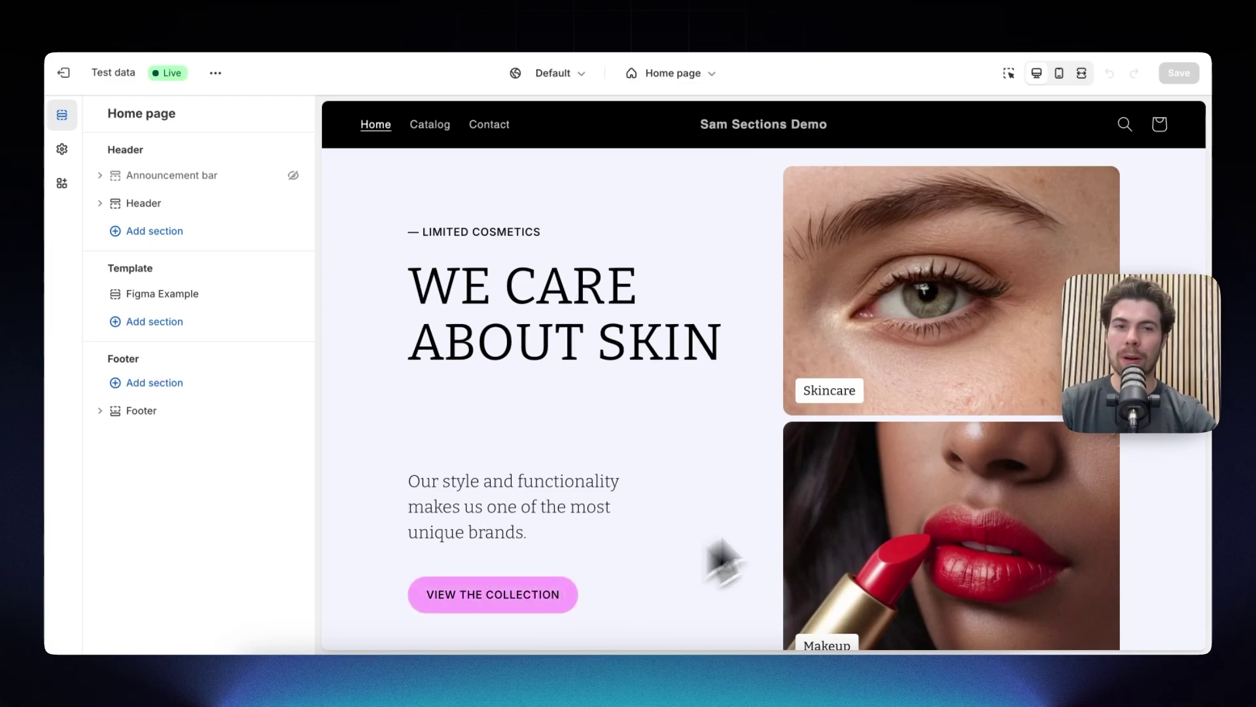
# - Preview the Instant homepage in the mobile layout, then return to the desktop layout
pyautogui.click(1059, 75)
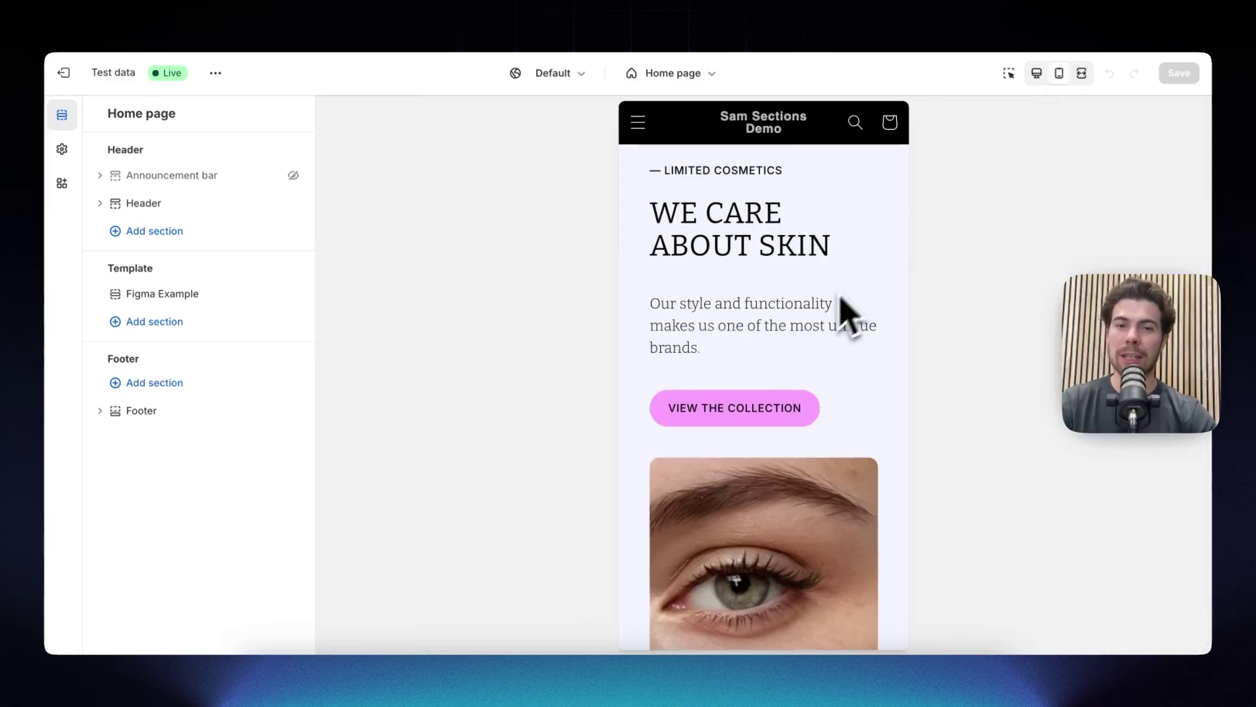
pyautogui.scroll(-5, 826, 312)
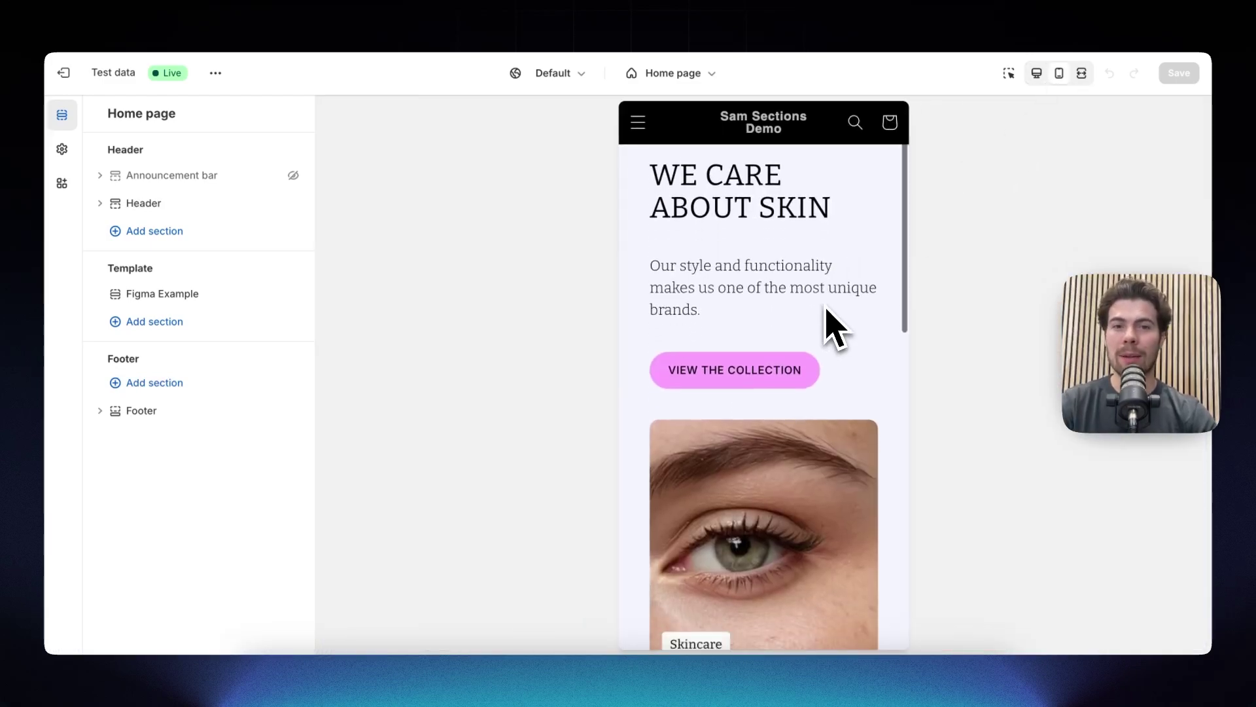
pyautogui.scroll(5, 825, 312)
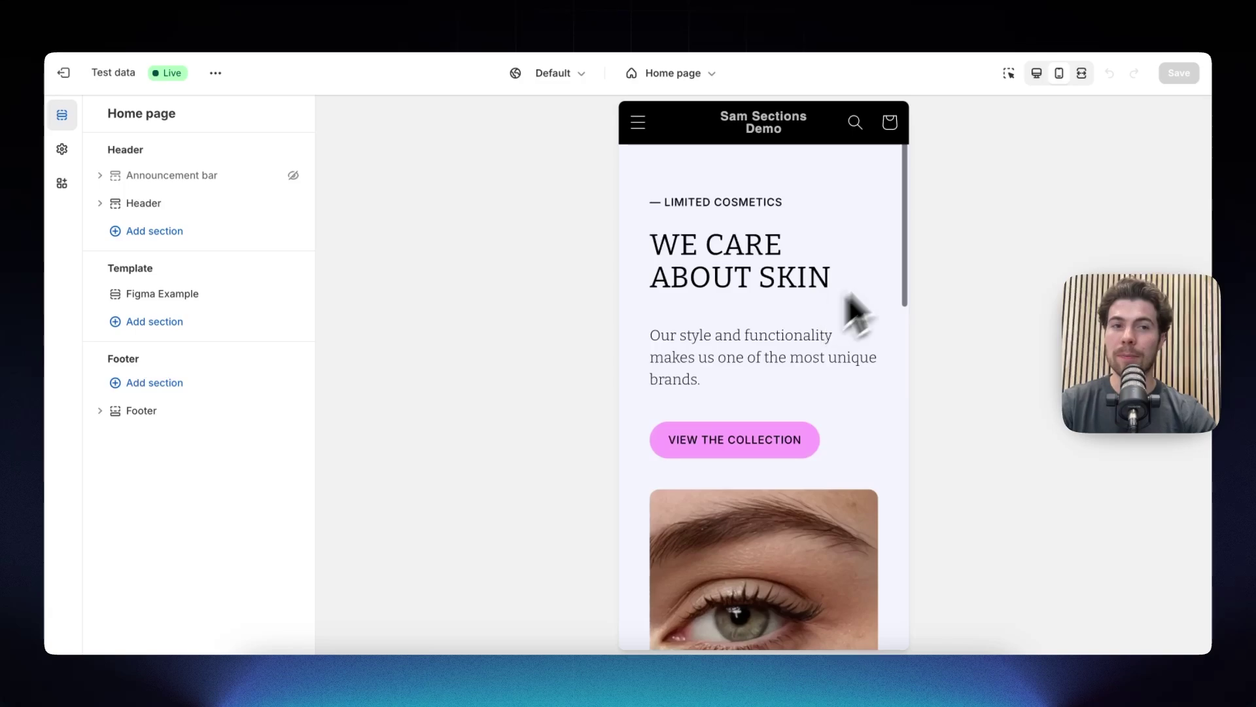
pyautogui.click(1037, 74)
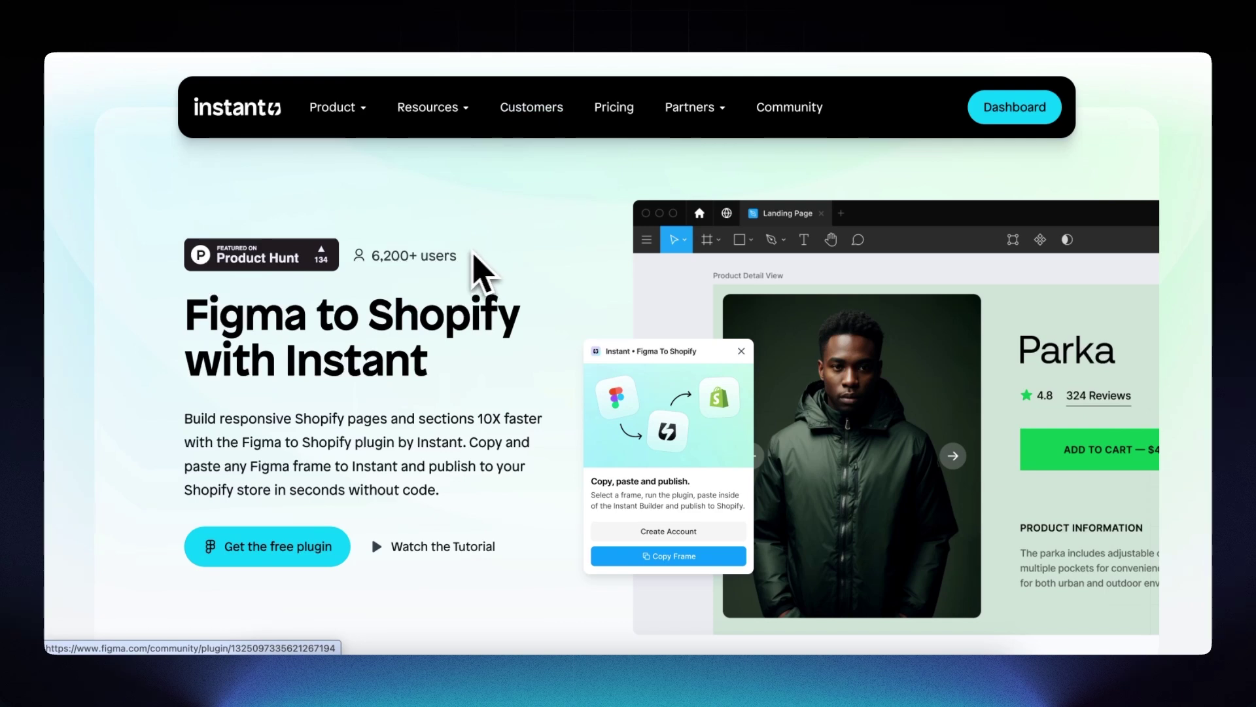
# - Go to the free Figma to Shopify plugin page from the Instant homepage
pyautogui.scroll(-1, 400, 419)
pyautogui.scroll(1, 400, 423)
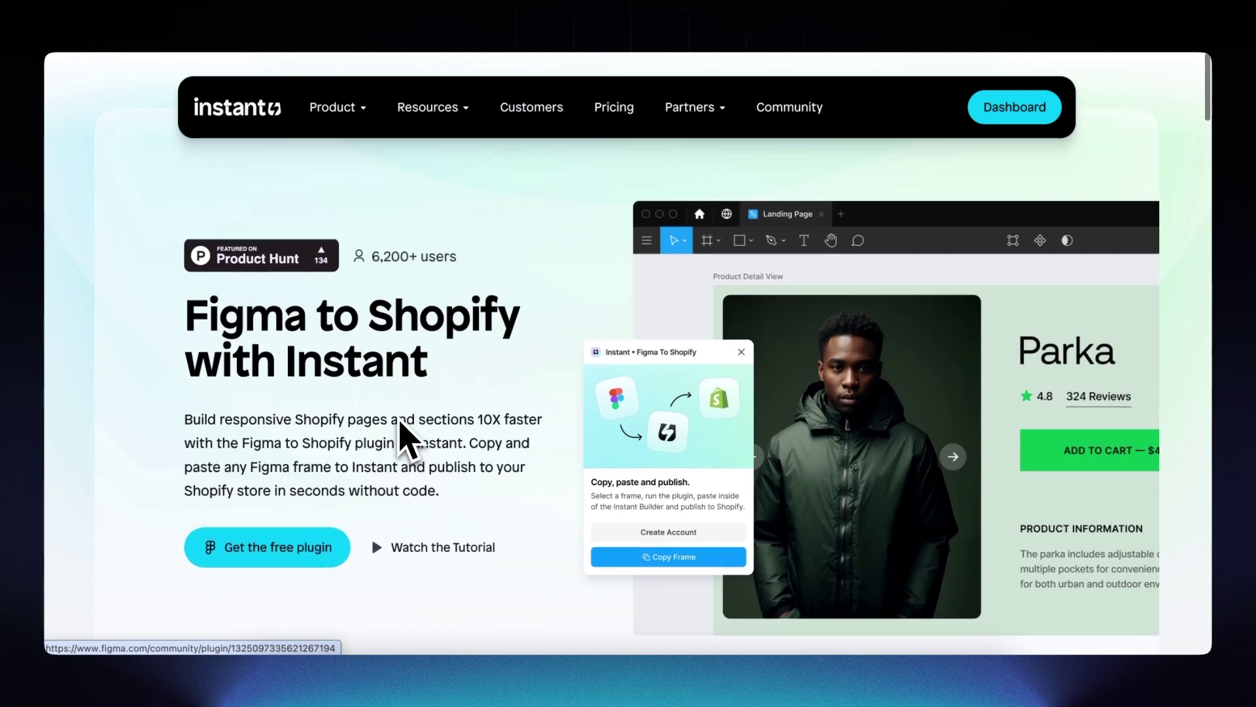
pyautogui.click(303, 546)
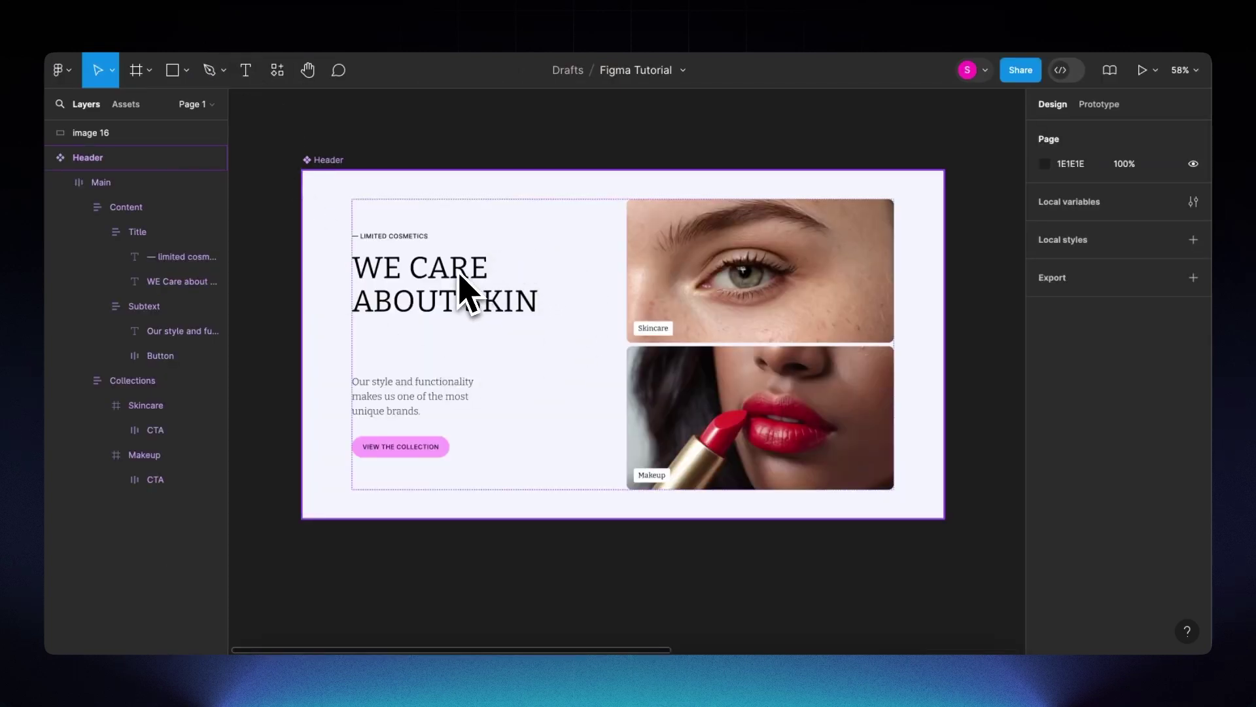
pyautogui.press('Escape')
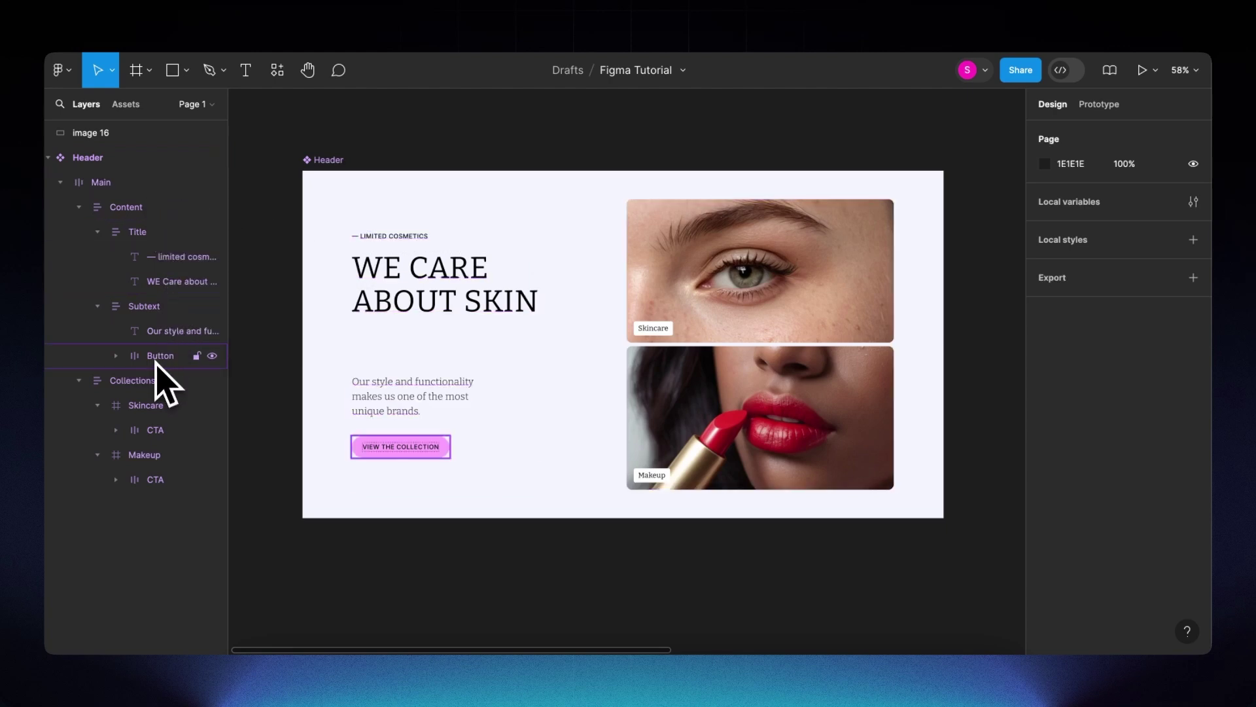
pyautogui.click(452, 324)
pyautogui.click(492, 311)
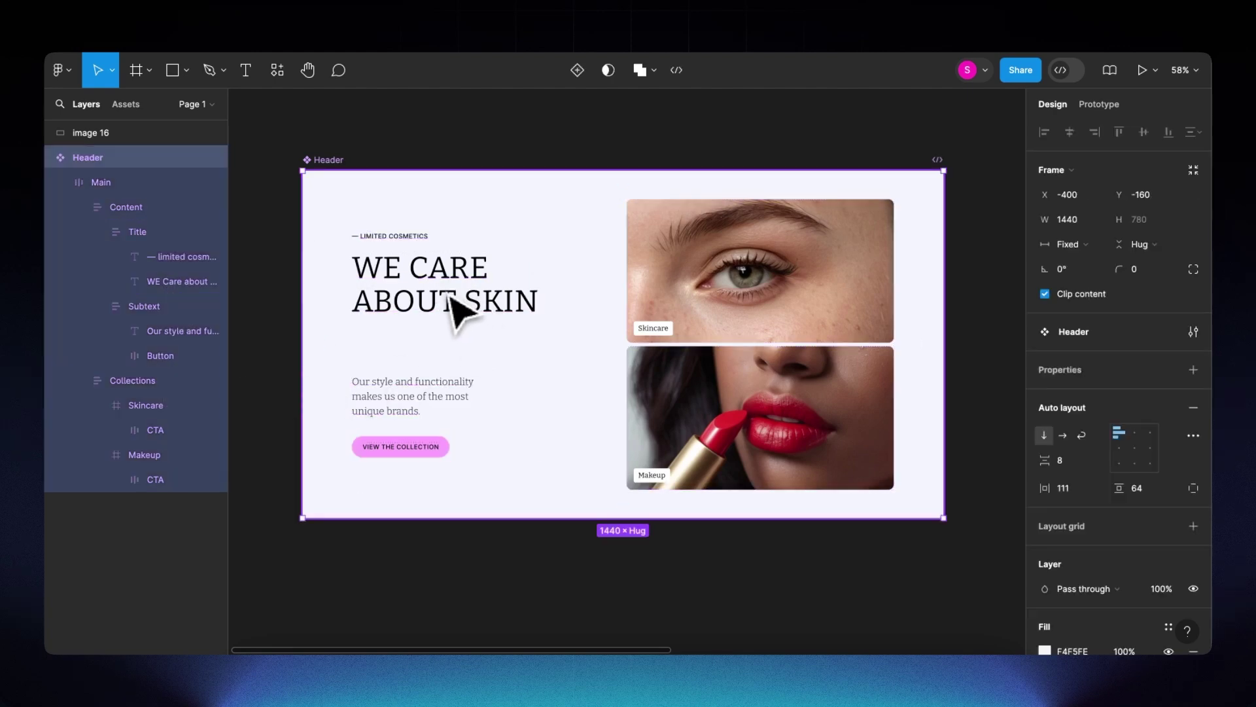
pyautogui.doubleClick(454, 297)
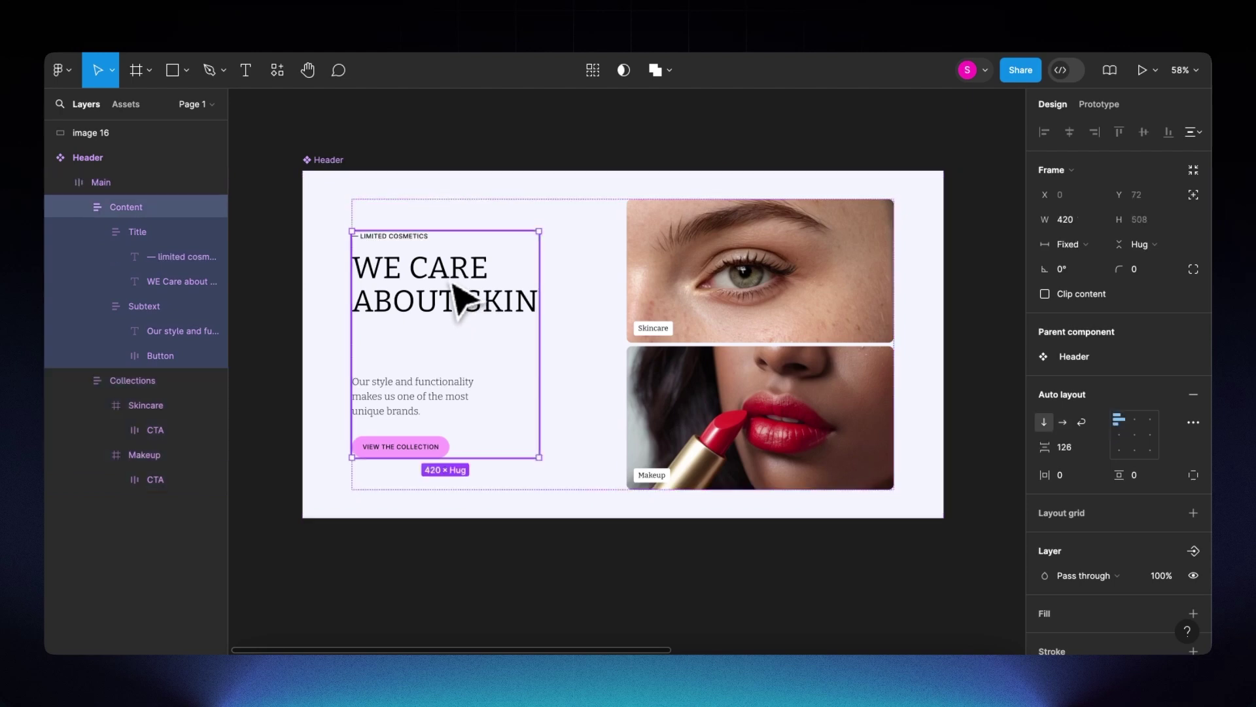
pyautogui.doubleClick(462, 296)
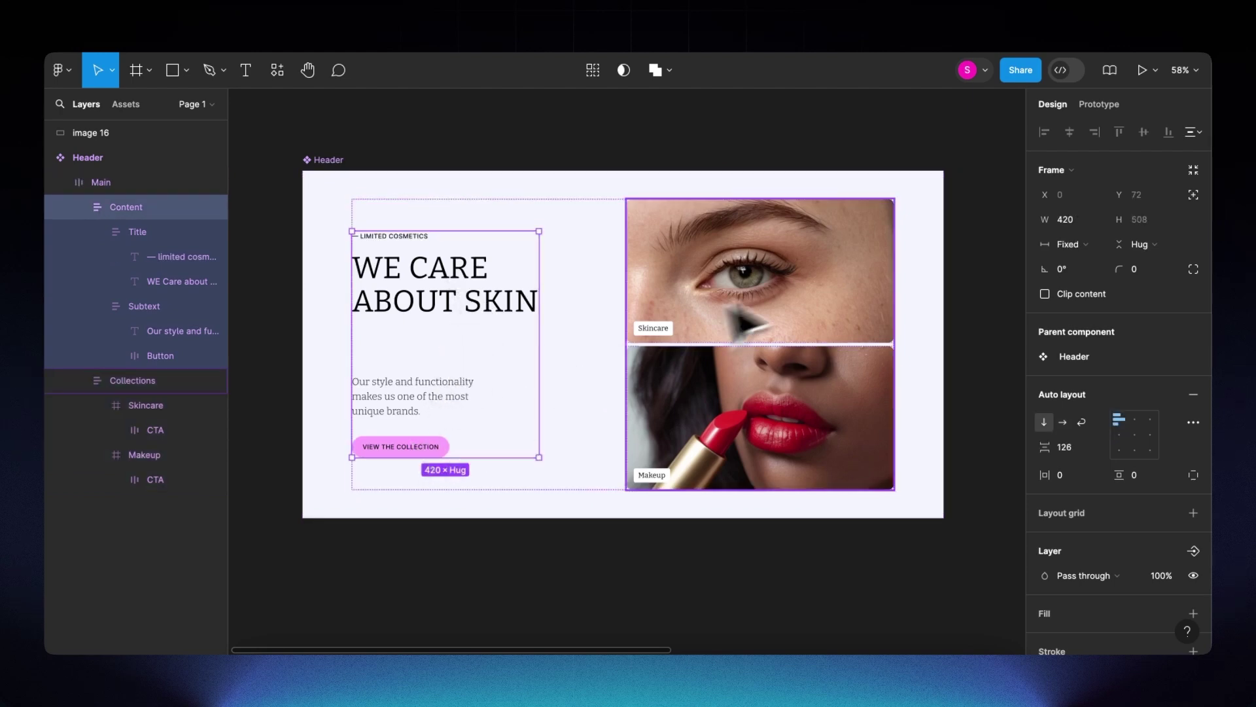
pyautogui.click(826, 303)
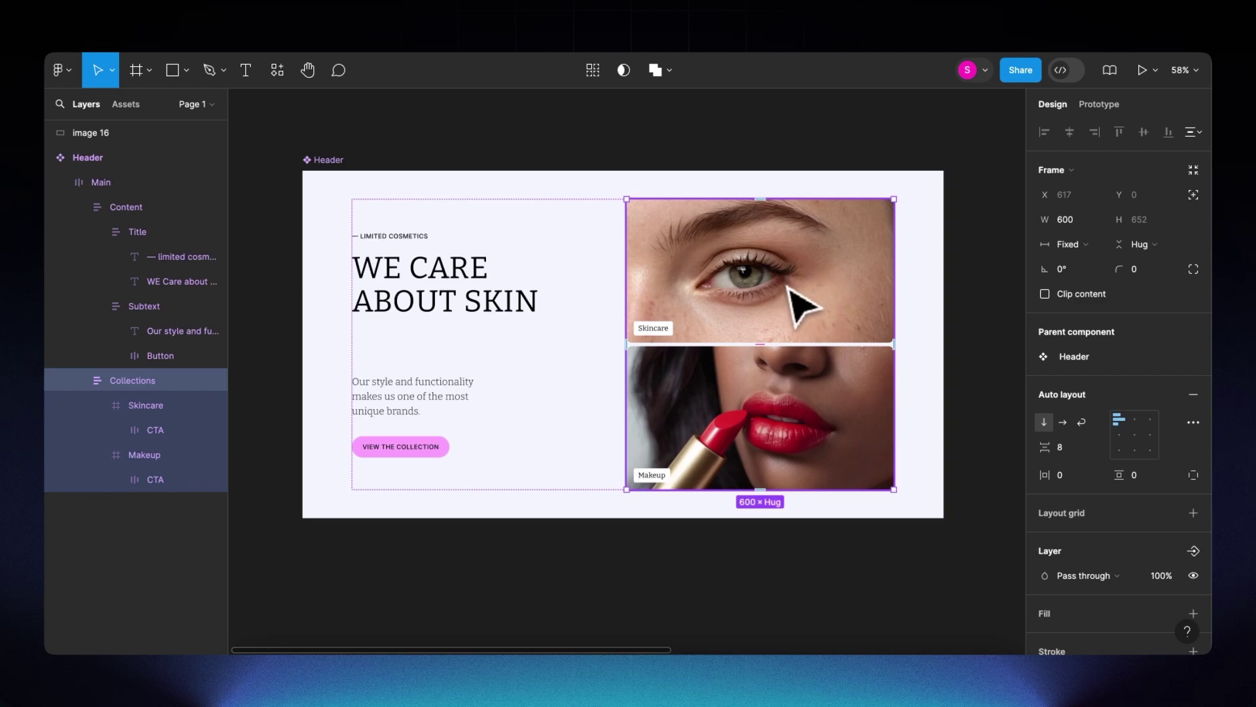
pyautogui.click(791, 291)
pyautogui.click(775, 393)
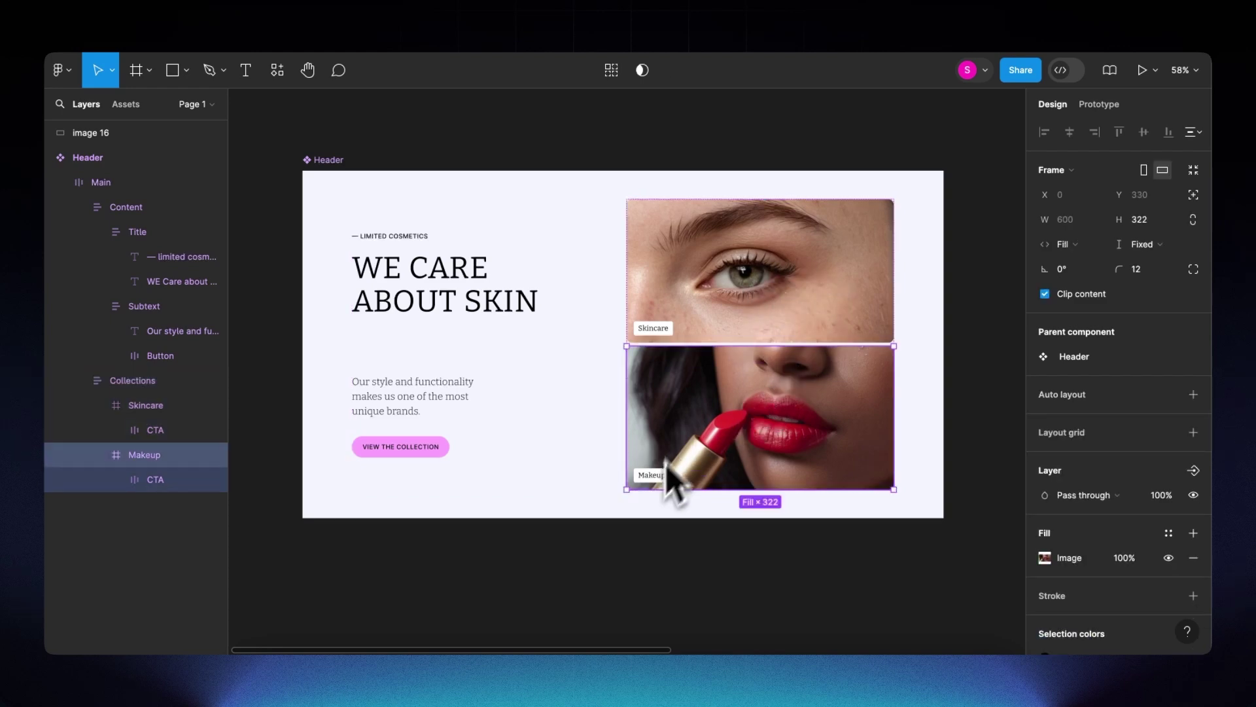
pyautogui.click(761, 298)
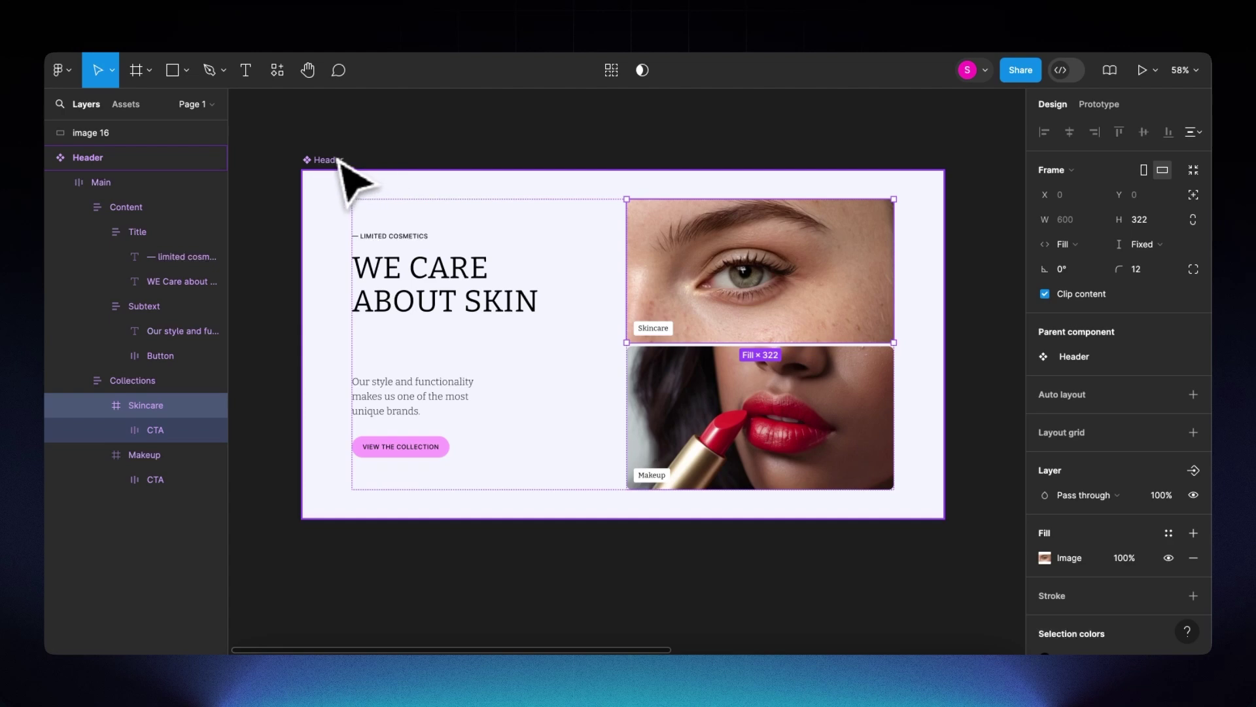
# - Run the Figma to Shopify with Instant plugin and copy the Header frame's design
pyautogui.click(276, 77)
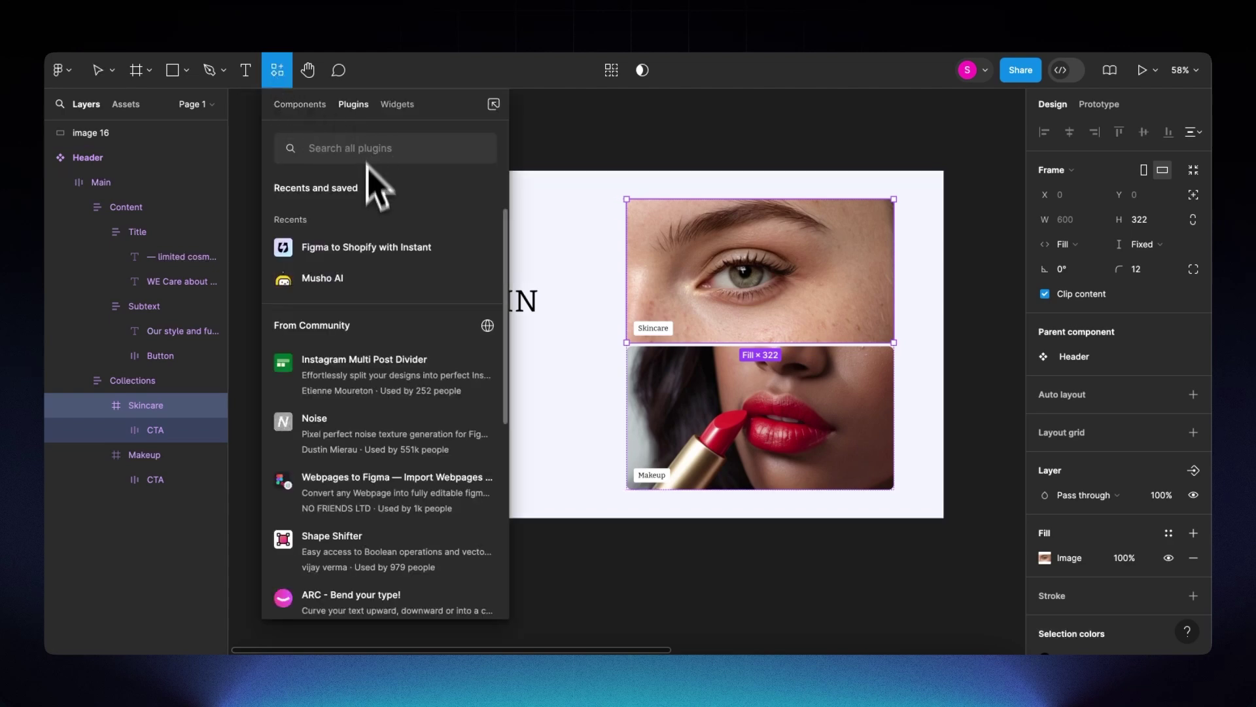
pyautogui.click(368, 252)
pyautogui.scroll(-1, 589, 337)
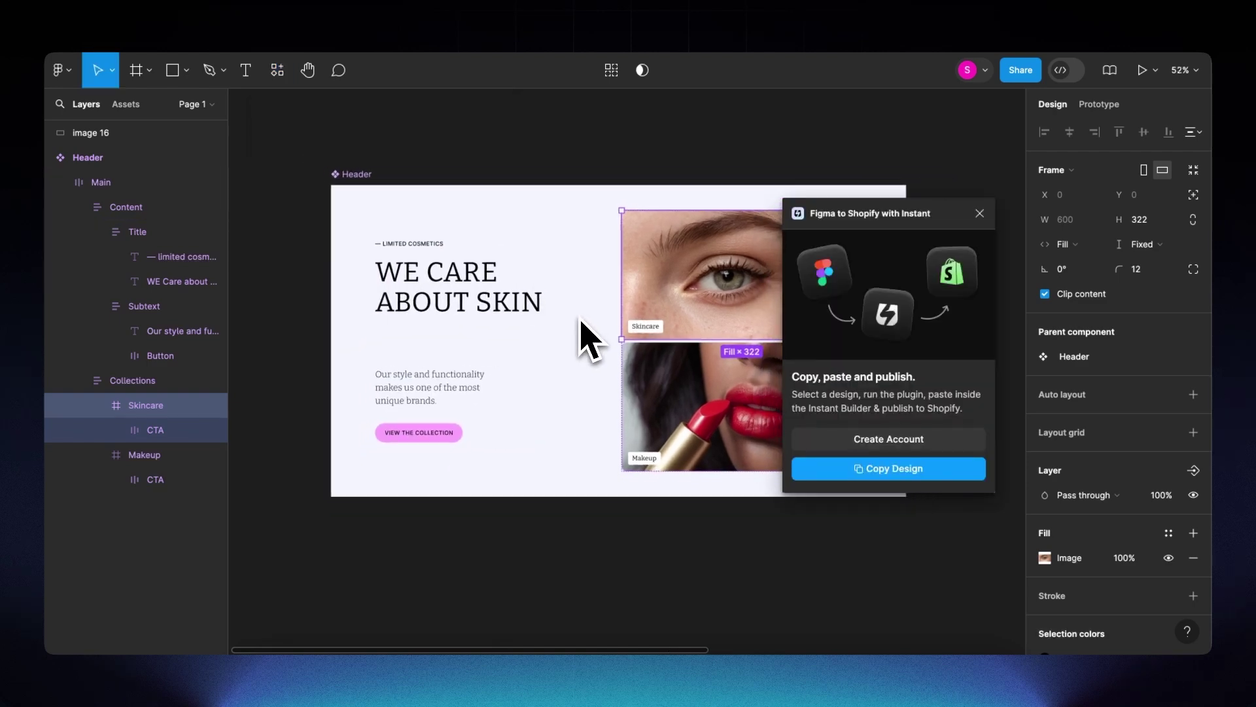
pyautogui.scroll(-2, 583, 327)
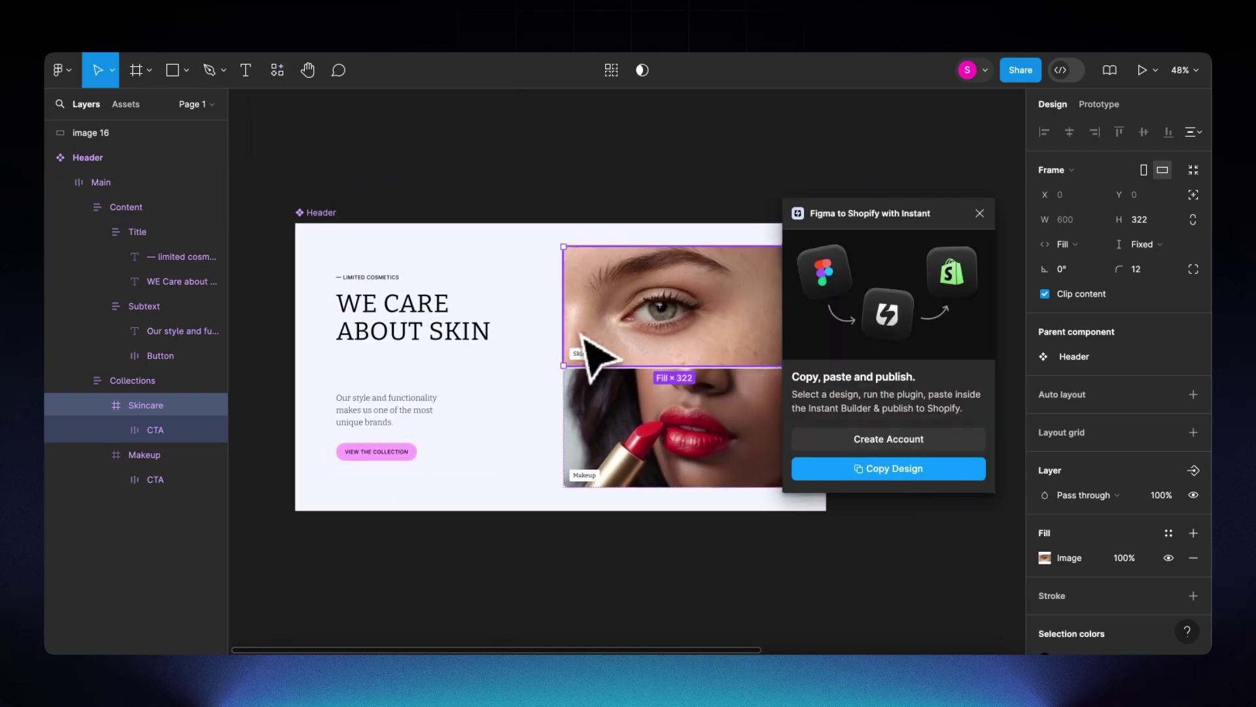
pyautogui.click(323, 224)
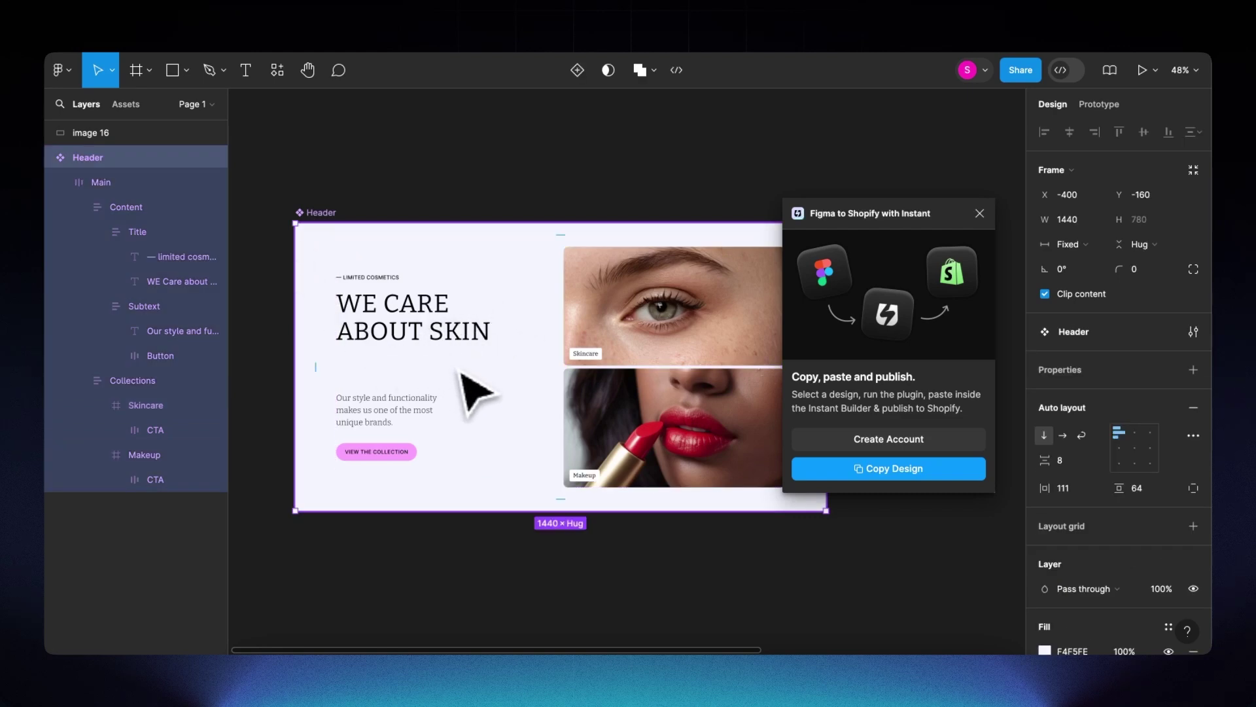
pyautogui.click(898, 476)
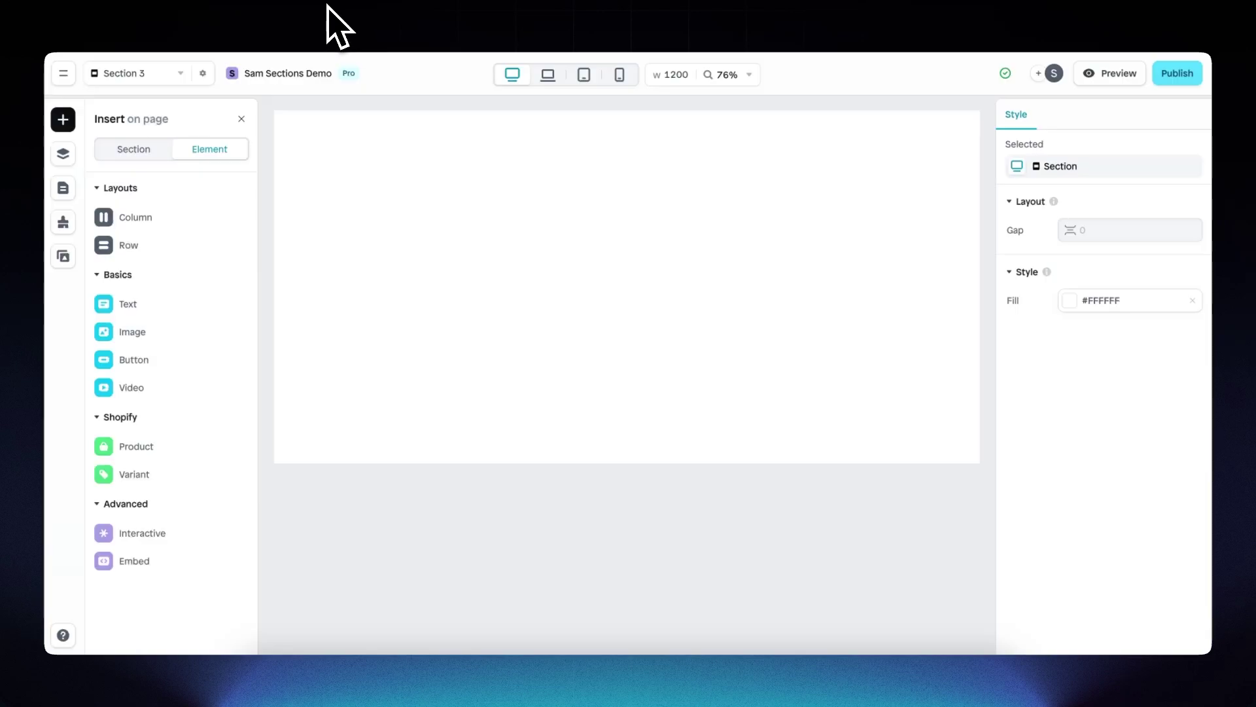
# - Paste the copied Figma Header design into the empty Section 3
pyautogui.rightClick(552, 264)
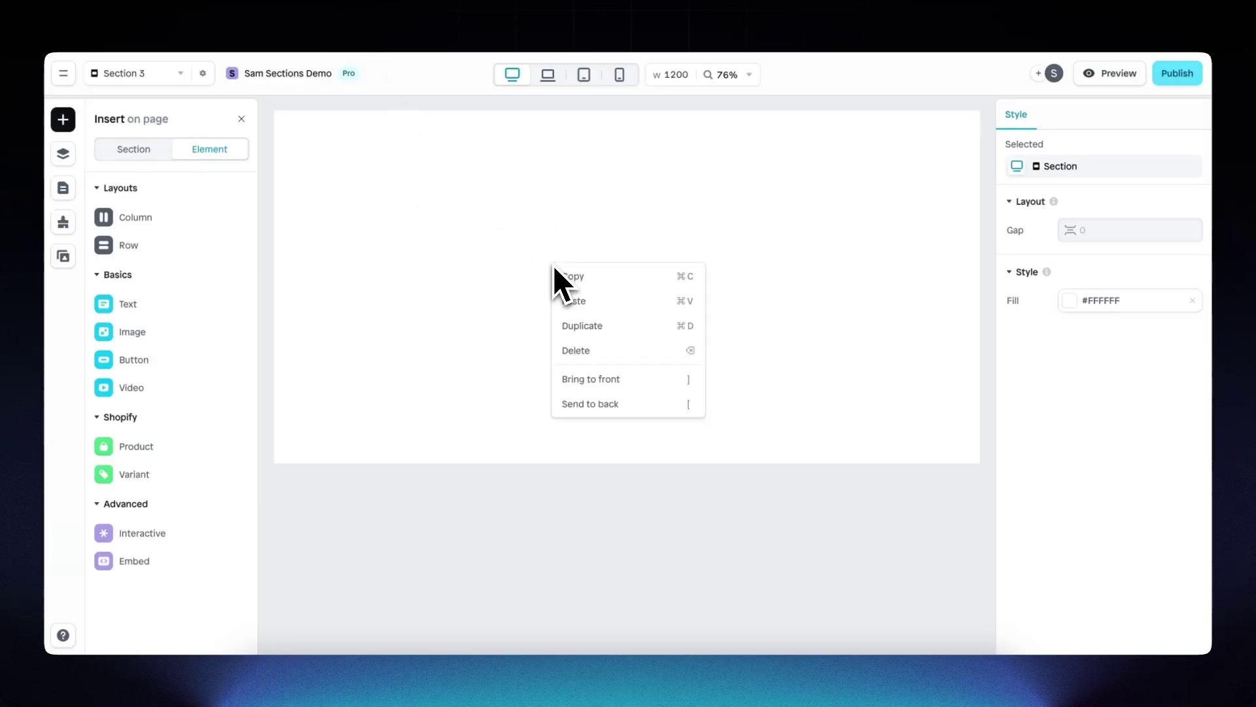
pyautogui.click(625, 306)
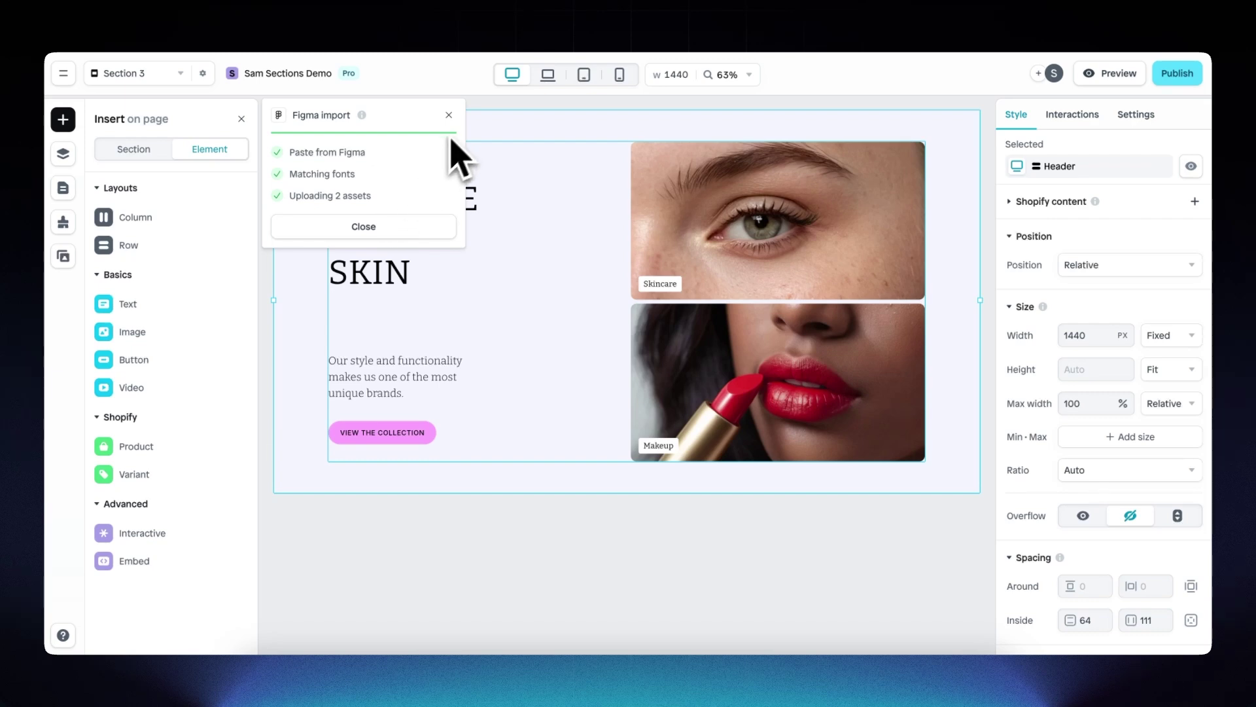
pyautogui.click(449, 115)
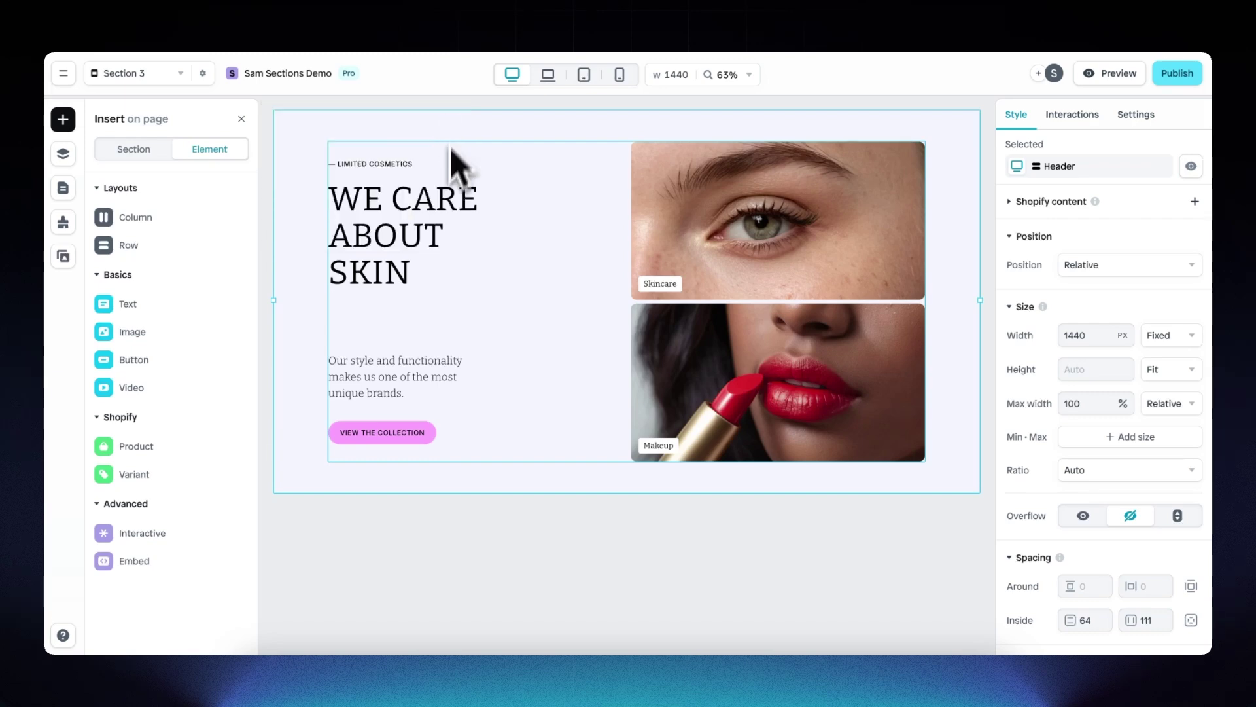
pyautogui.click(571, 288)
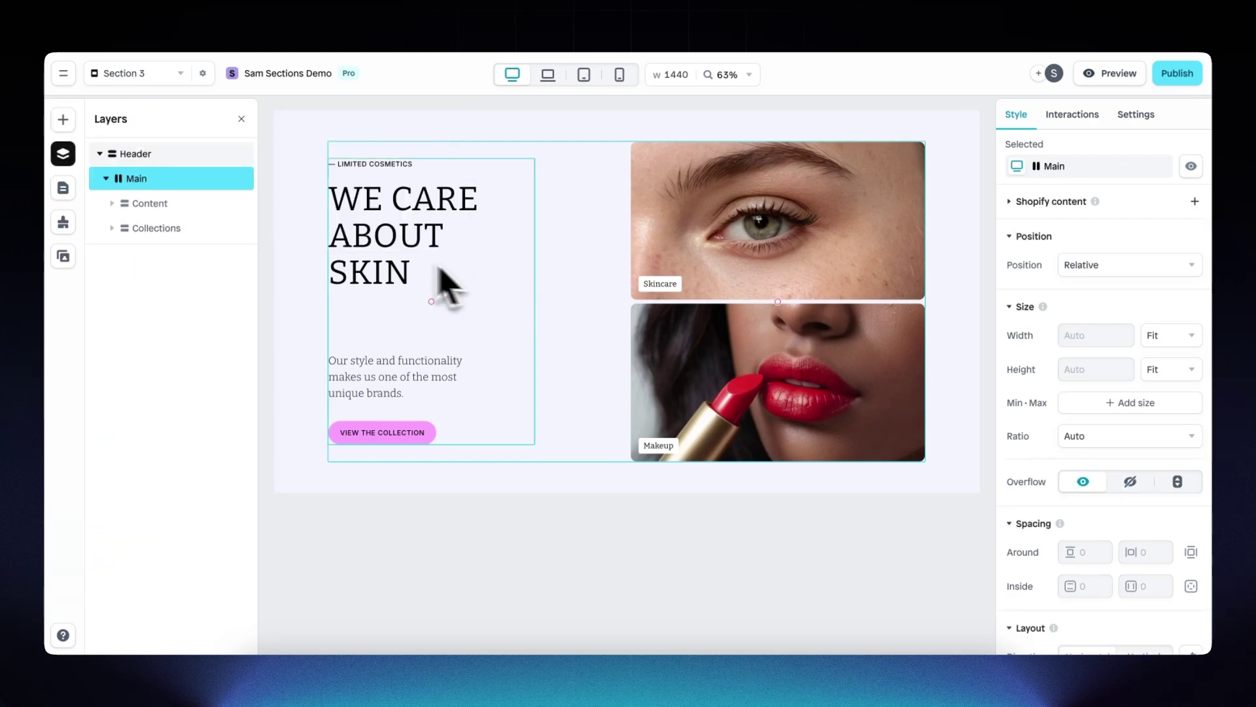
pyautogui.click(116, 209)
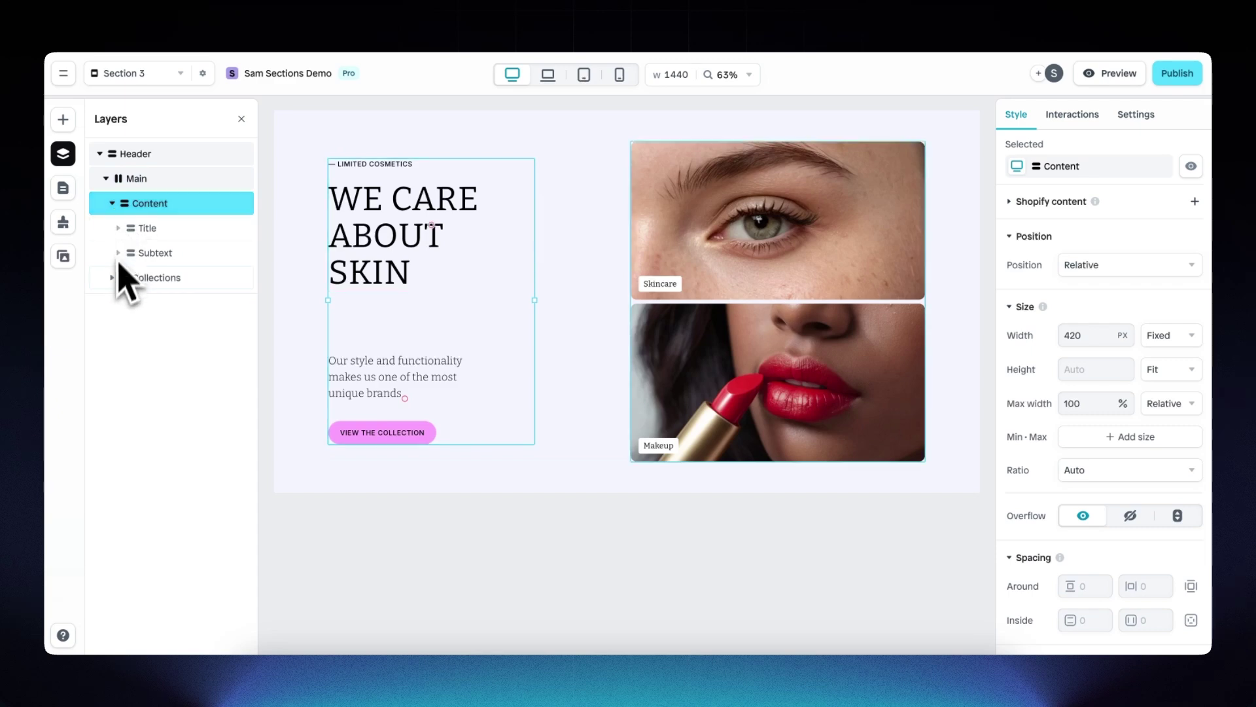
pyautogui.click(122, 277)
pyautogui.click(119, 232)
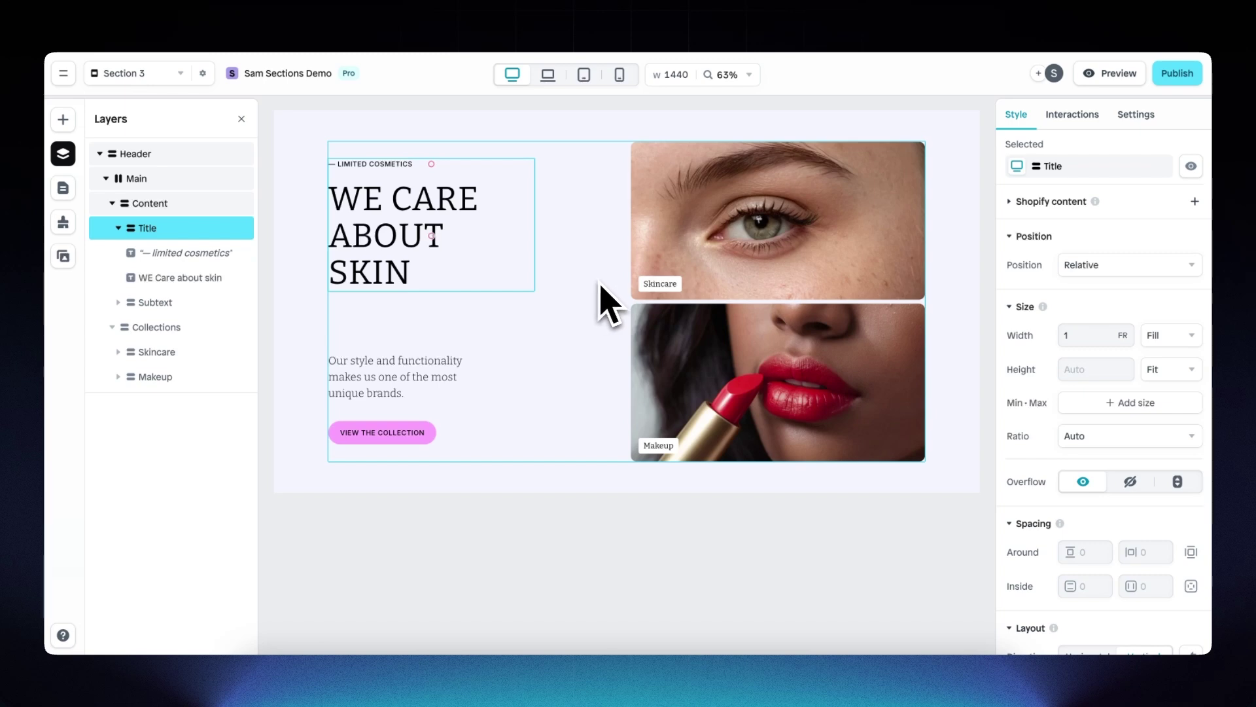
pyautogui.click(417, 249)
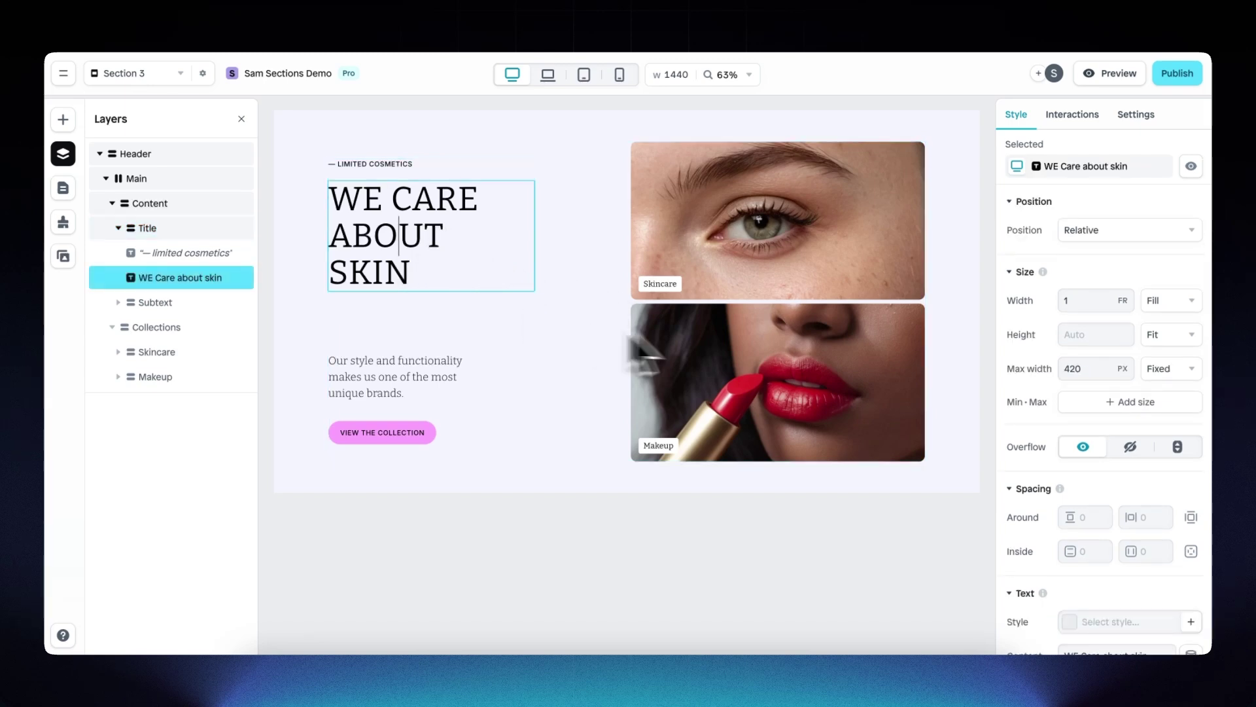
pyautogui.scroll(-5, 1040, 419)
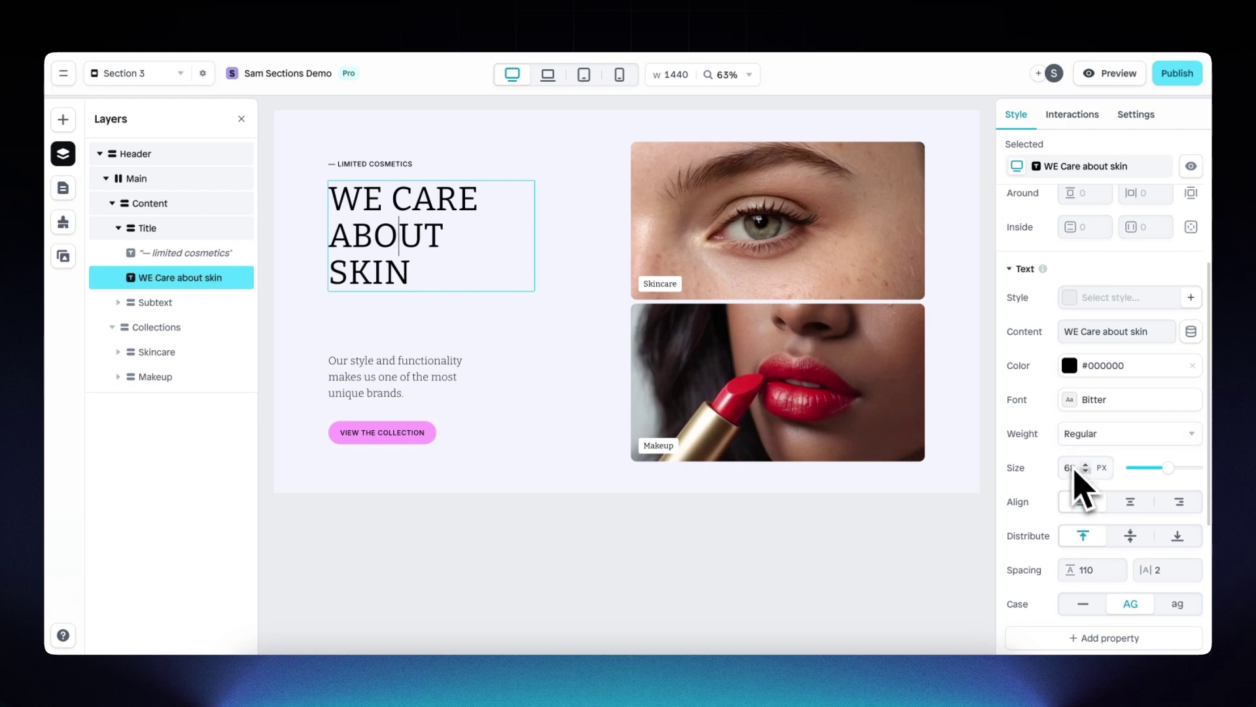
pyautogui.press('BackSpace')
pyautogui.write('0')
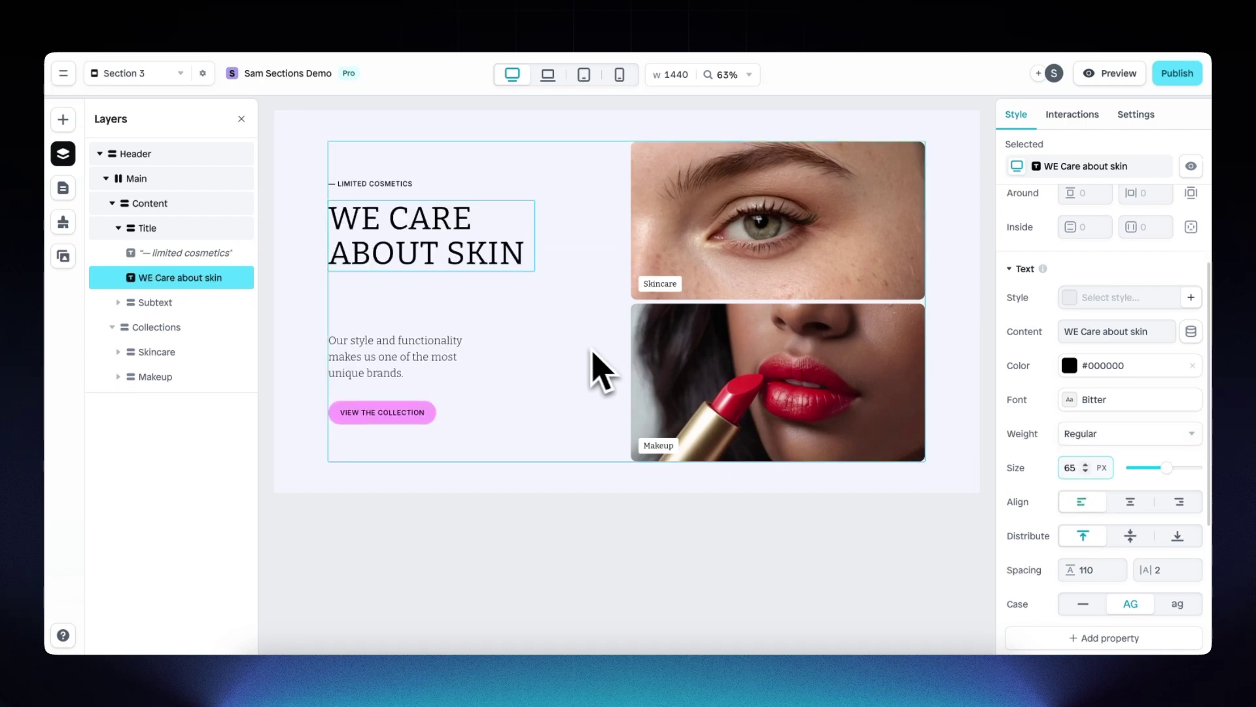
pyautogui.click(622, 320)
pyautogui.click(771, 260)
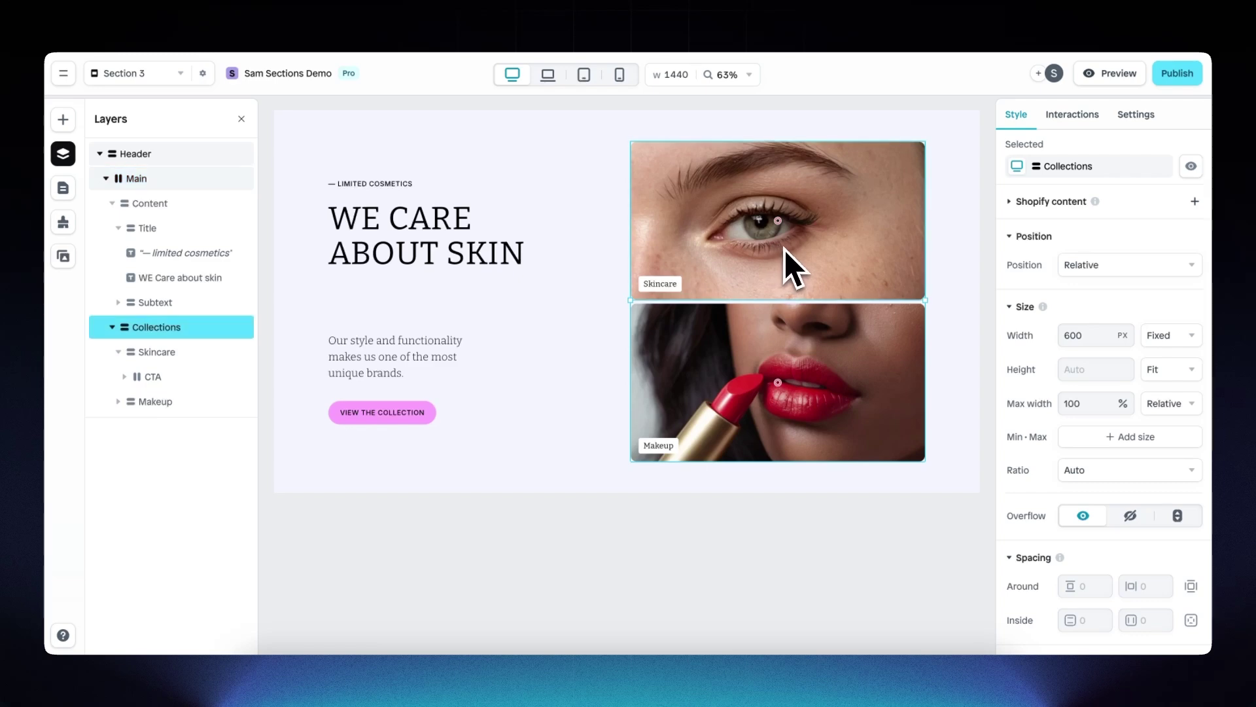
pyautogui.click(785, 263)
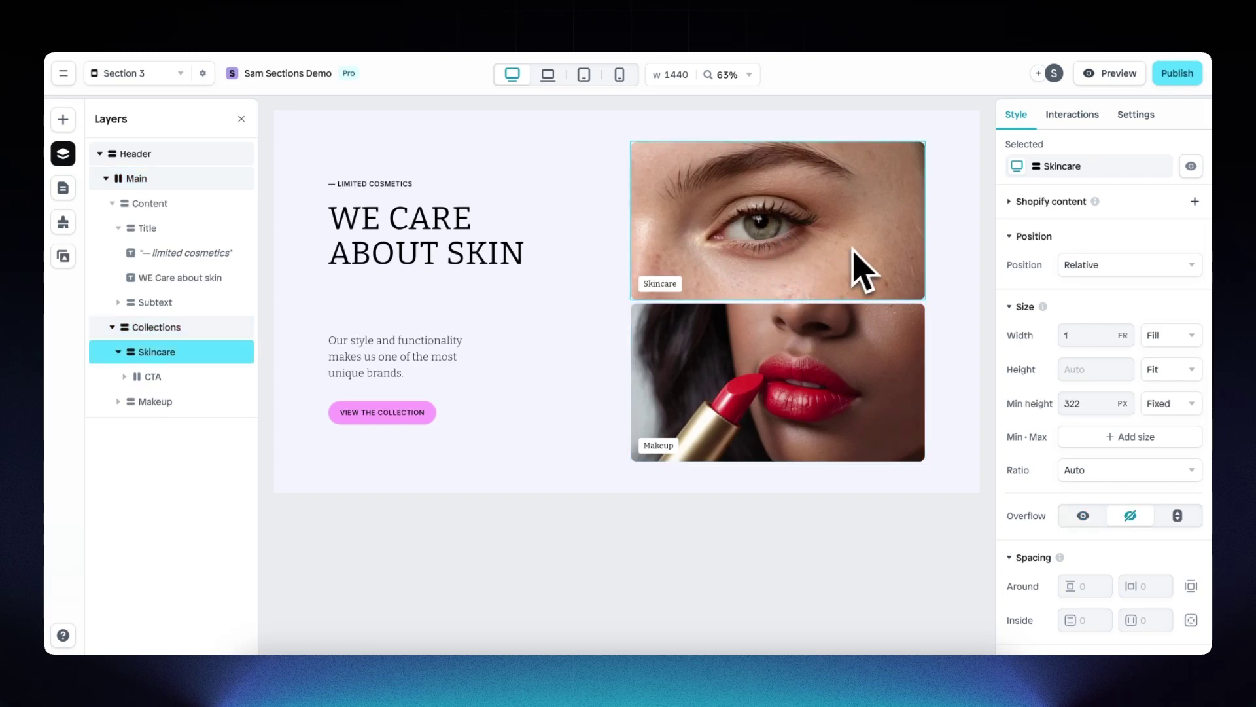
pyautogui.scroll(-5, 1037, 431)
pyautogui.scroll(-2, 1037, 432)
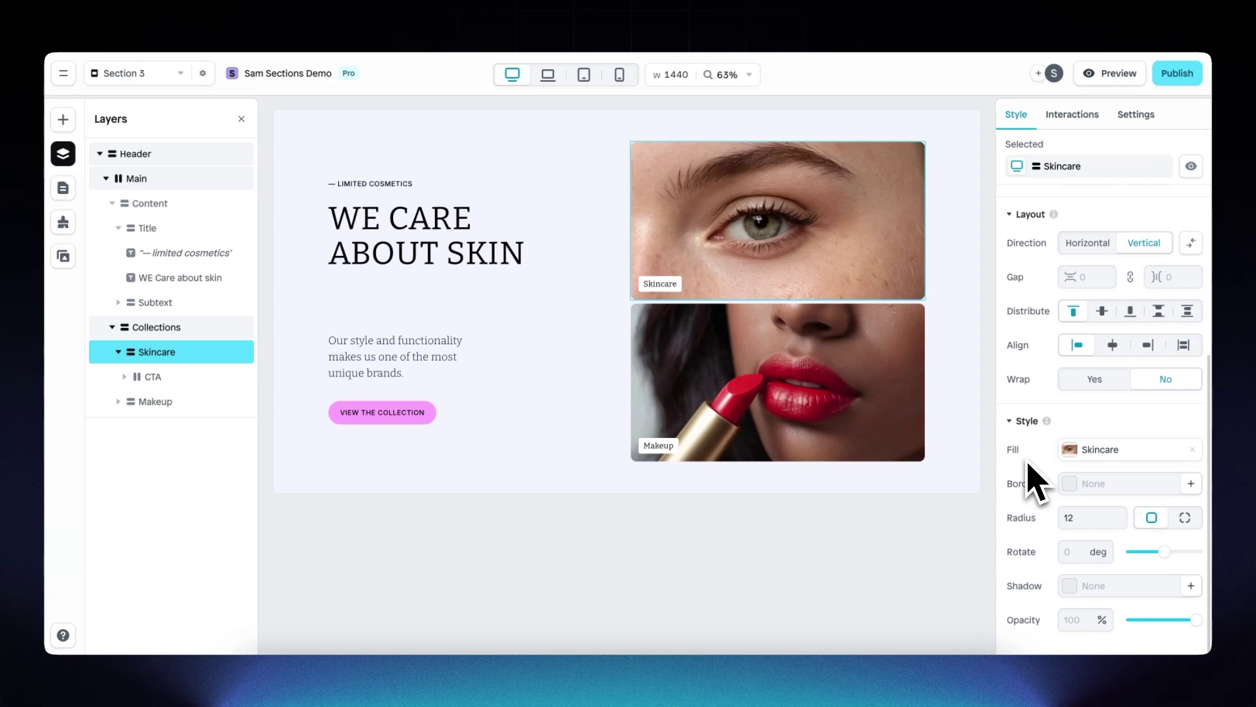
# - Remove the Skincare box's photo fill and drop a new Image element into it
pyautogui.click(1193, 450)
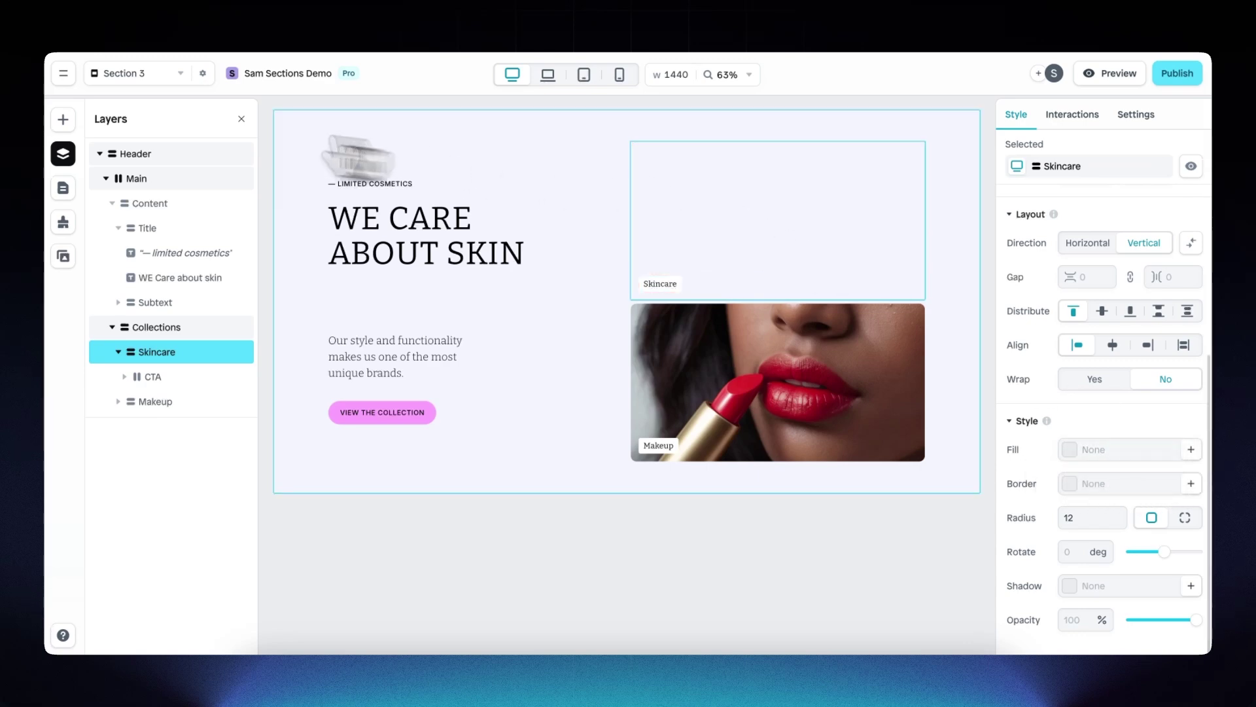
pyautogui.click(64, 120)
pyautogui.moveTo(213, 327)
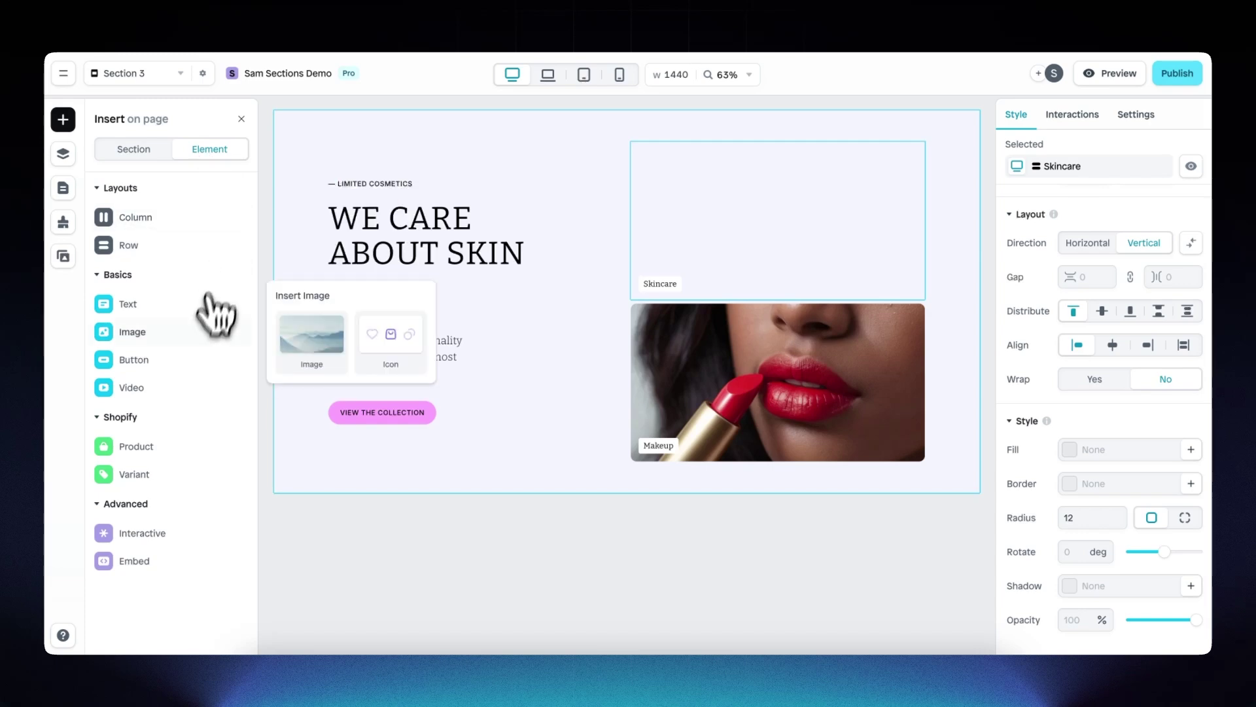
pyautogui.moveTo(280, 350); pyautogui.dragTo(724, 245)
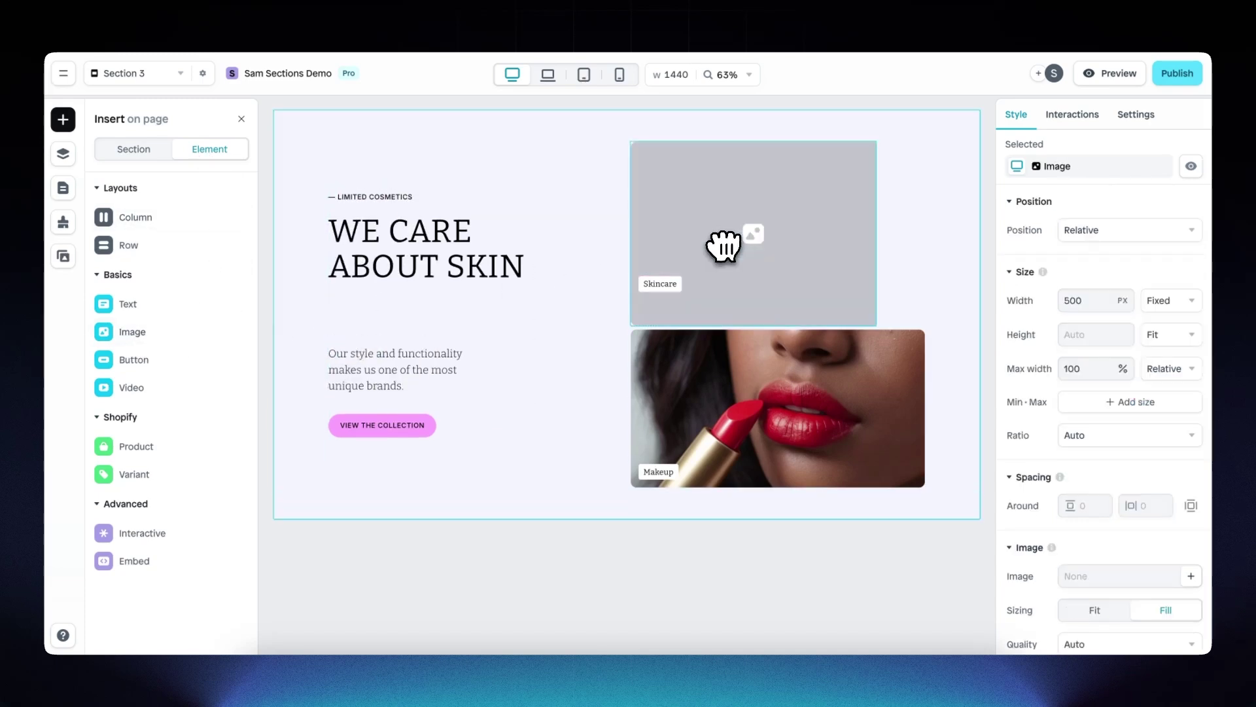
# - Make the new image Fill both the width and height of the Skincare box
pyautogui.click(1170, 301)
pyautogui.click(1171, 328)
pyautogui.click(1171, 334)
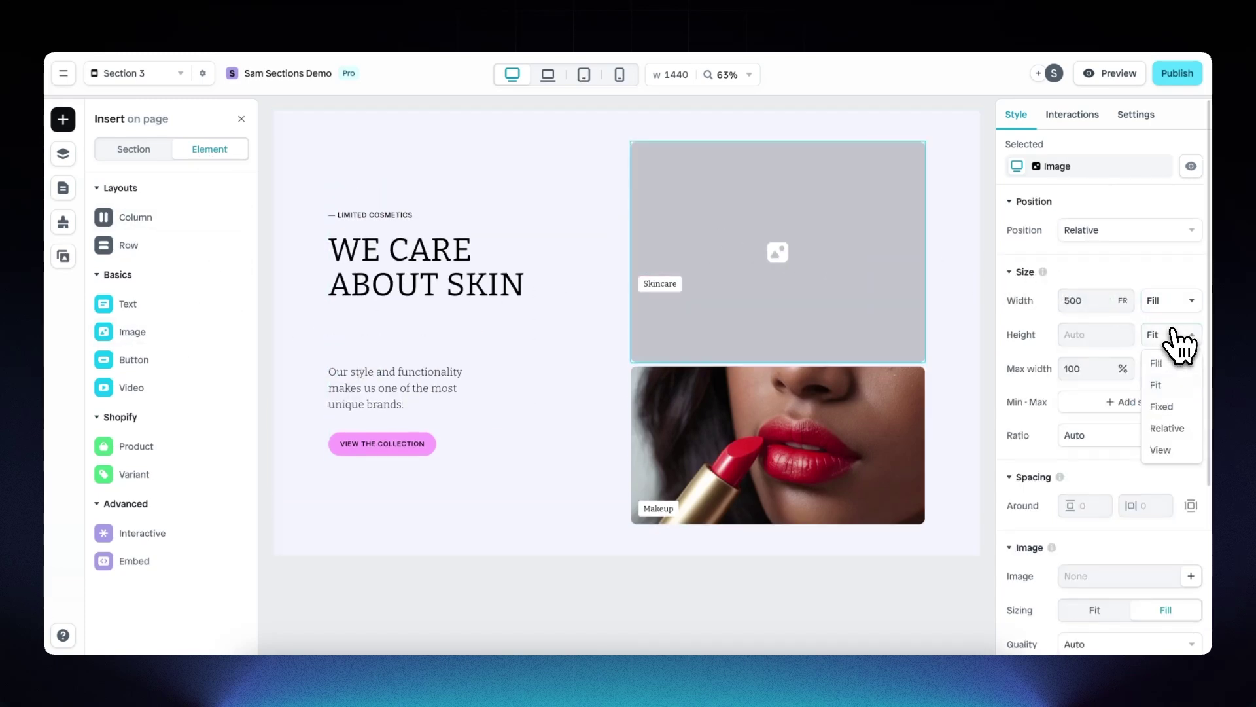
pyautogui.click(1173, 360)
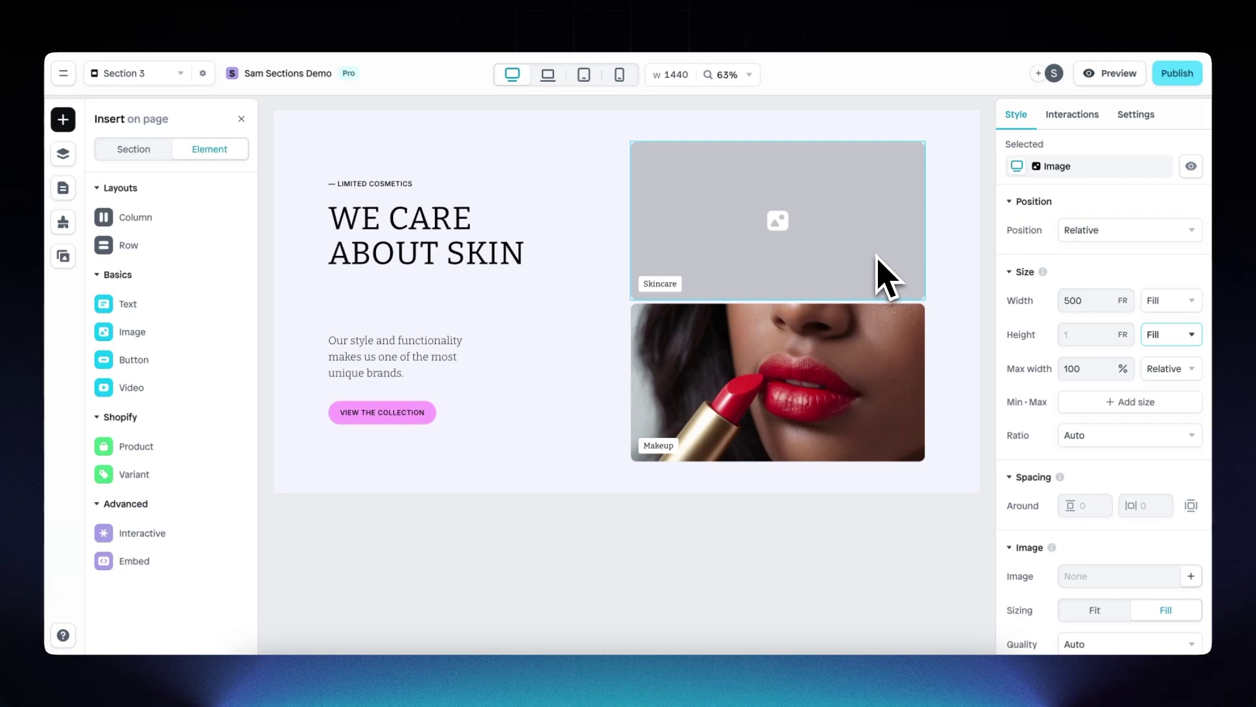
pyautogui.press('l')
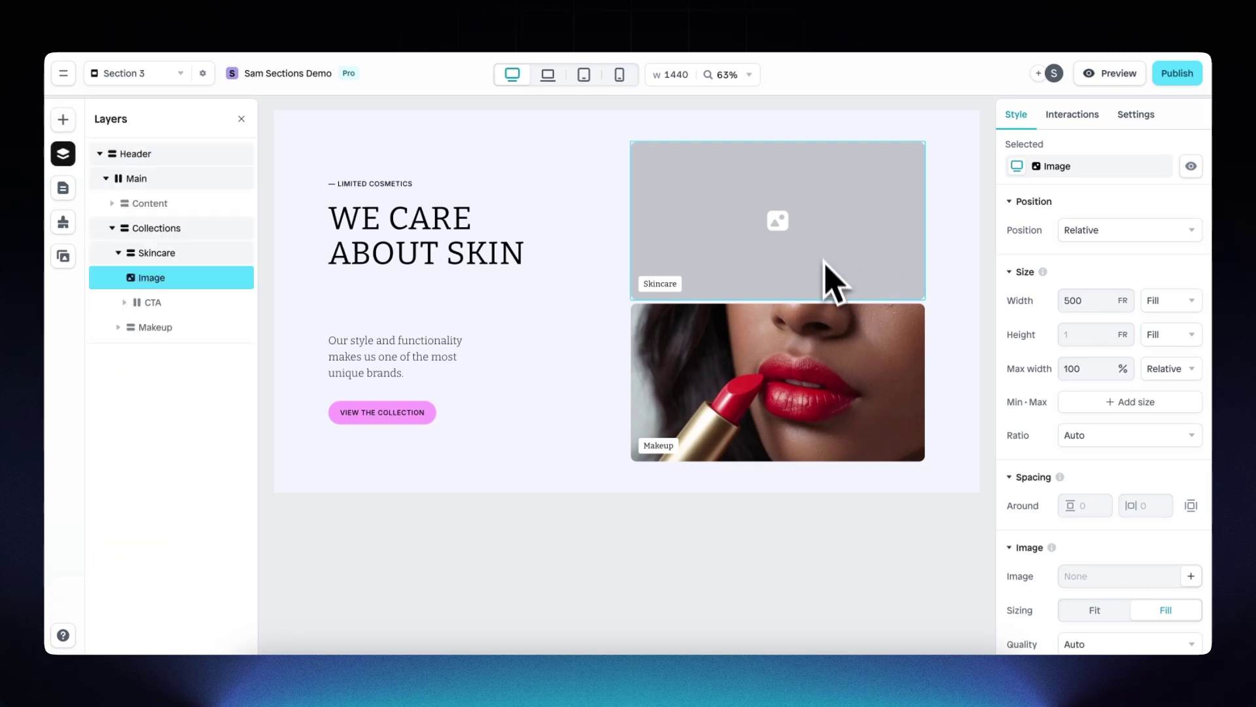
pyautogui.click(192, 255)
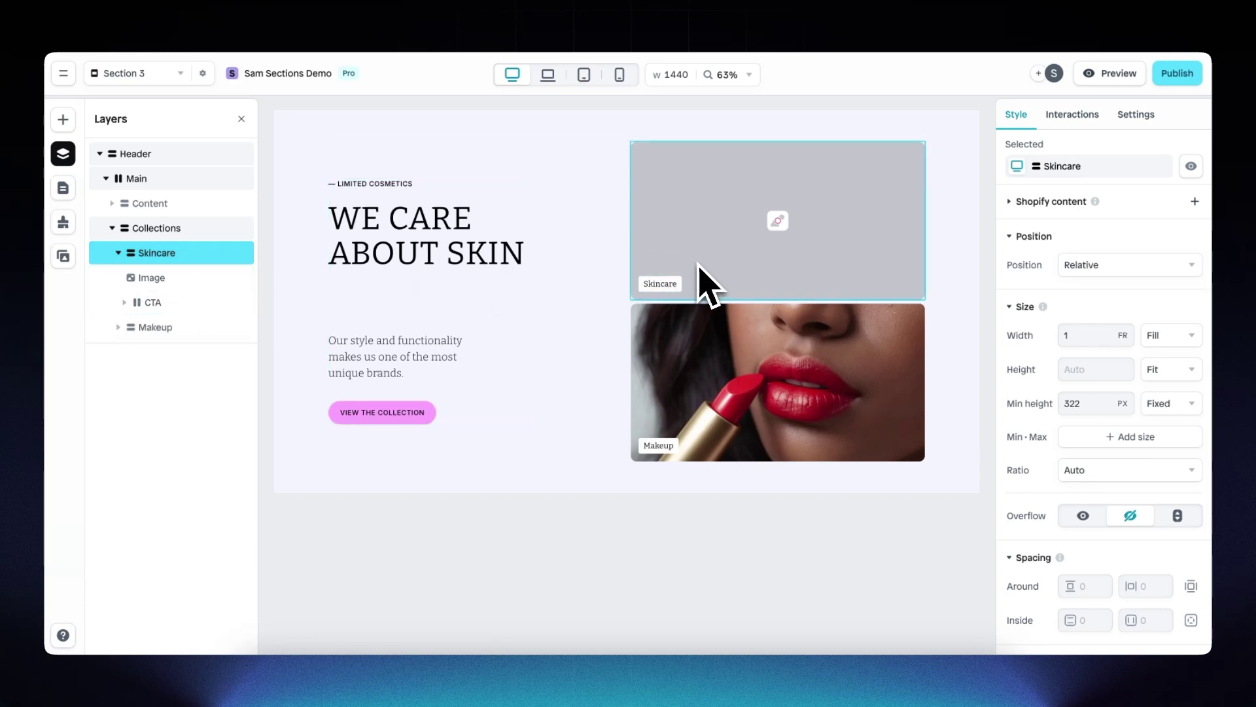
# - Link the Skincare box to the Skincare collection as its Shopify content source
pyautogui.click(1049, 203)
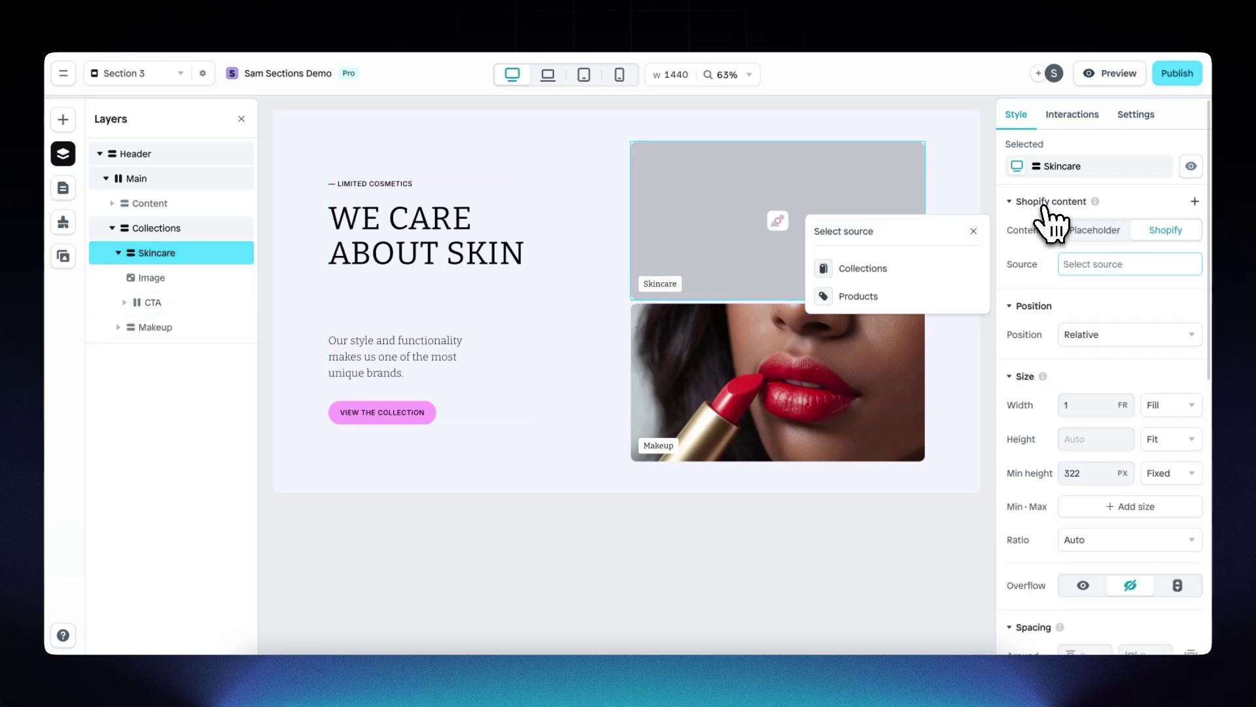
pyautogui.click(892, 270)
pyautogui.click(893, 232)
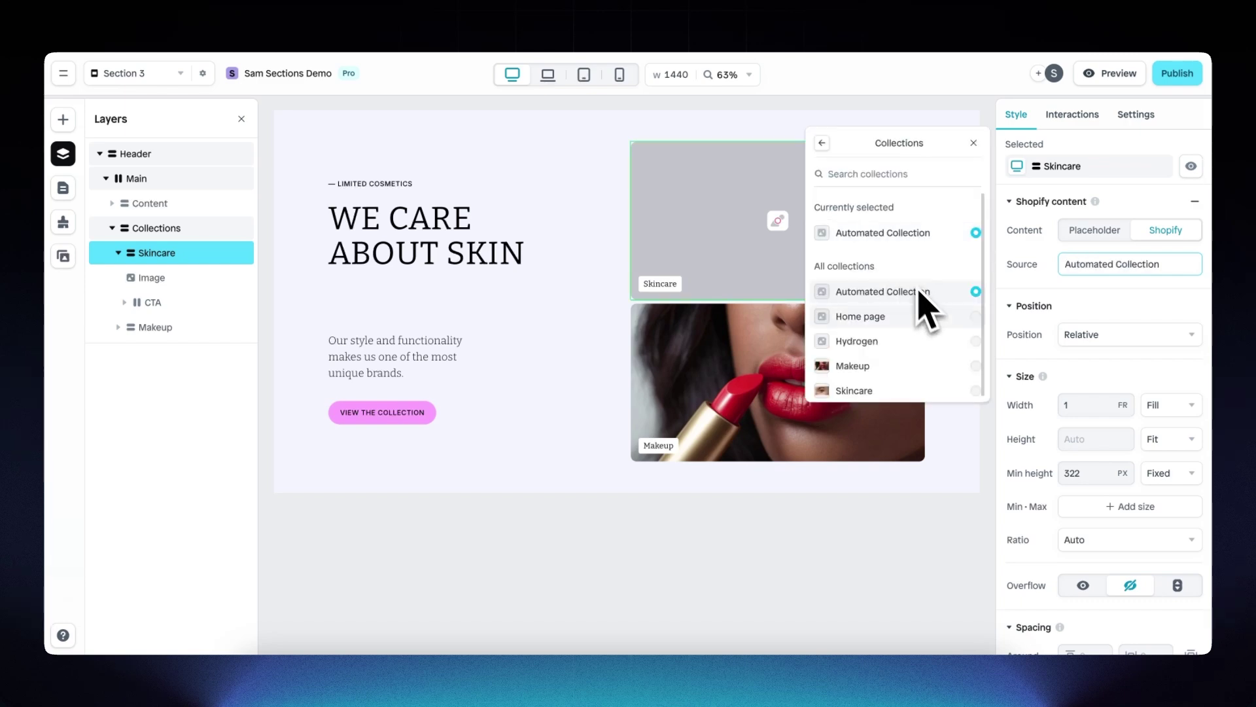
pyautogui.click(915, 386)
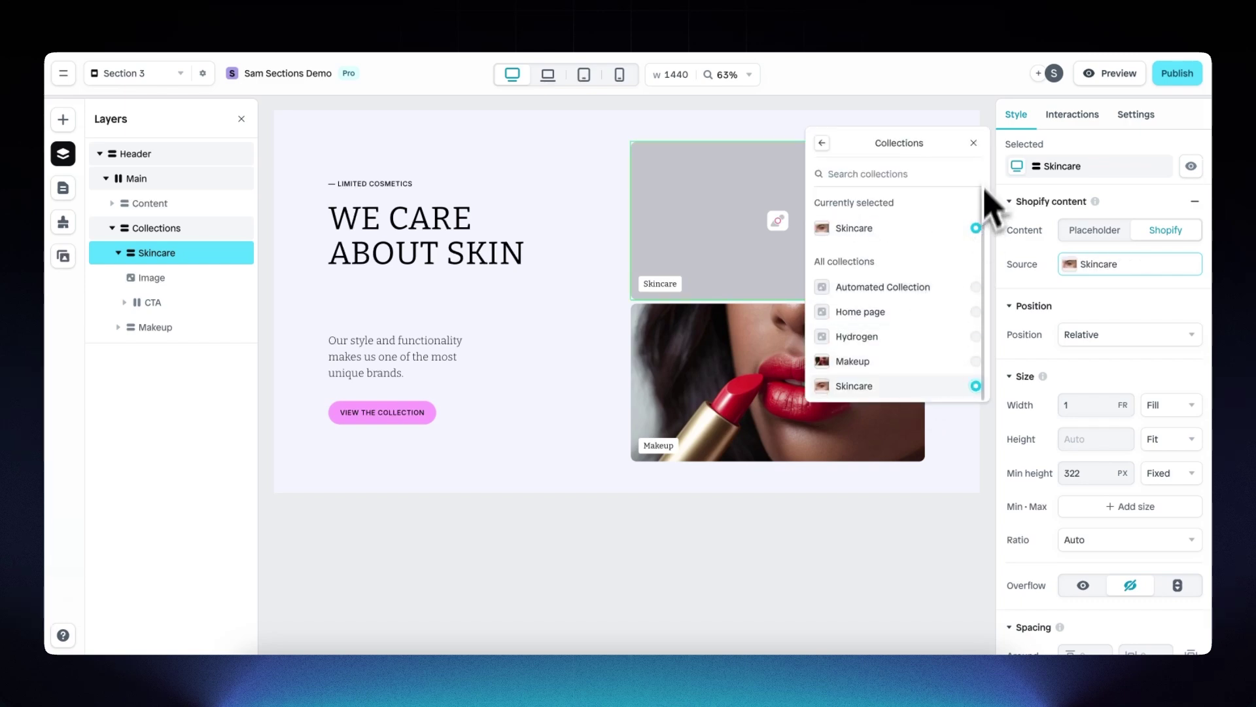
pyautogui.click(974, 144)
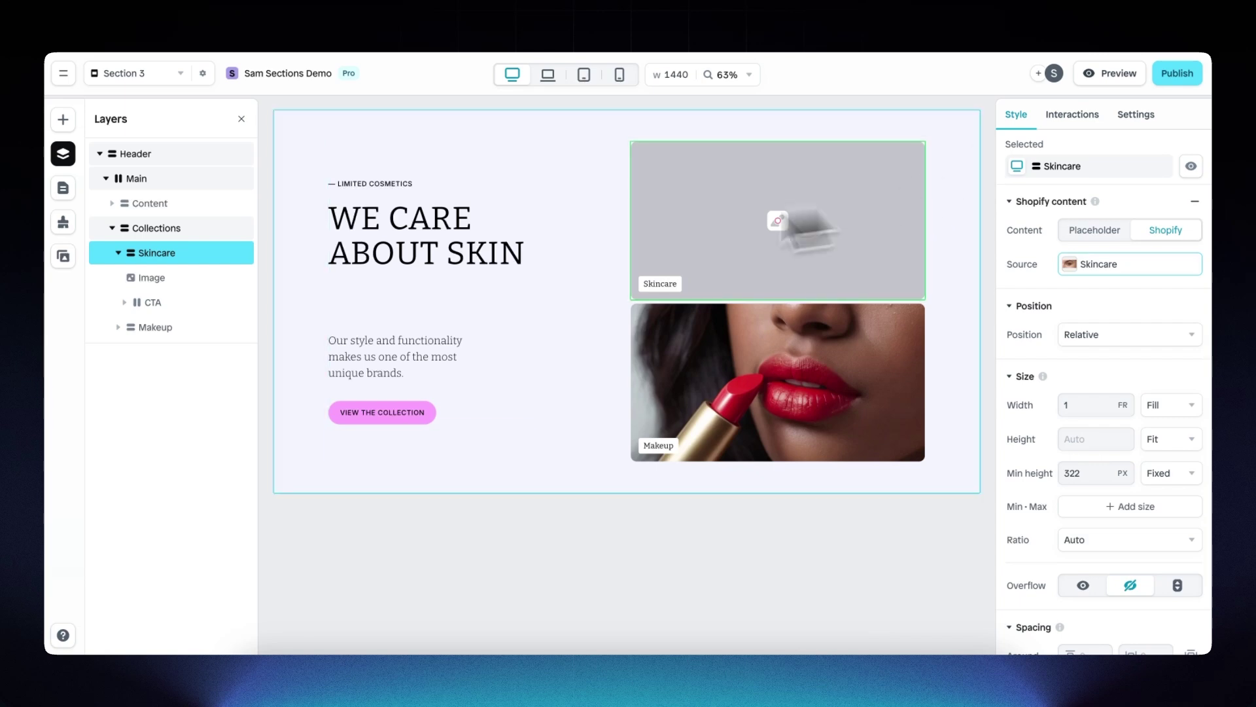
# - Set the Skincare image content to Dynamic, showing the collection's featured image
pyautogui.click(201, 280)
pyautogui.scroll(-5, 1027, 378)
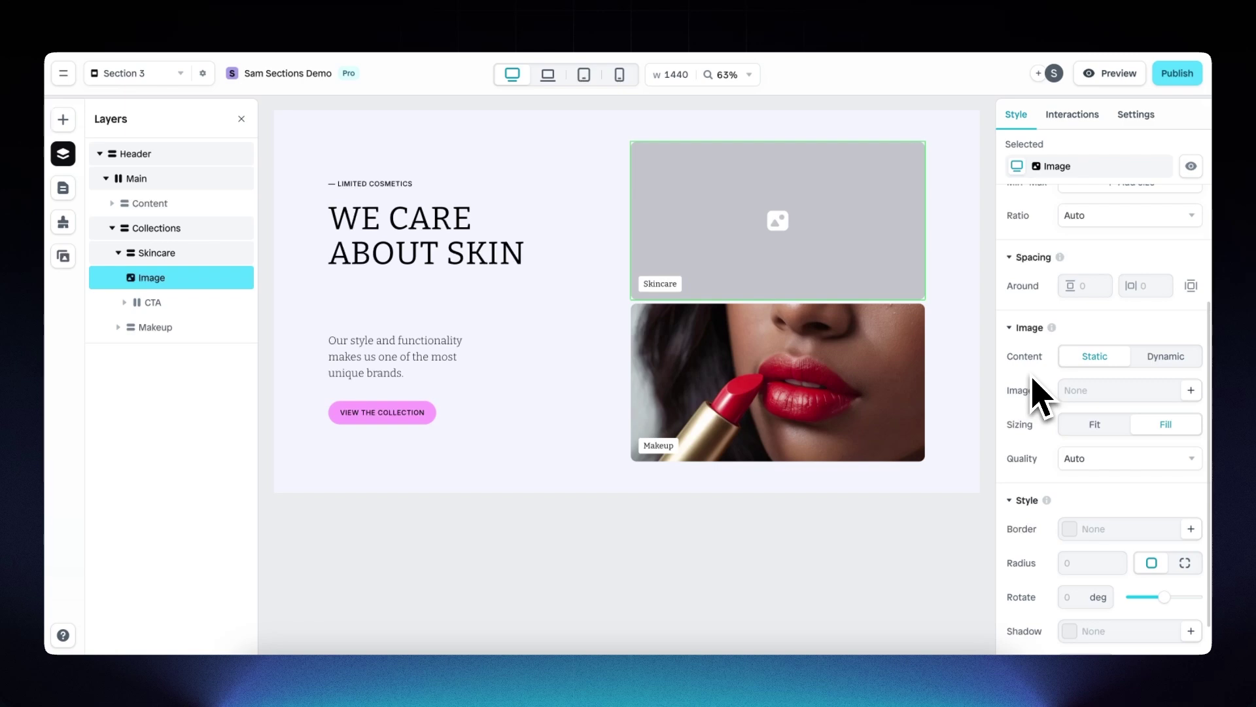
pyautogui.click(1163, 357)
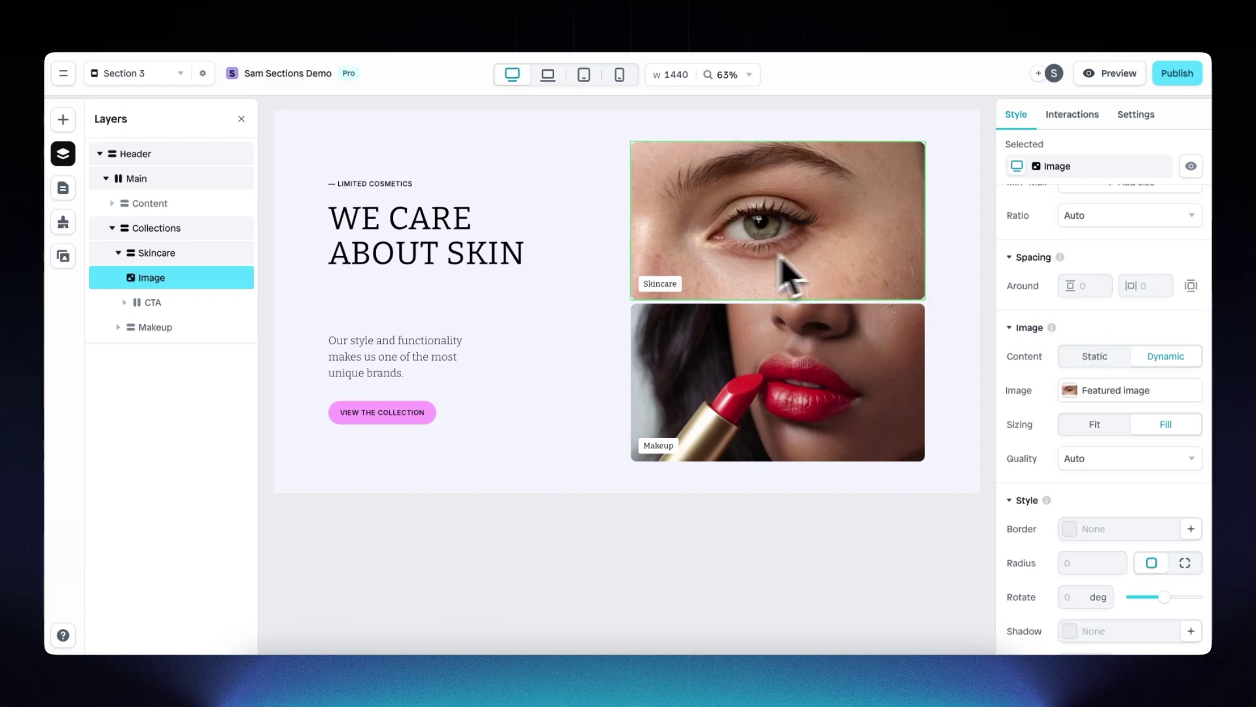
pyautogui.click(661, 286)
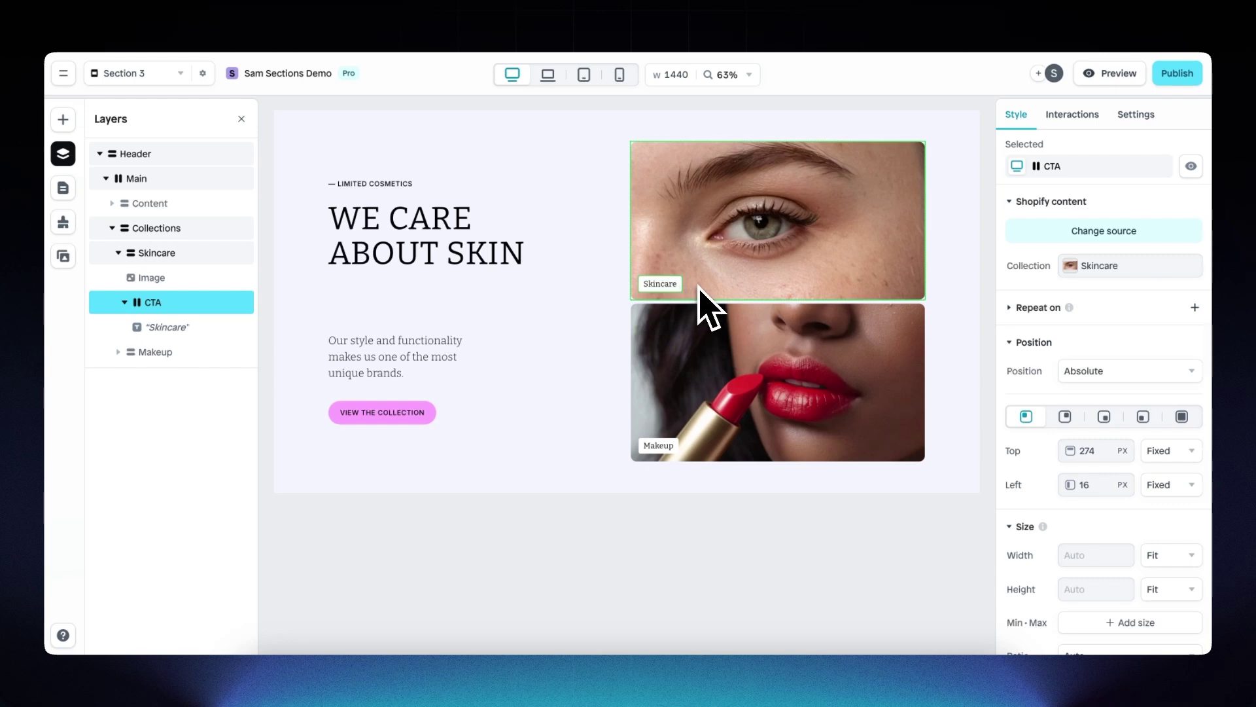
# - Give the Skincare CTA a Go to collection action that opens in a new tab
pyautogui.click(1076, 118)
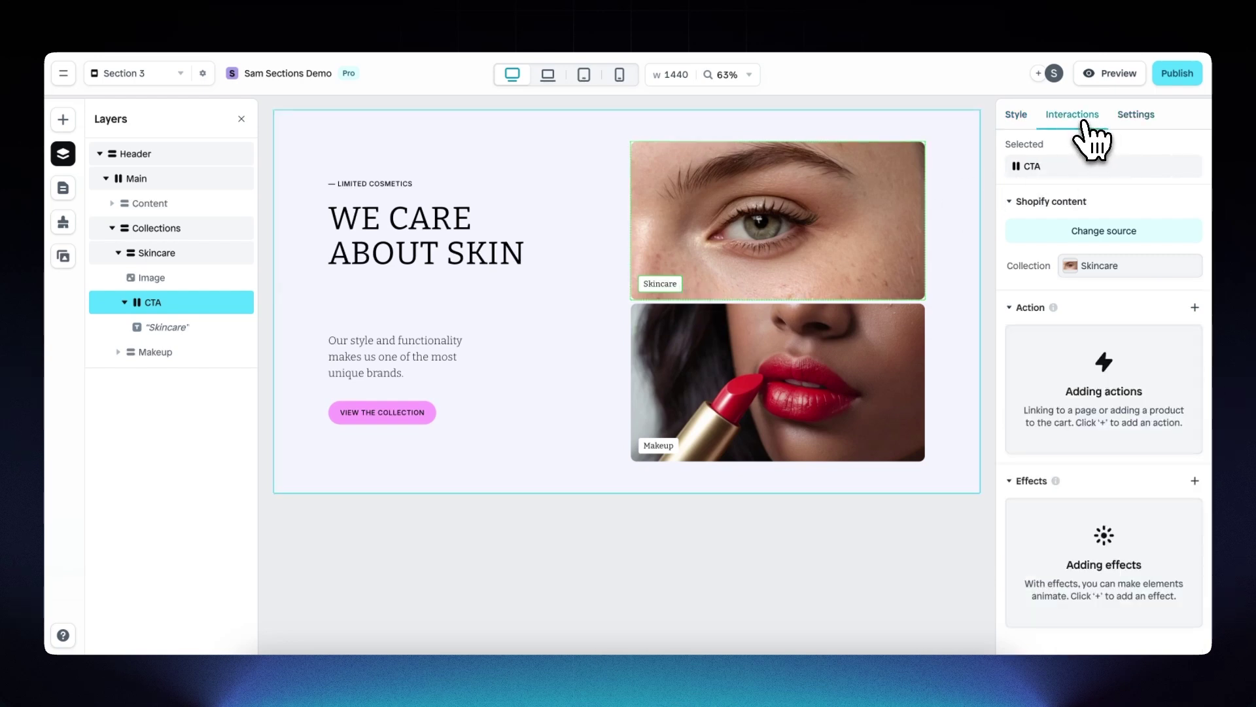
pyautogui.click(1195, 307)
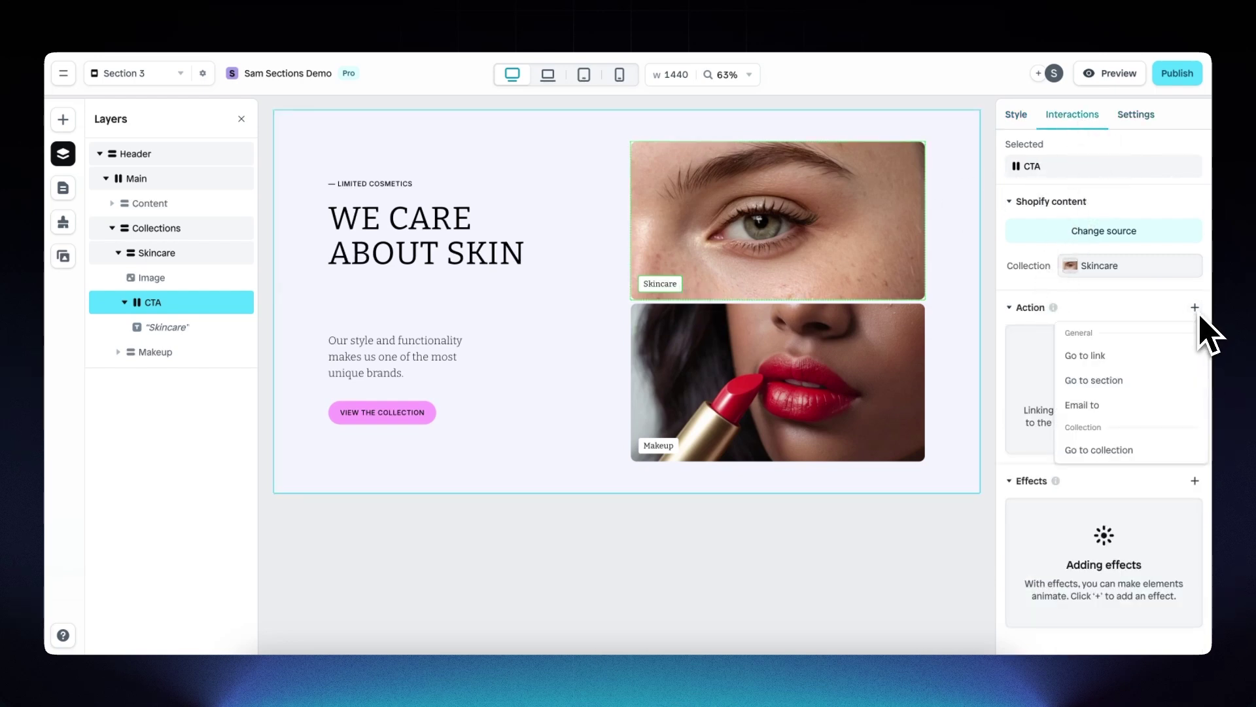
pyautogui.click(1131, 451)
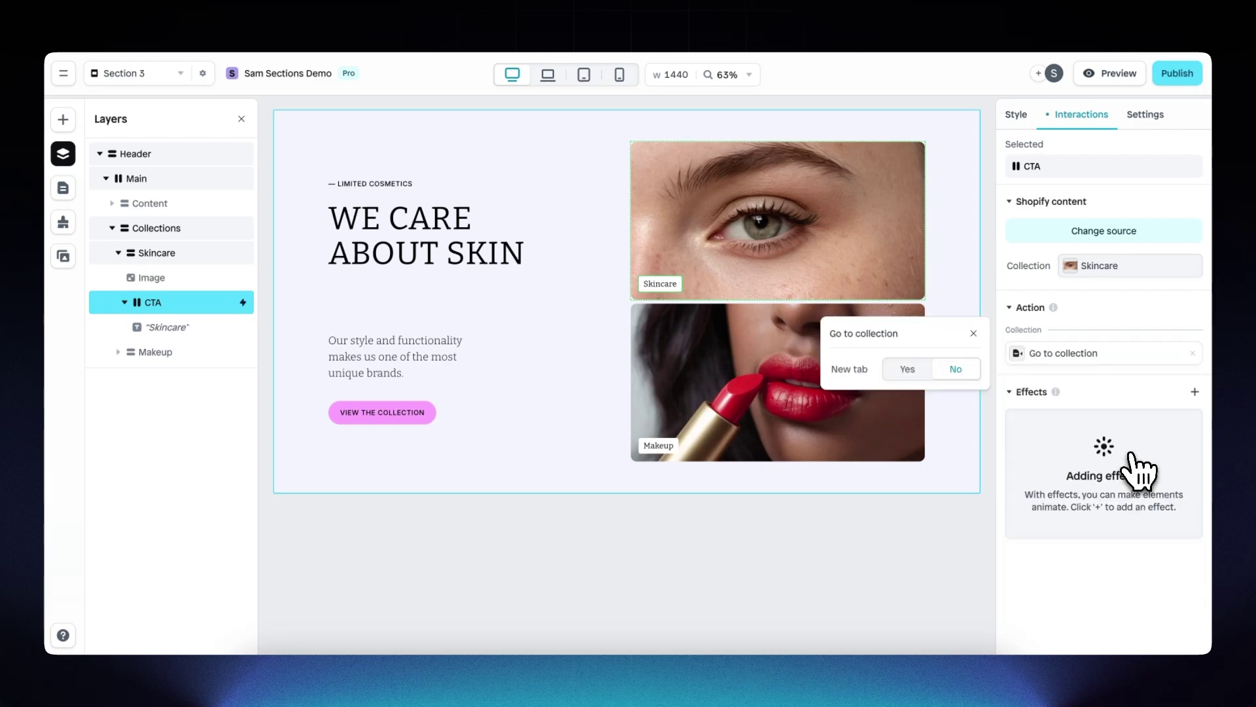
pyautogui.click(909, 371)
pyautogui.click(772, 364)
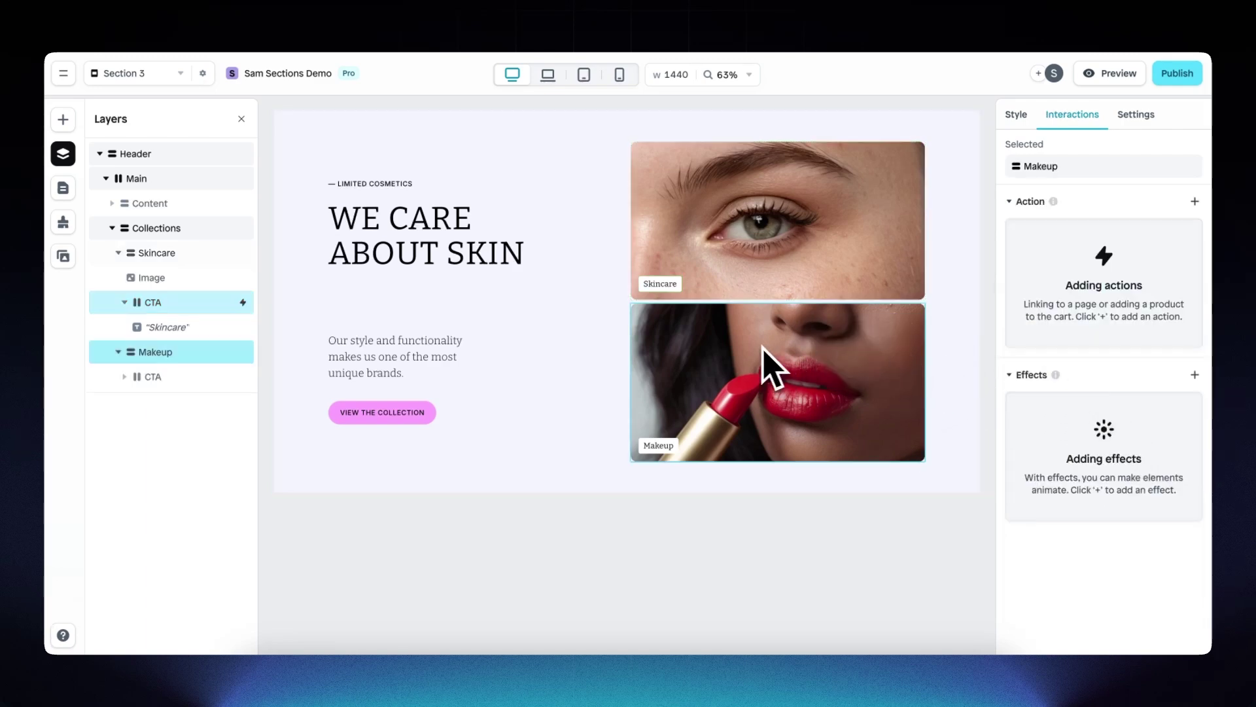
# - Clear the Makeup box's photo fill and place a new Image element inside it
pyautogui.click(1018, 115)
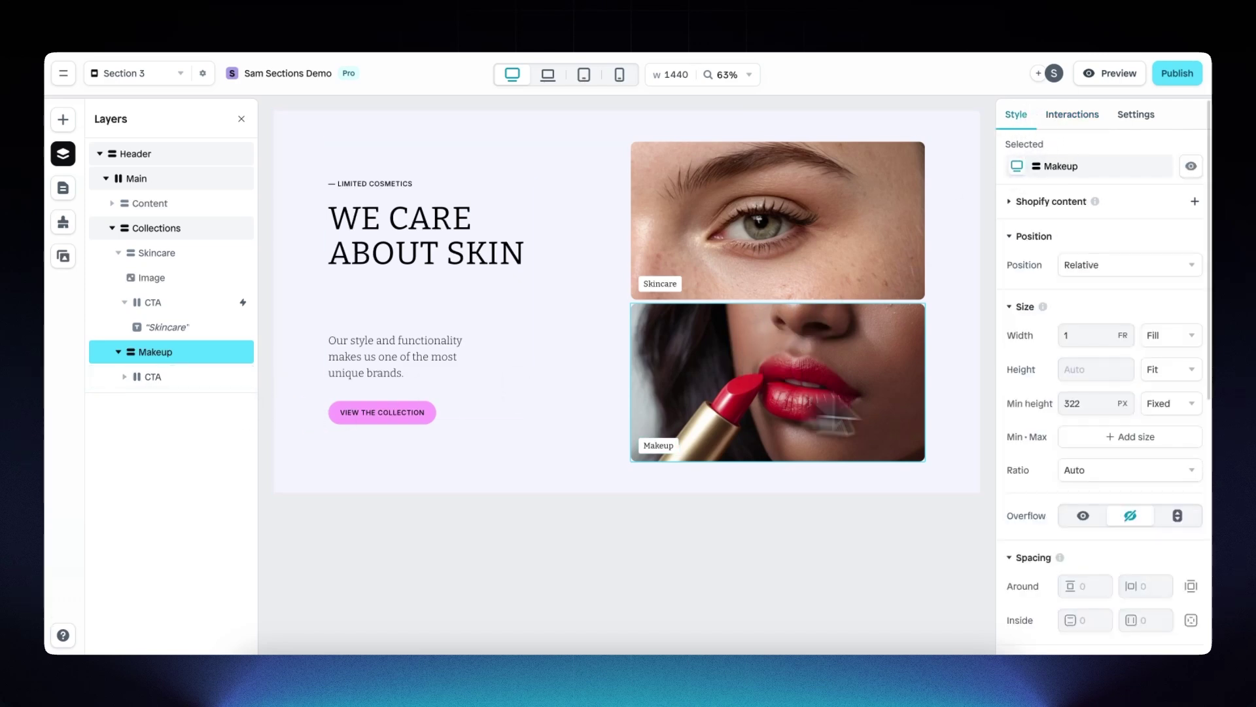
pyautogui.scroll(-3, 1065, 462)
pyautogui.scroll(-4, 1065, 462)
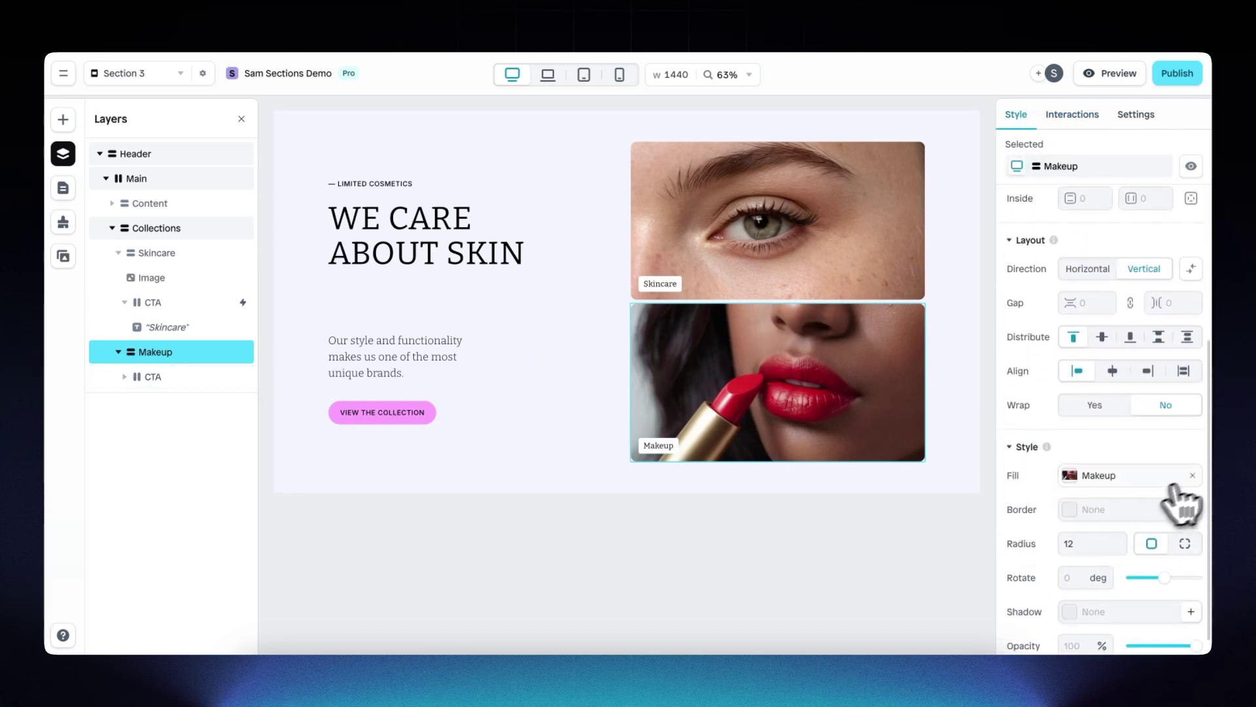
pyautogui.click(1191, 476)
pyautogui.click(63, 119)
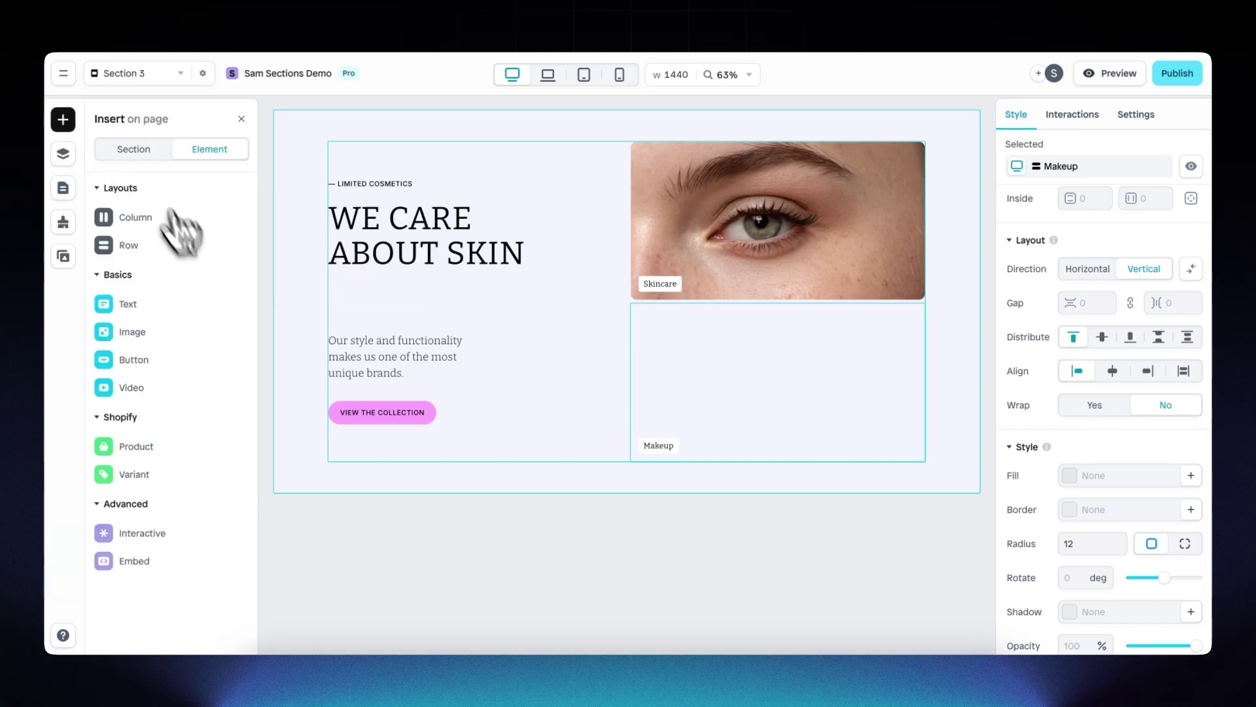
pyautogui.moveTo(185, 337)
pyautogui.moveTo(314, 348); pyautogui.dragTo(688, 406)
# - Set the Makeup image's width and height to Fill
pyautogui.click(1171, 300)
pyautogui.click(1161, 329)
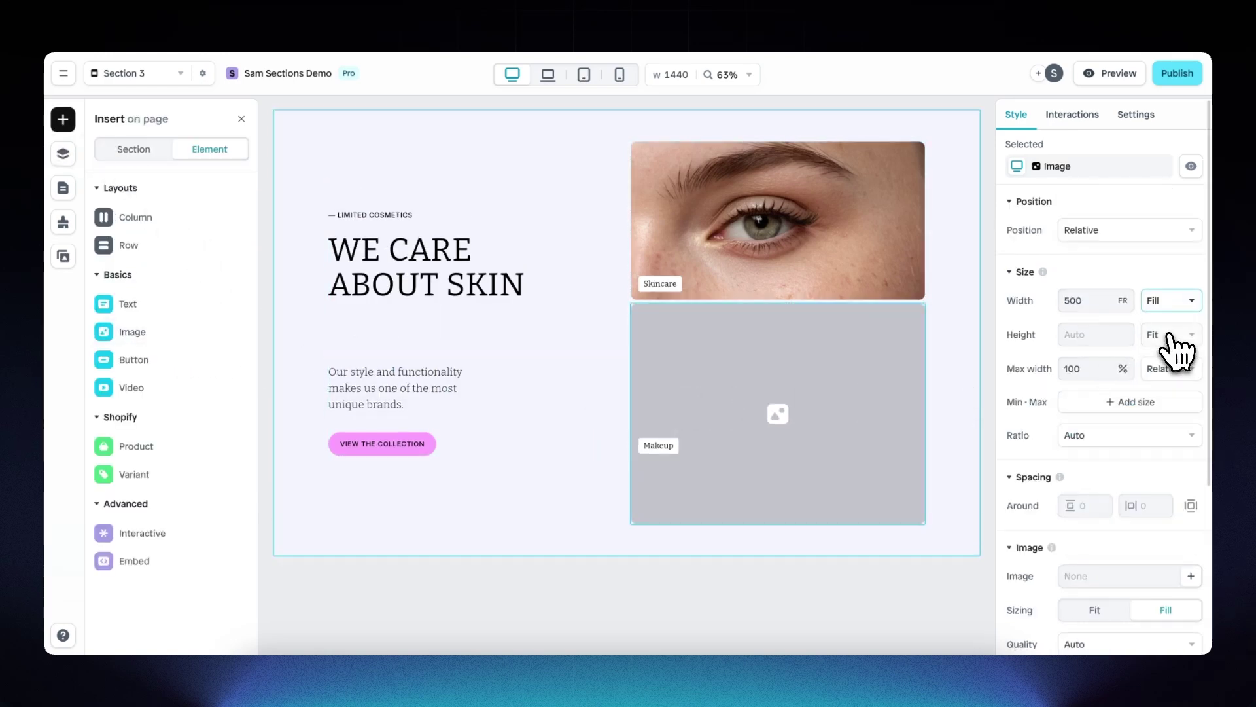
pyautogui.click(1171, 336)
pyautogui.click(1170, 363)
pyautogui.press('Escape')
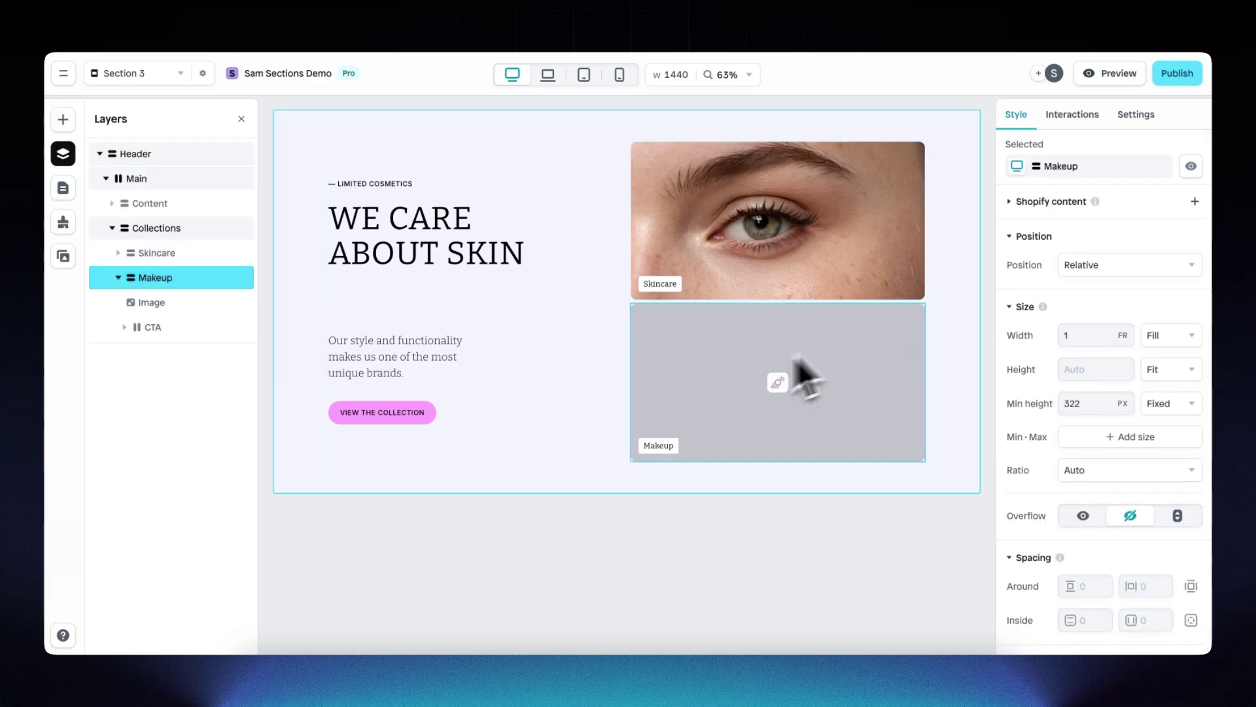
# - Link the Makeup box to the Makeup collection
pyautogui.click(1135, 205)
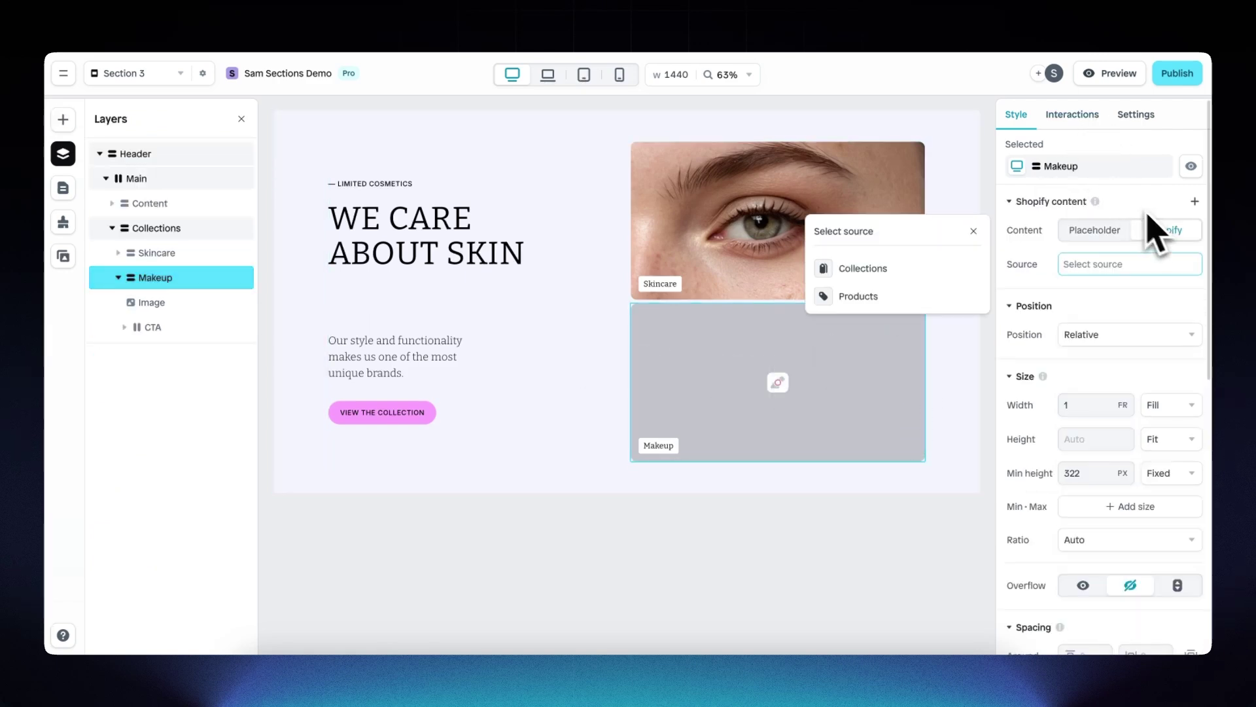
pyautogui.click(926, 274)
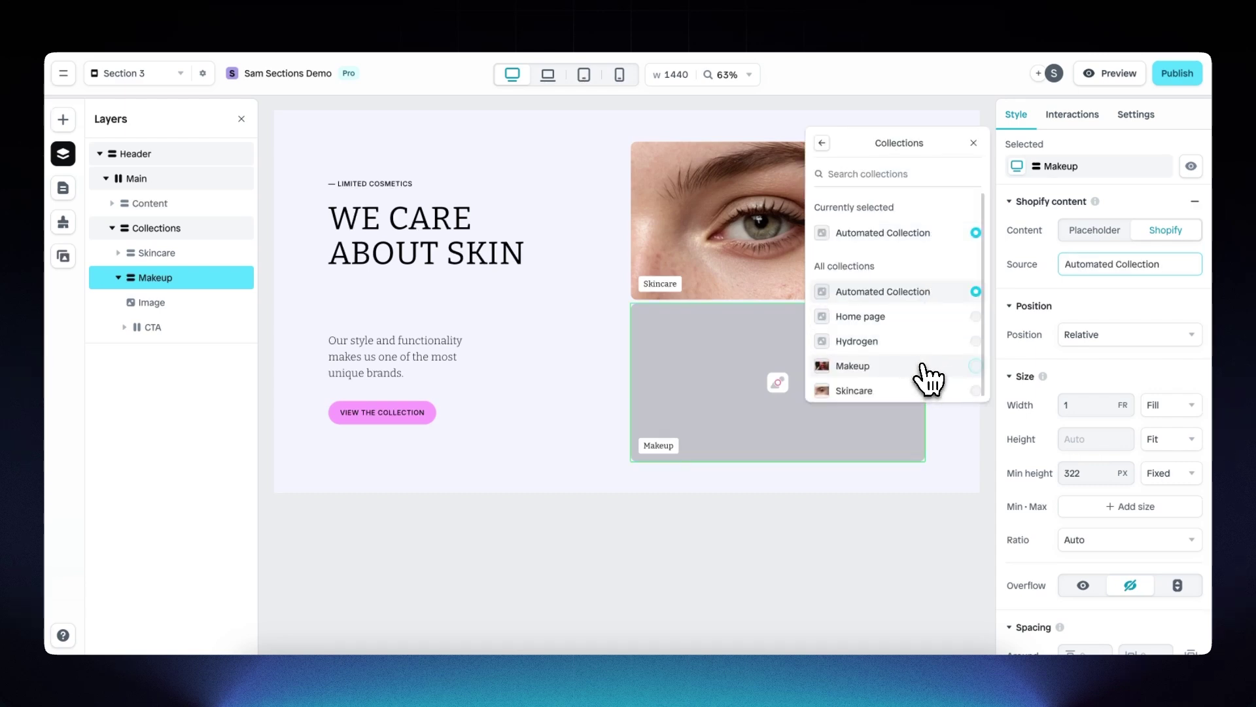
pyautogui.click(928, 378)
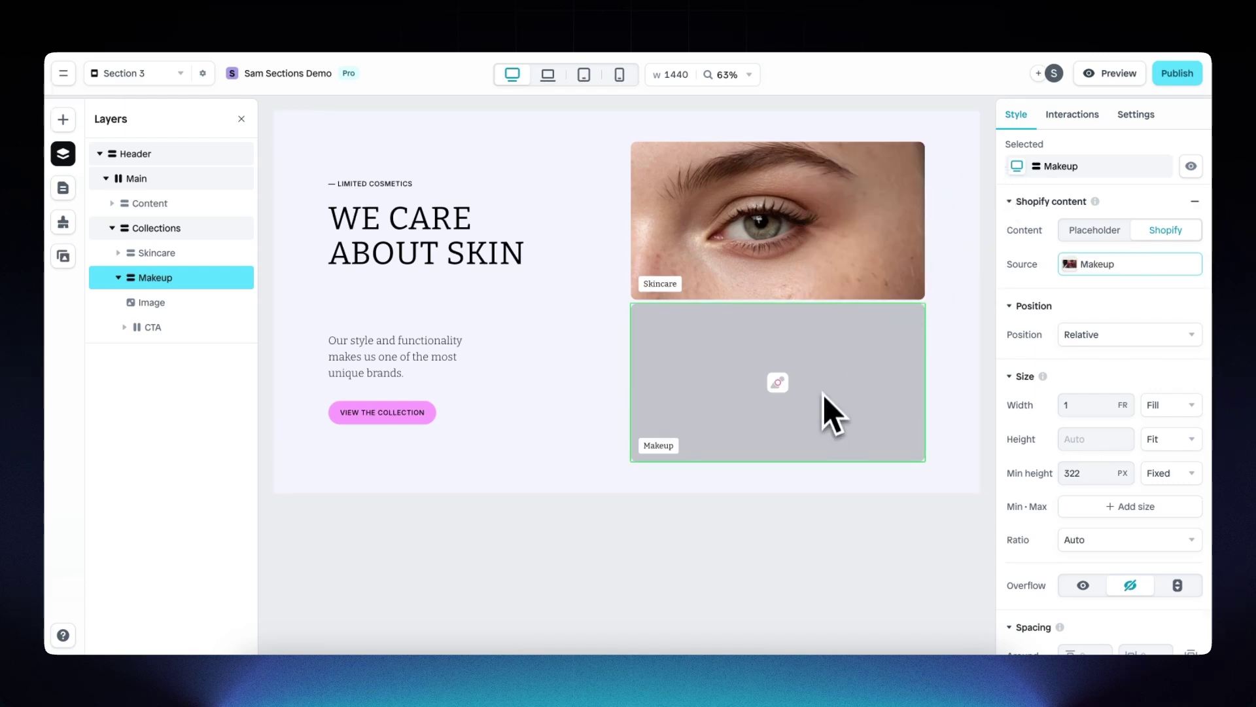
# - Make the Makeup image Dynamic, showing the collection's featured lipstick photo
pyautogui.click(824, 395)
pyautogui.scroll(-5, 1139, 422)
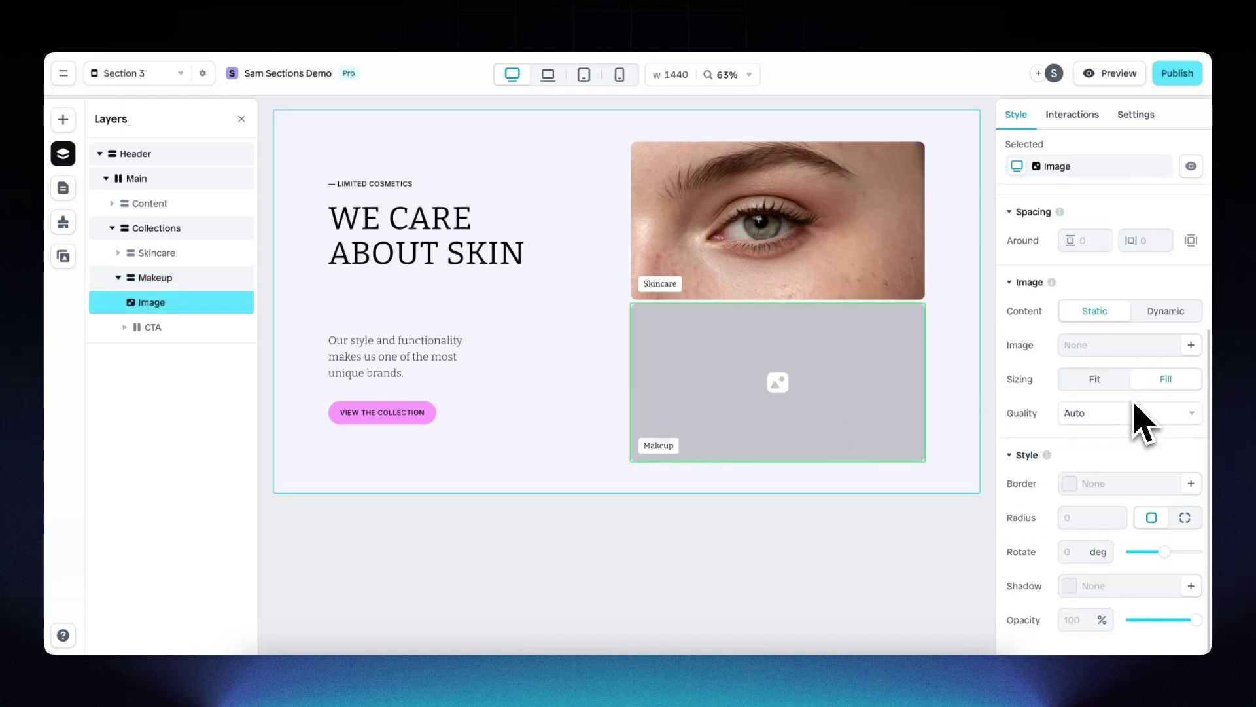
pyautogui.click(1165, 312)
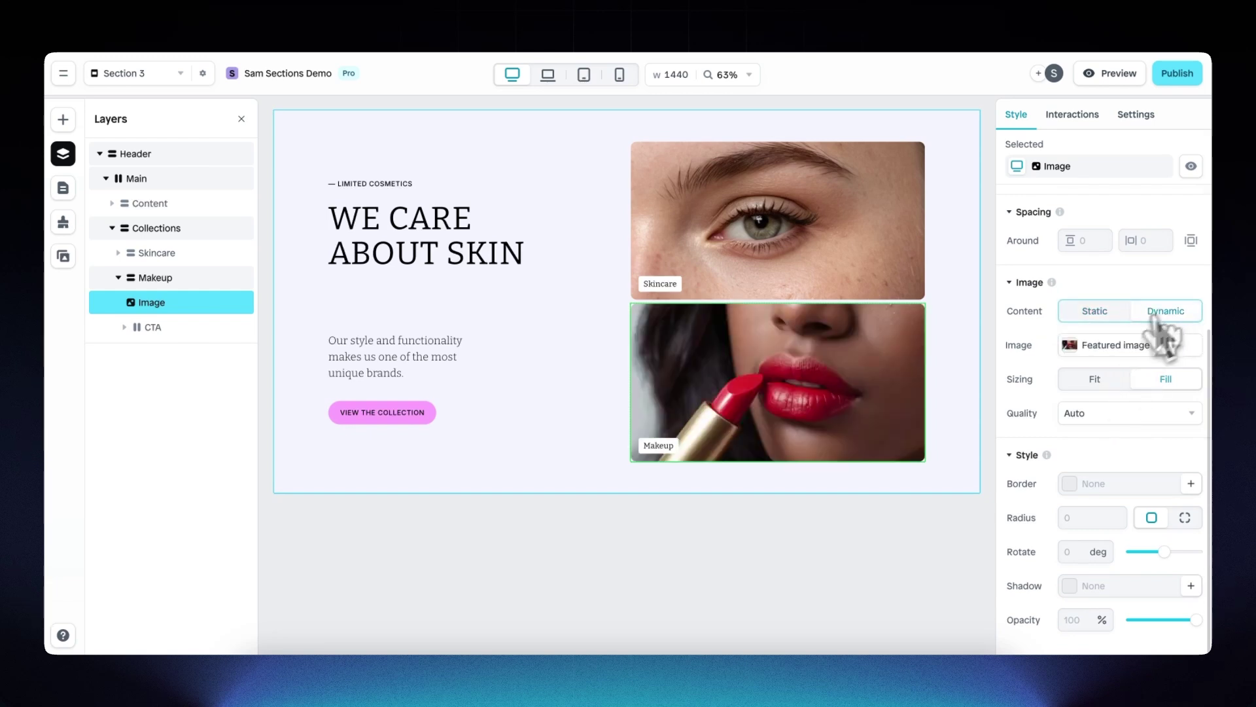
pyautogui.click(666, 447)
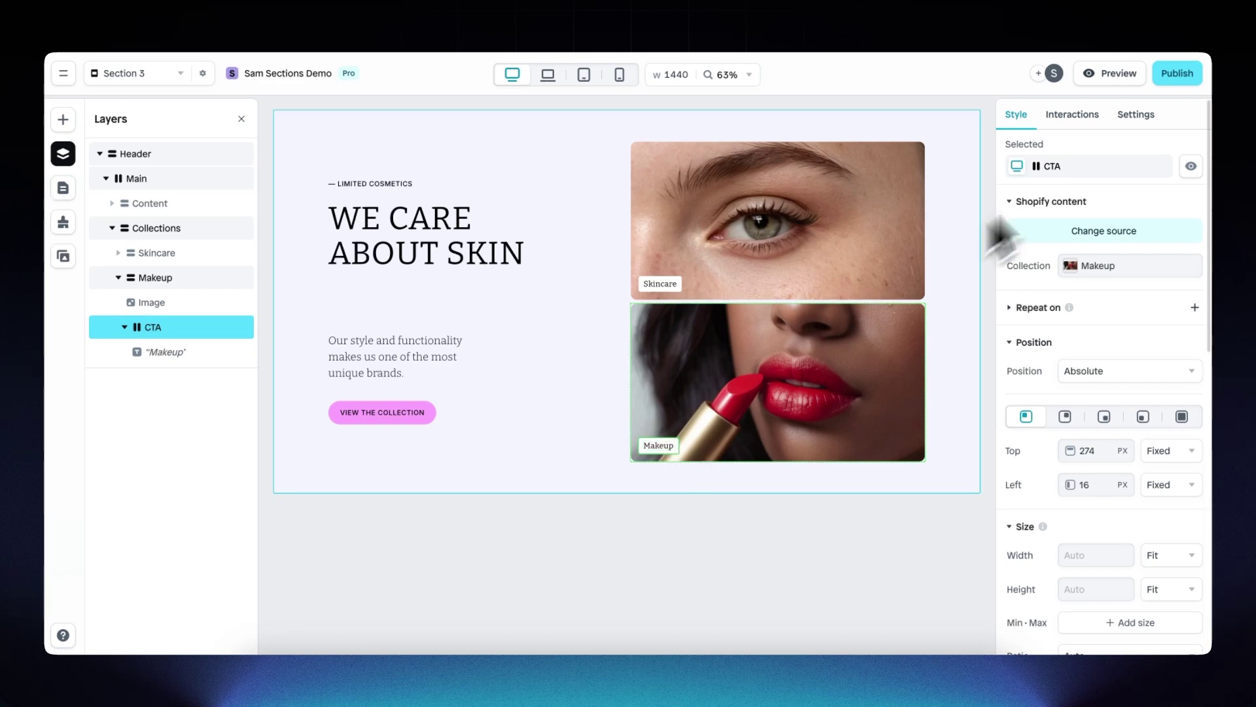
# - Add a Go to collection action to the Makeup card's CTA
pyautogui.click(1075, 126)
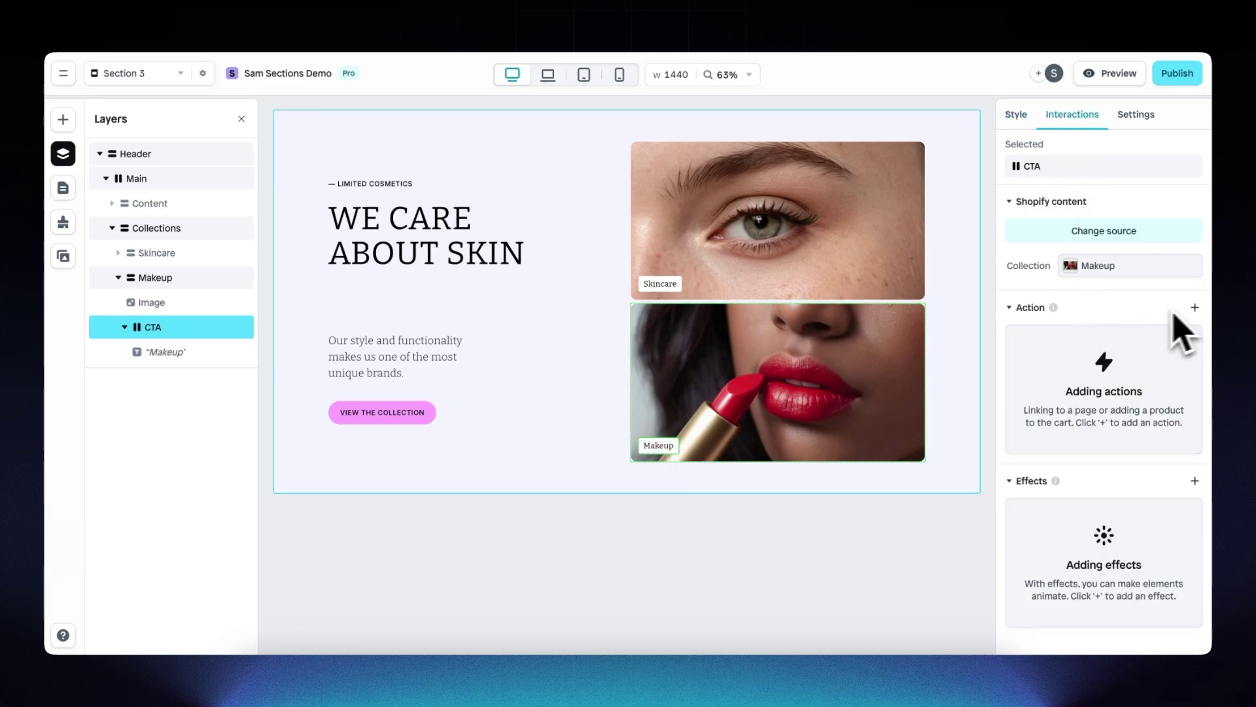
pyautogui.click(1195, 306)
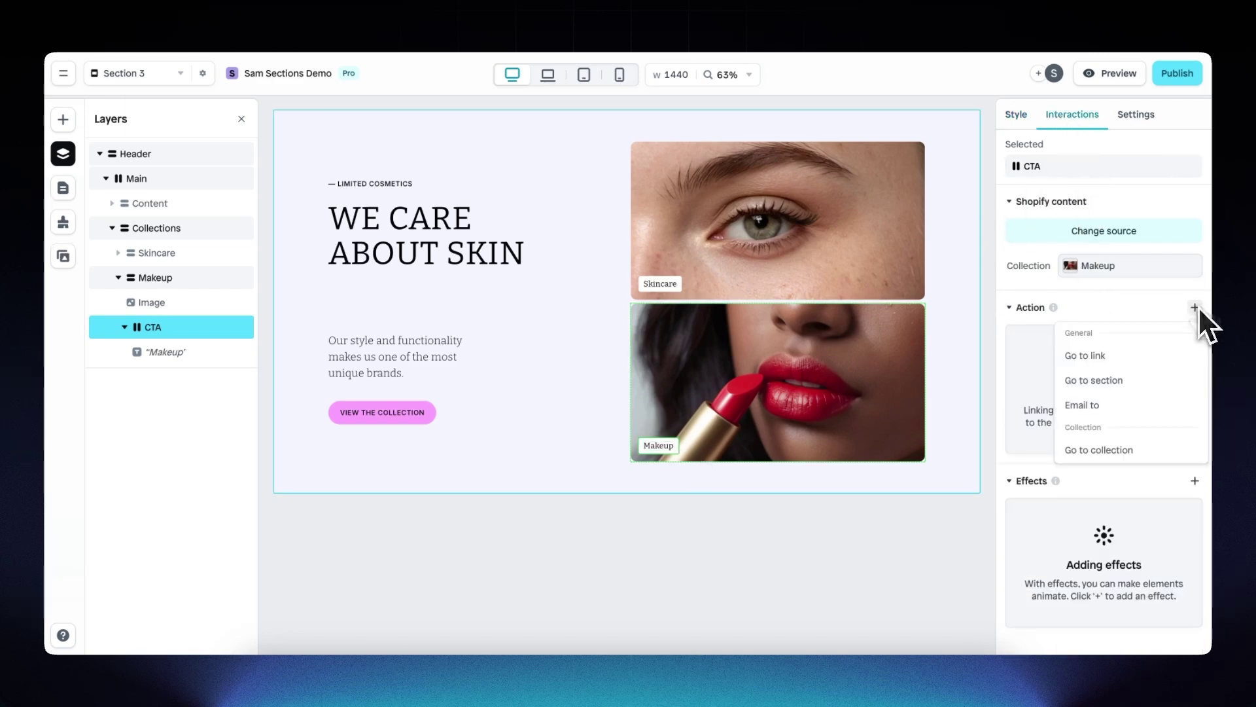
pyautogui.click(1153, 451)
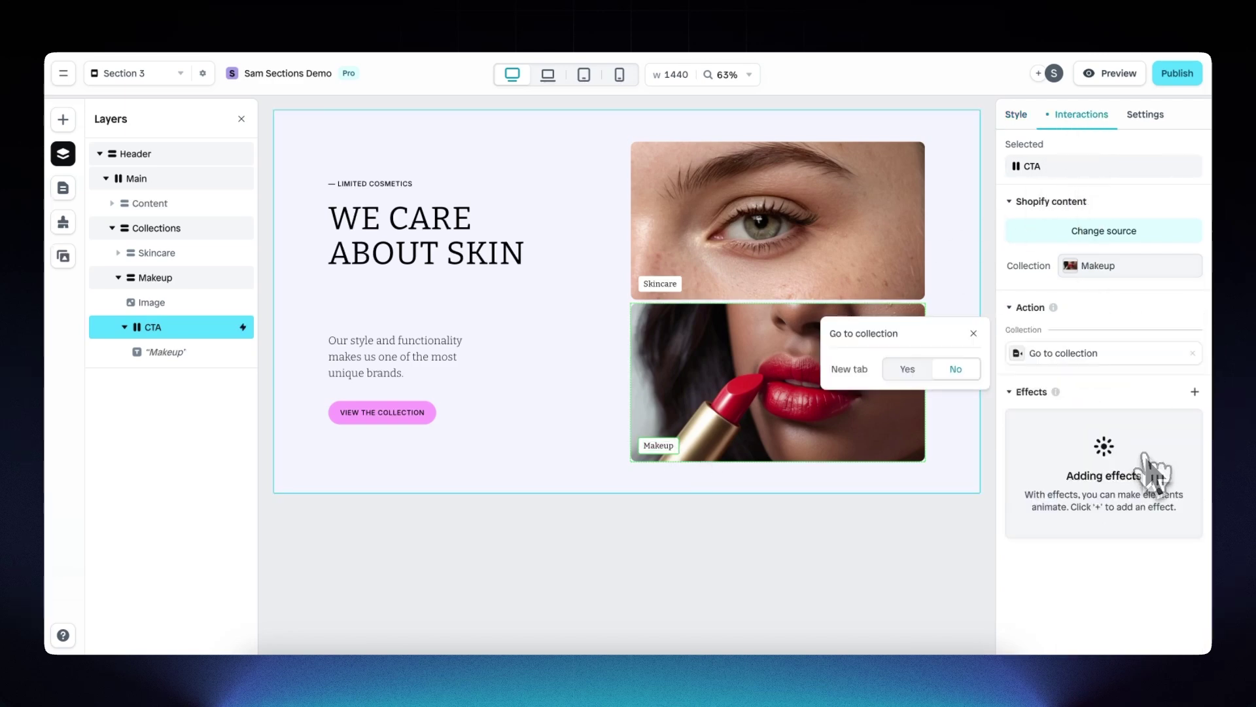
pyautogui.click(974, 333)
pyautogui.click(583, 148)
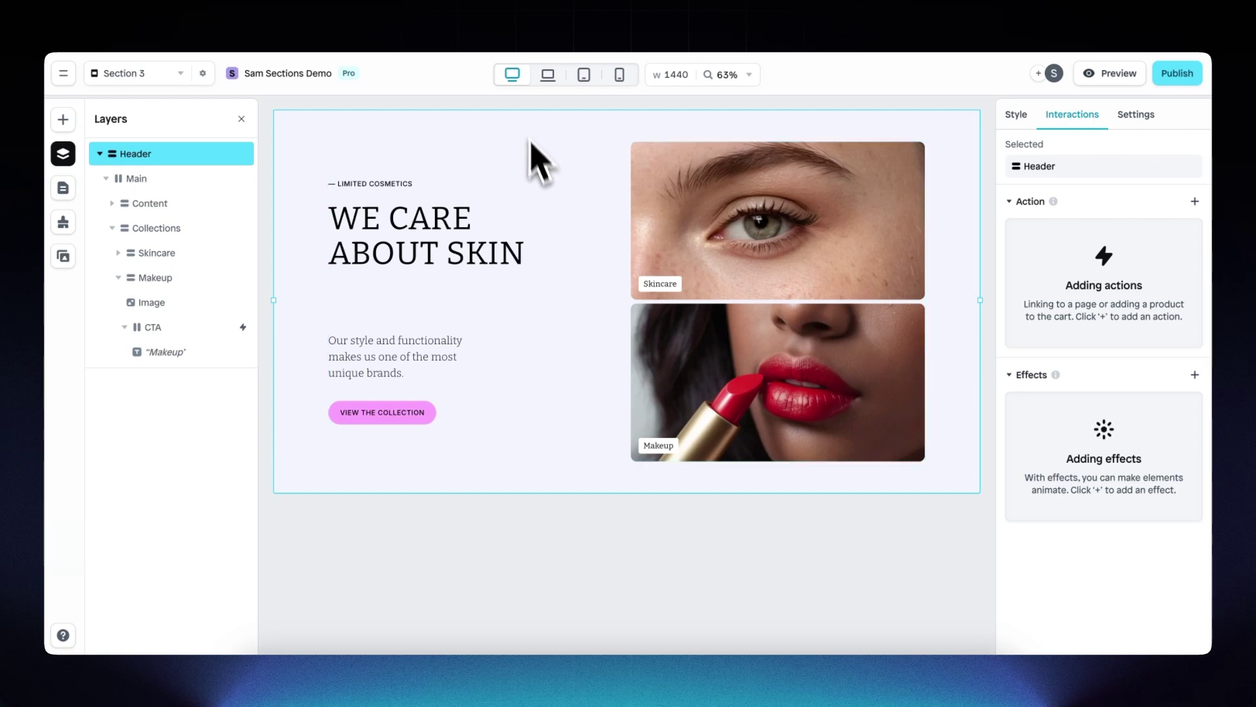
# - Preview the page at 1200 px and set the Main row's width to Fill
pyautogui.click(513, 75)
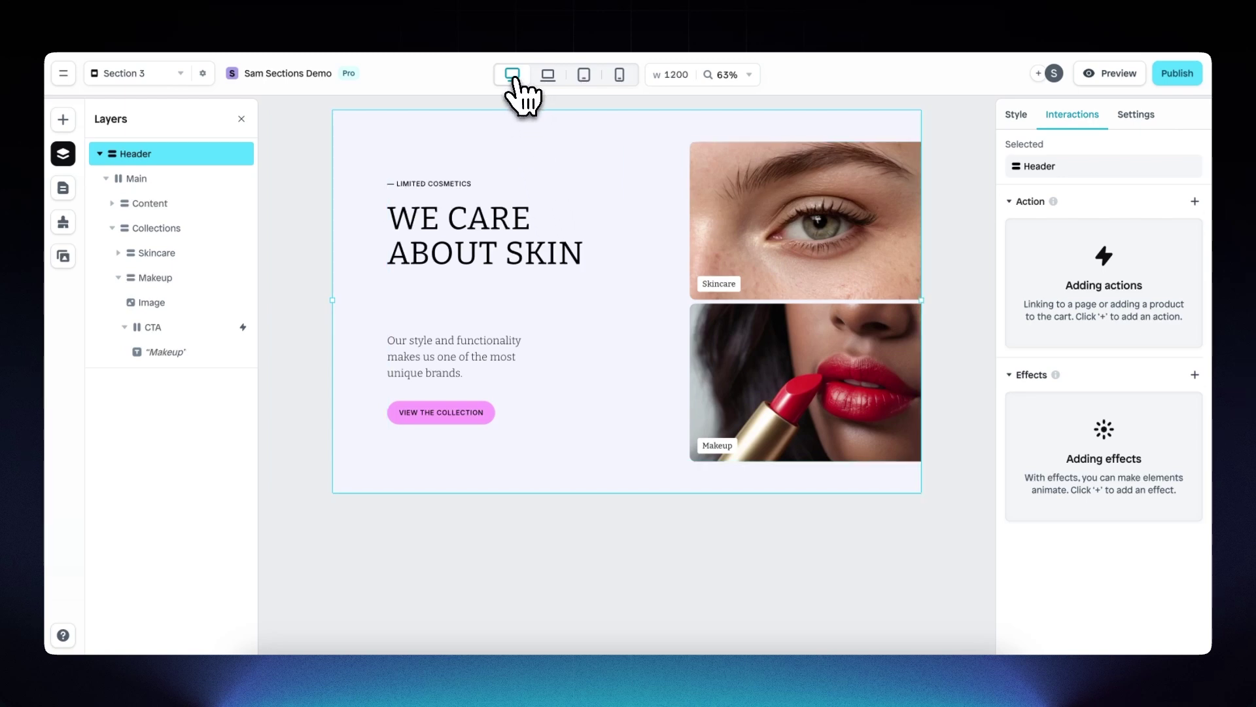
pyautogui.click(581, 269)
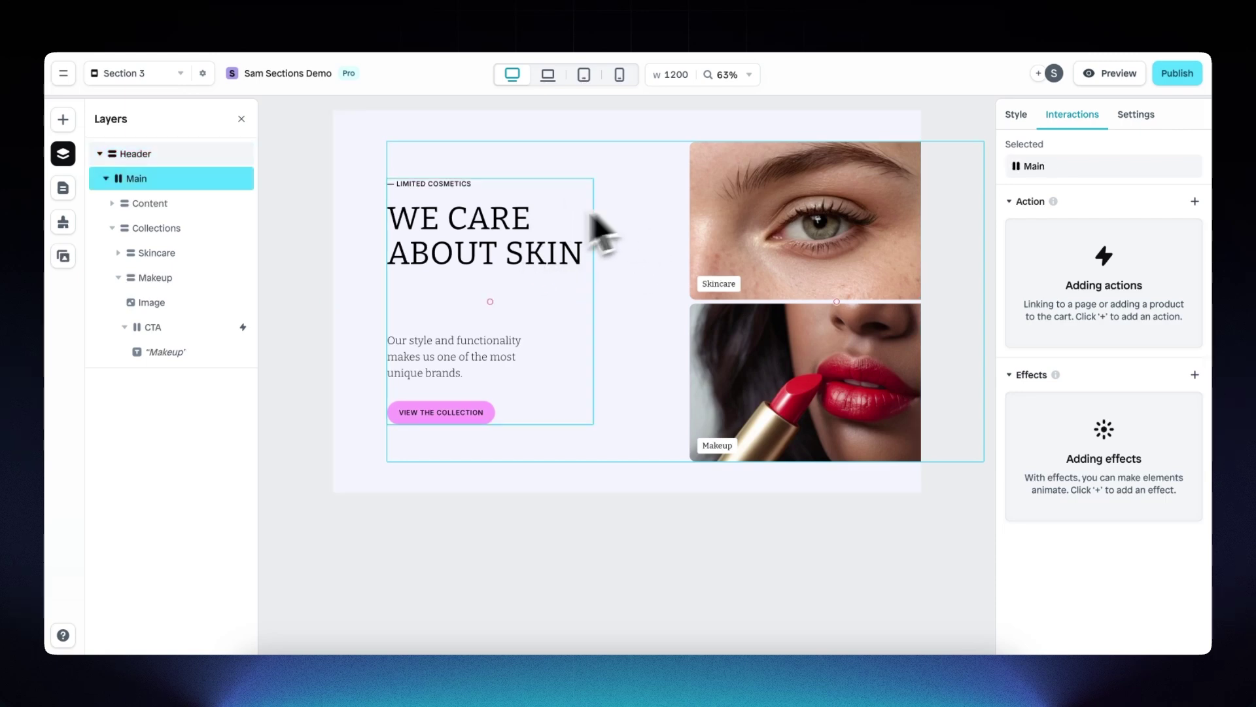
pyautogui.click(1016, 116)
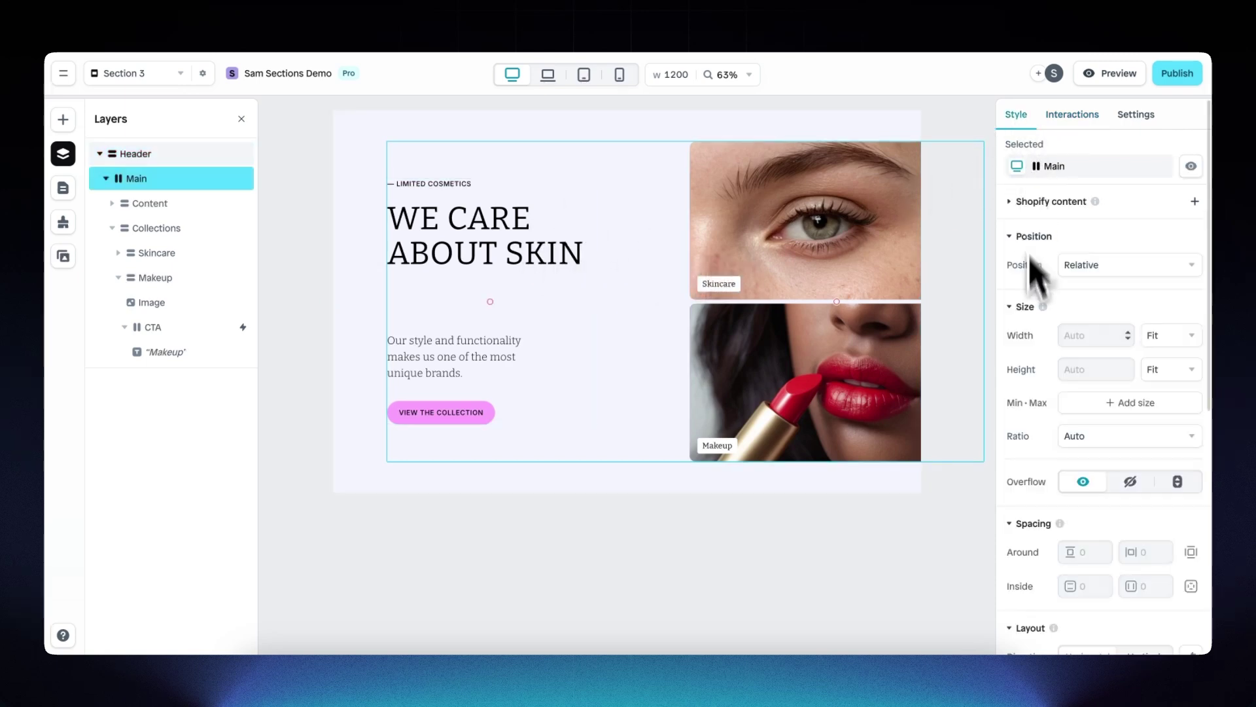
pyautogui.scroll(-1, 1040, 307)
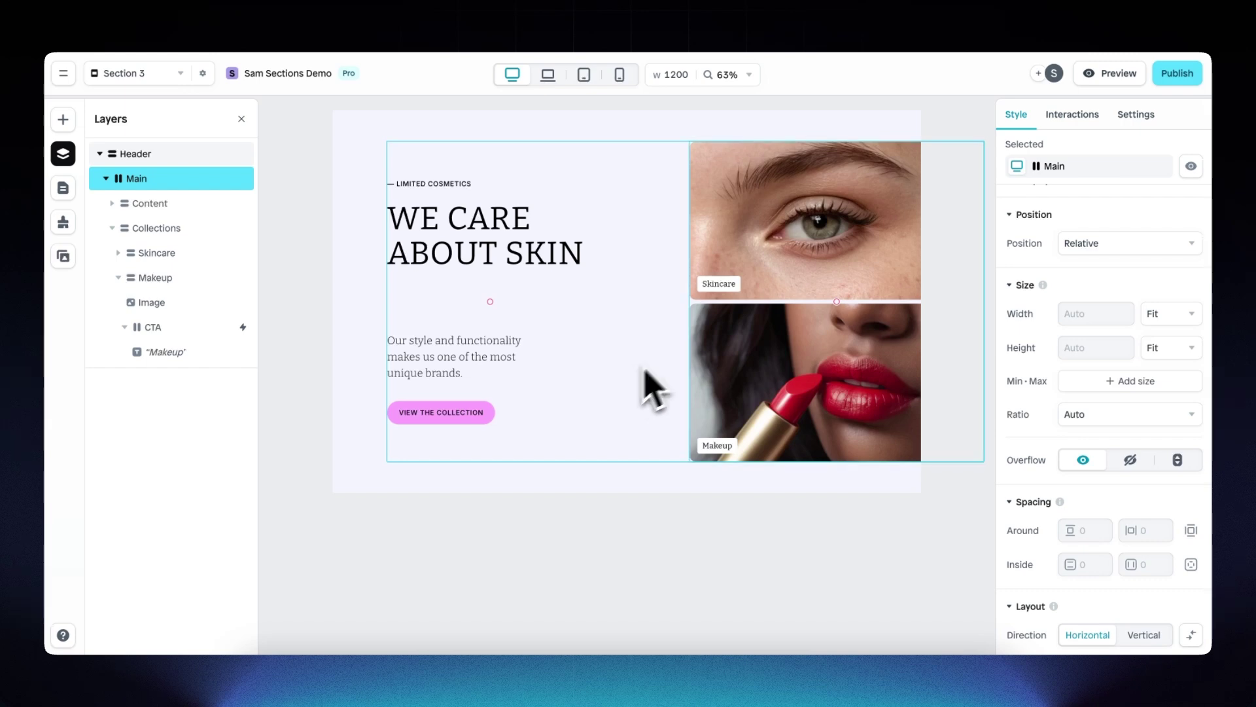
pyautogui.click(1171, 314)
pyautogui.click(1182, 350)
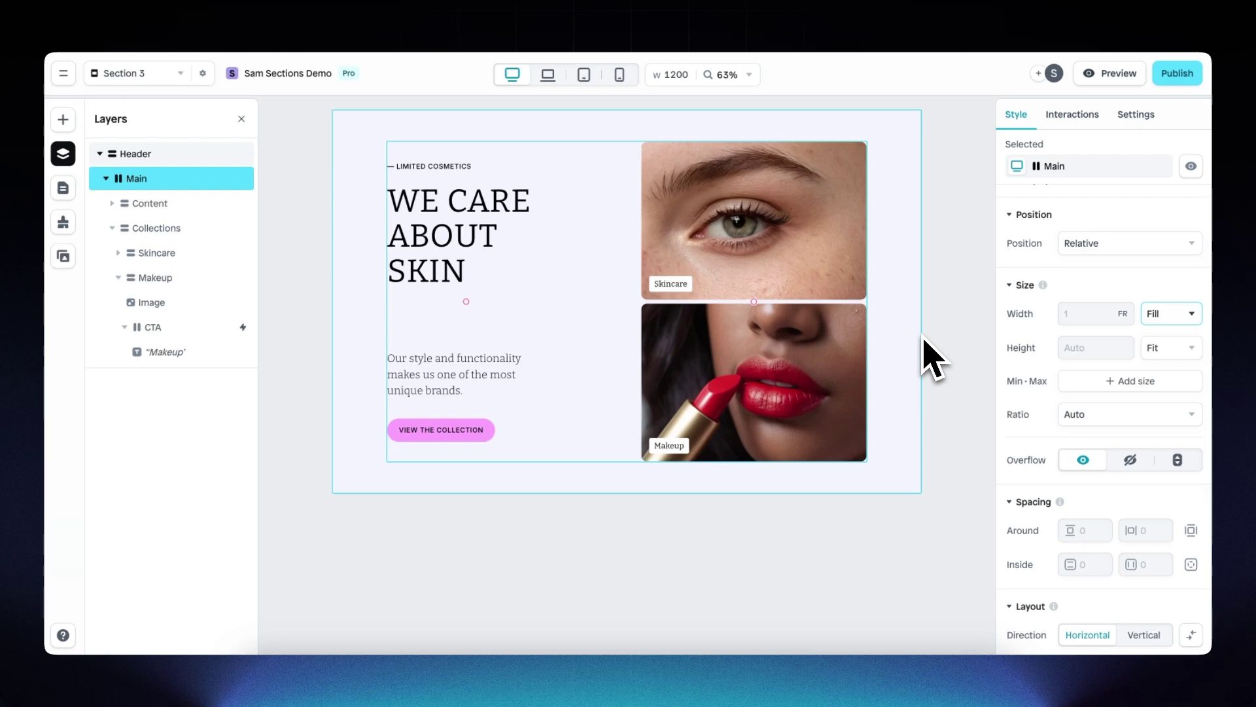
pyautogui.click(523, 248)
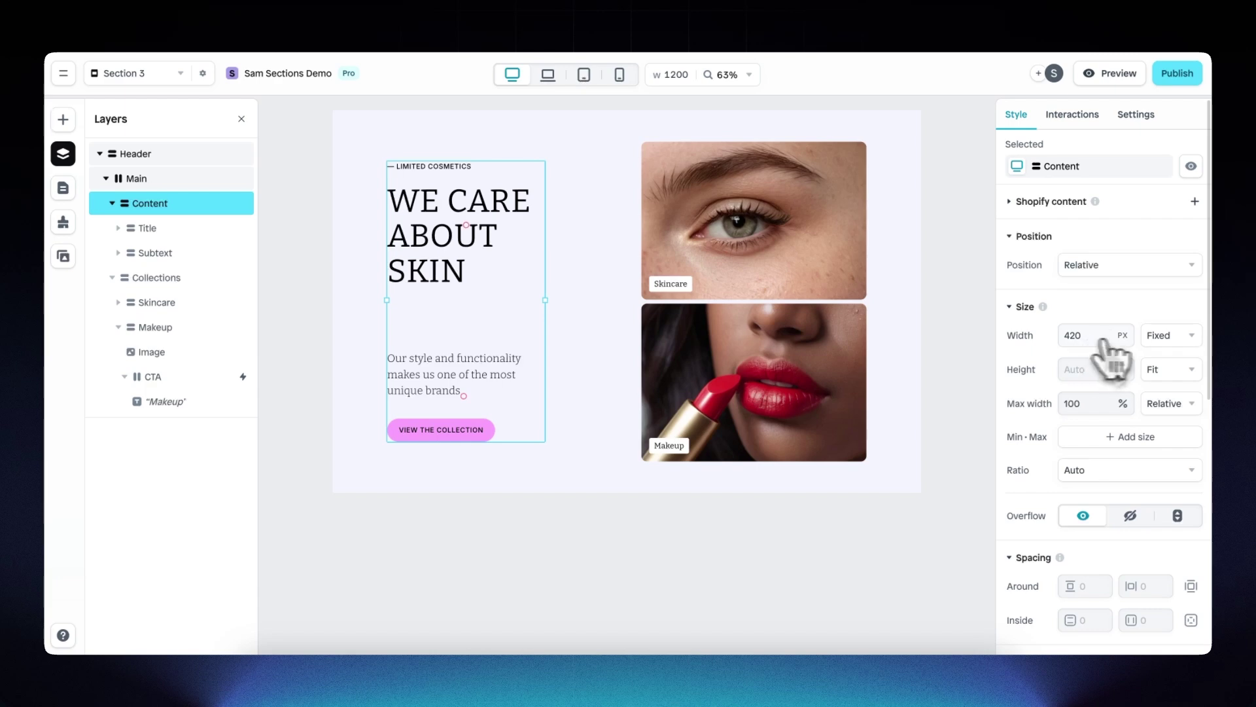
# - Give the Content and Collections columns each a relative width of 50%
pyautogui.click(1171, 335)
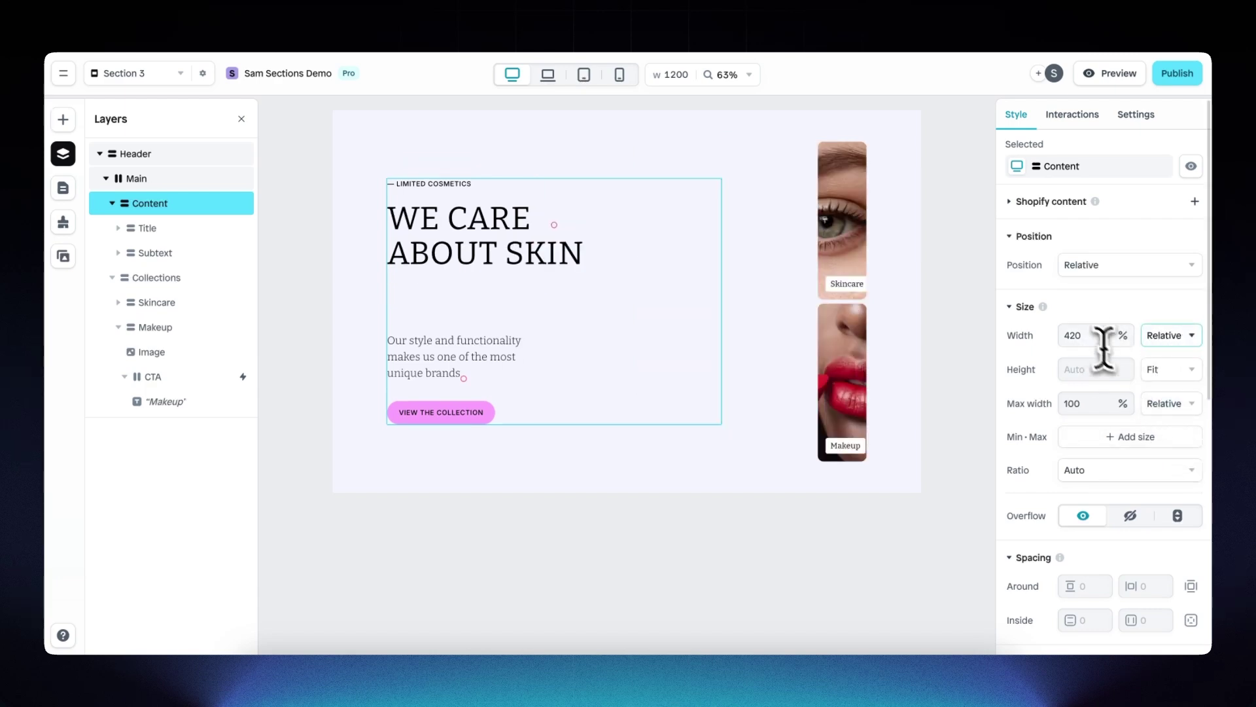
pyautogui.click(1104, 337)
pyautogui.write('50')
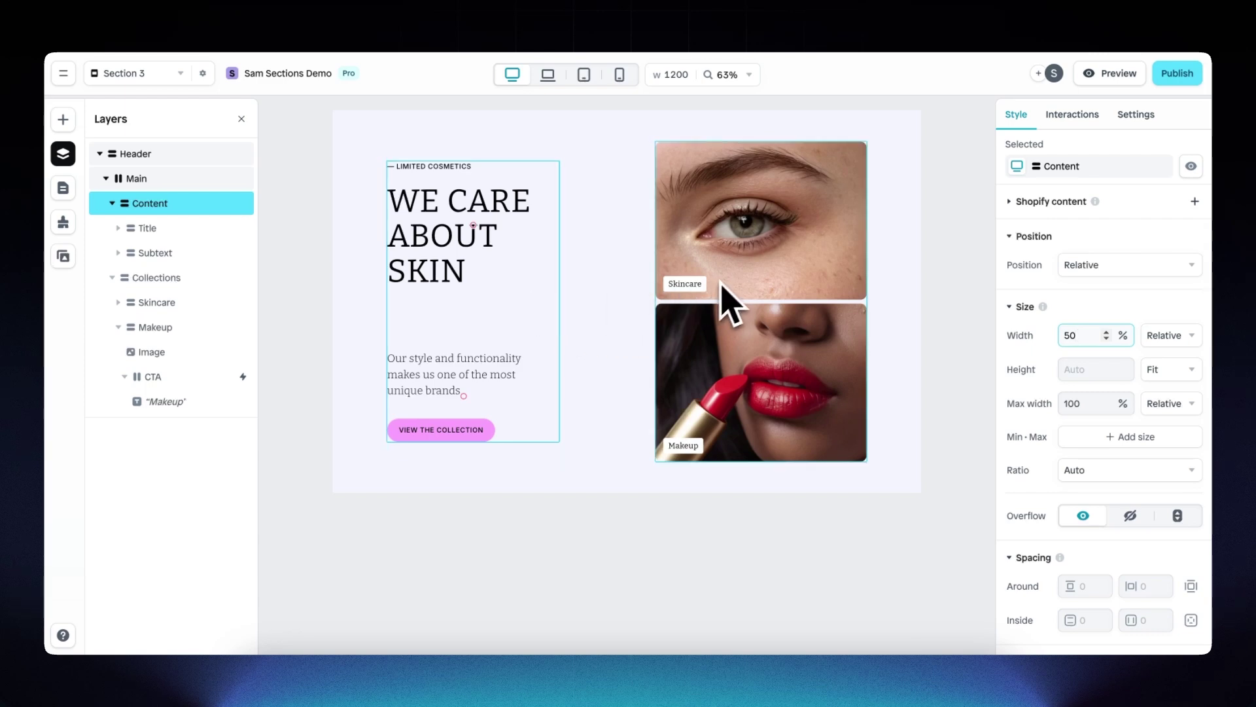
pyautogui.click(746, 273)
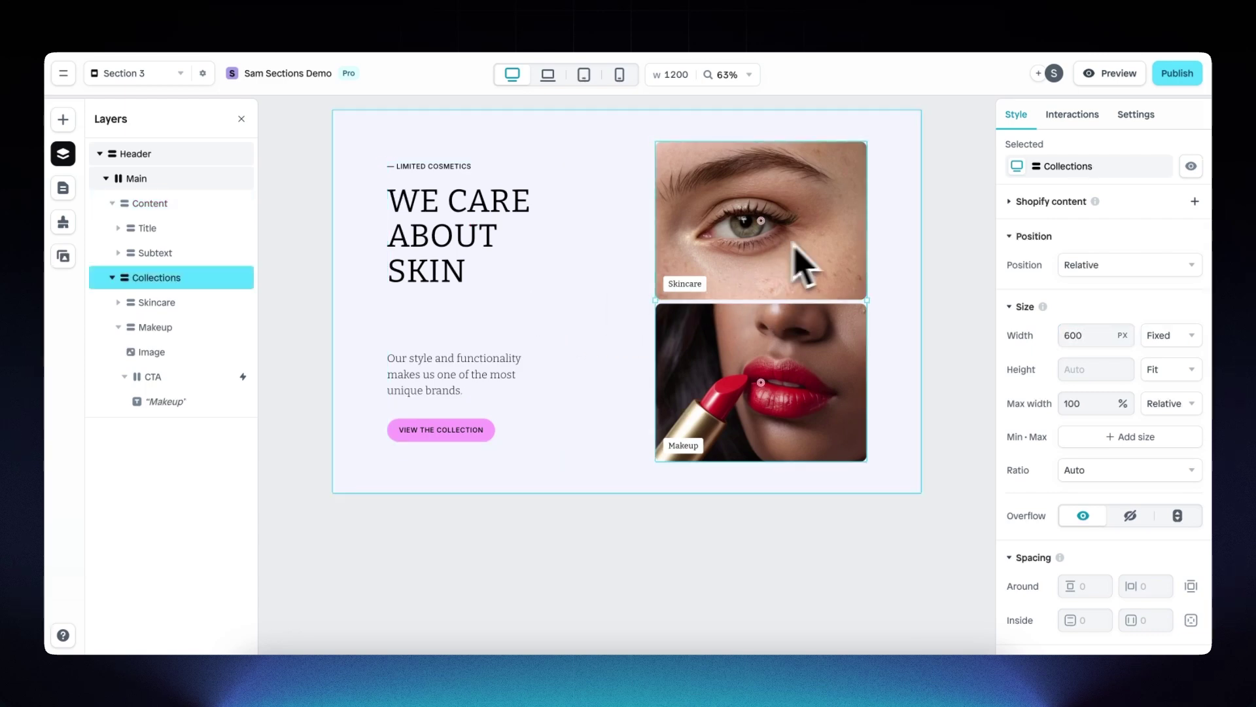
pyautogui.click(1166, 336)
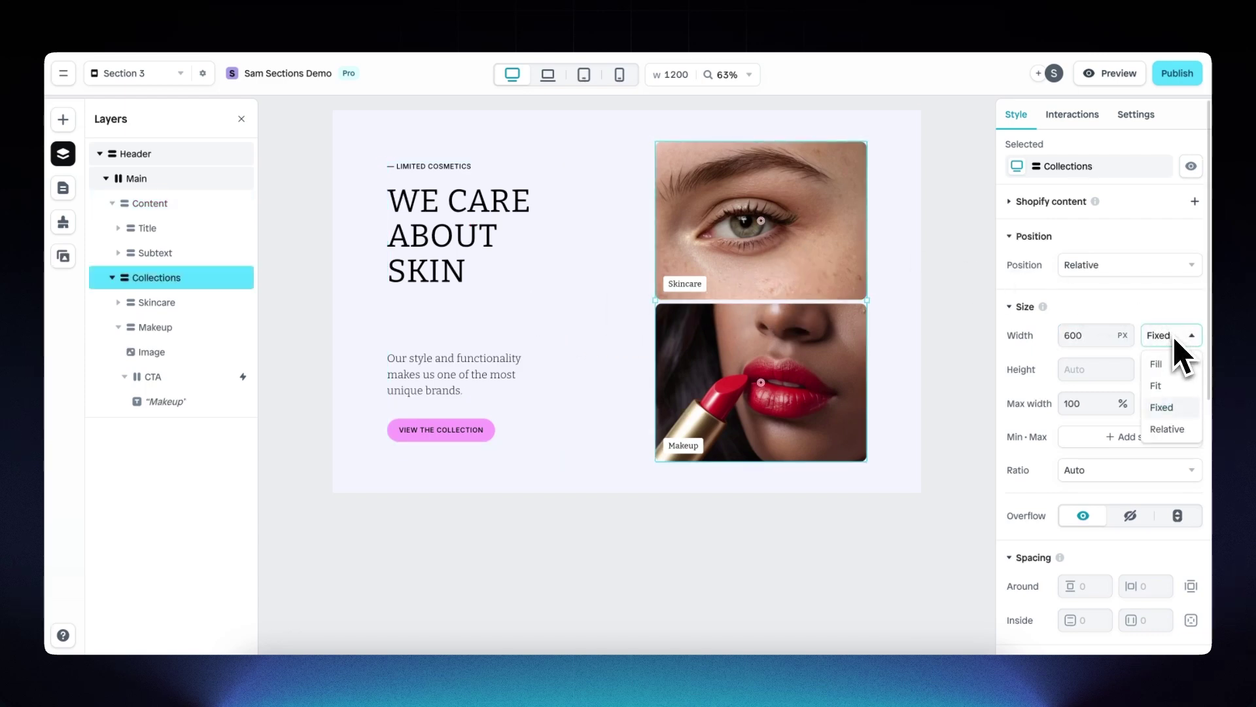
pyautogui.click(1168, 429)
pyautogui.write('50')
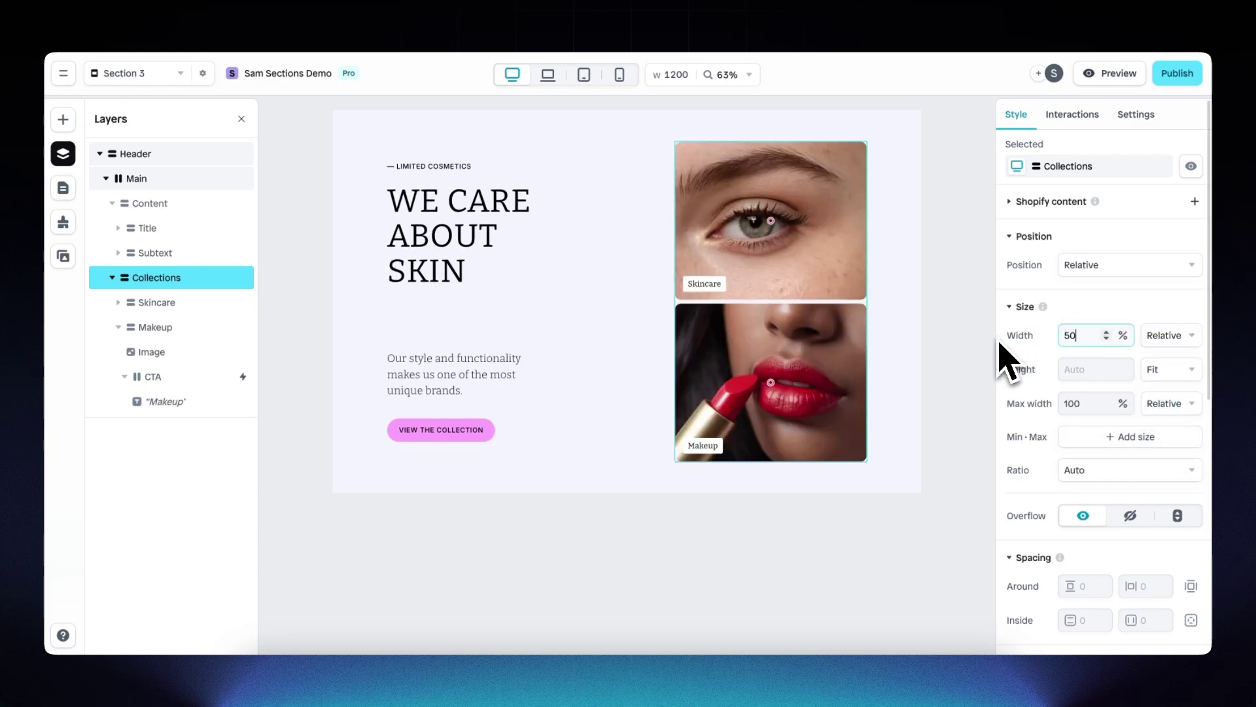
pyautogui.click(666, 283)
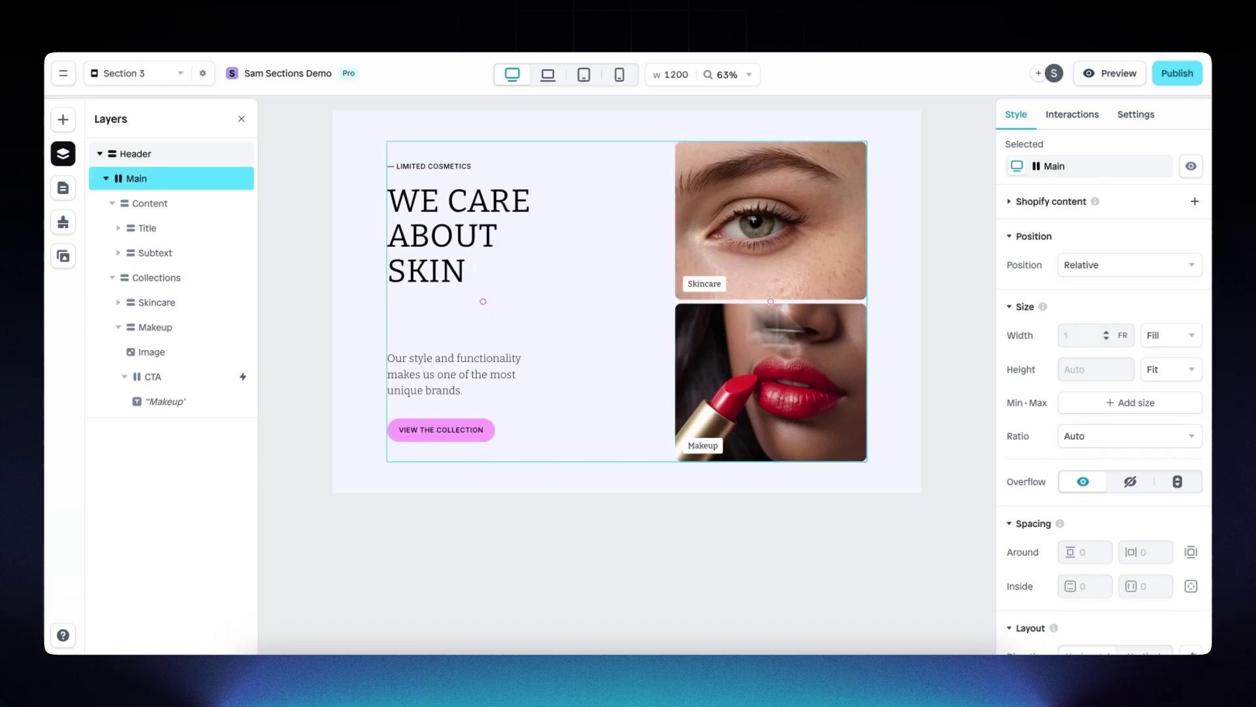
# - Change the Main row's linked Gap from 197 to 100
pyautogui.scroll(-5, 1088, 443)
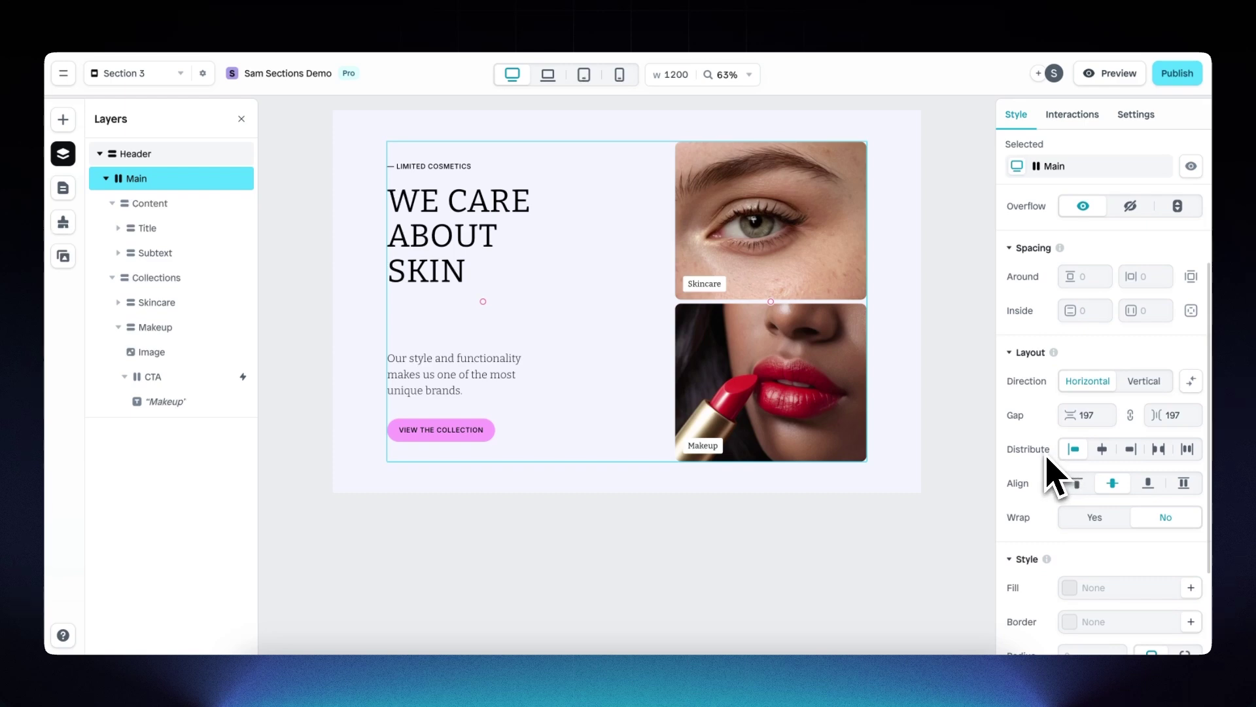
pyautogui.doubleClick(1175, 415)
pyautogui.write('100')
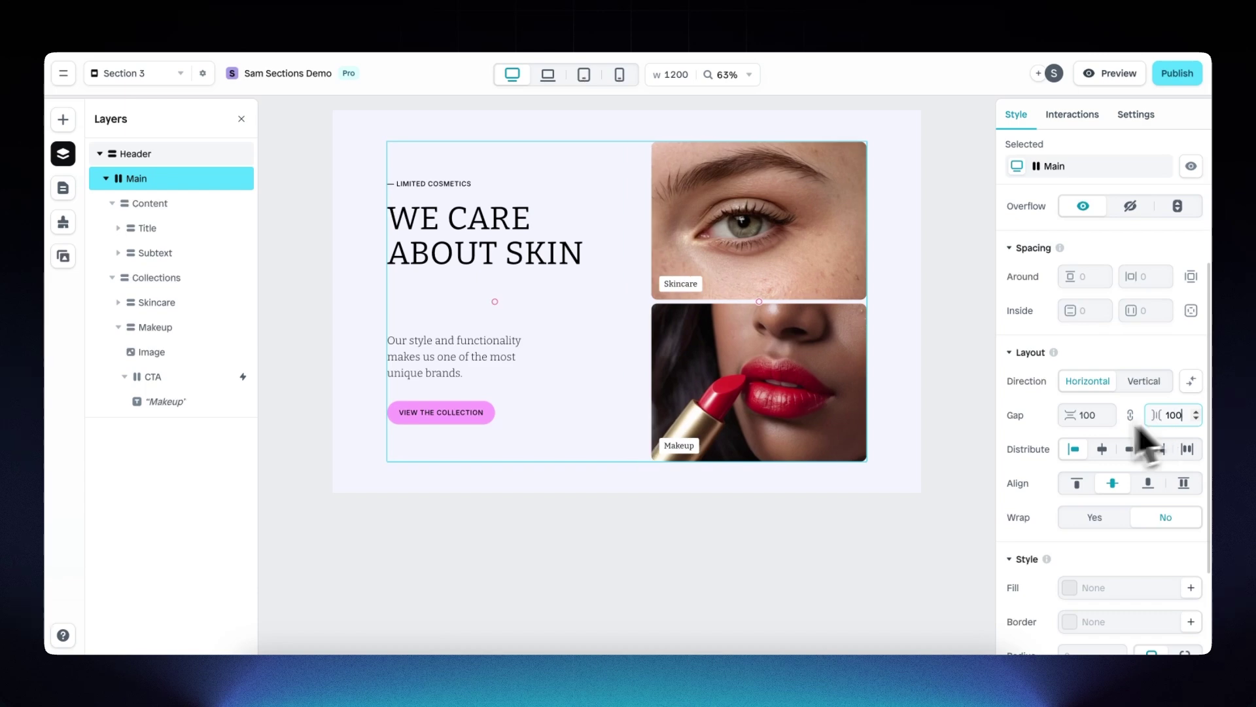
pyautogui.scroll(3, 638, 360)
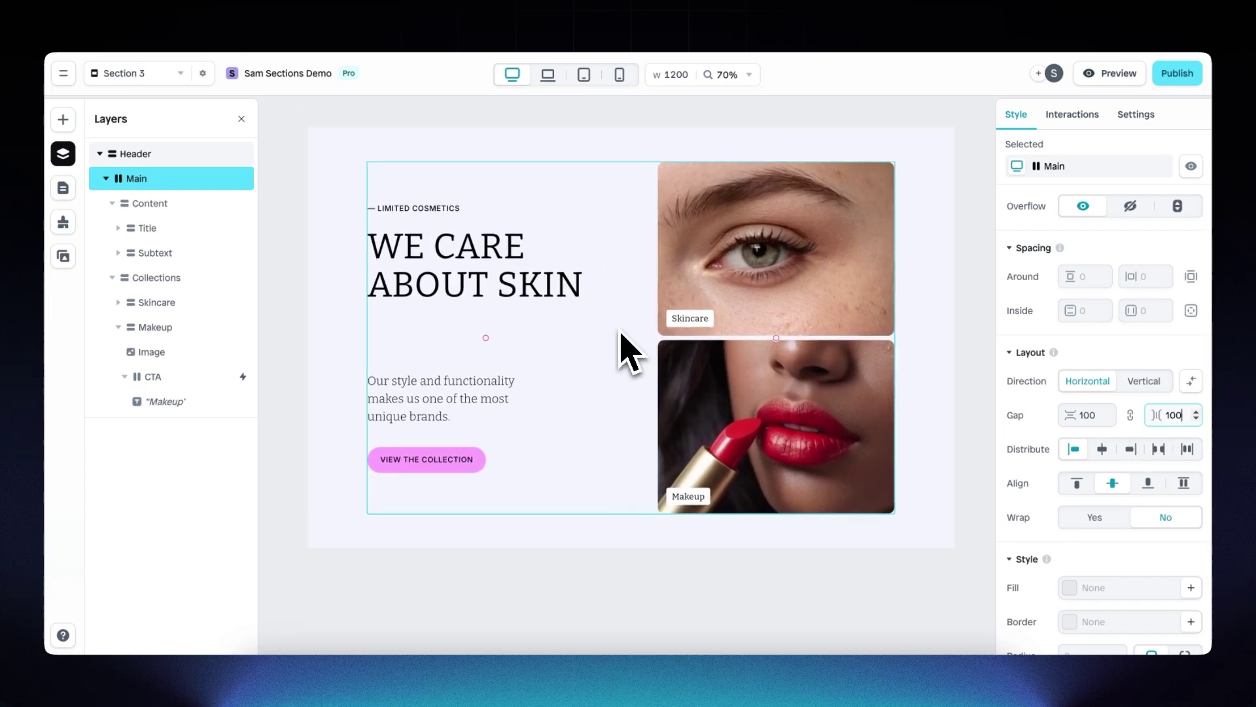
pyautogui.scroll(2, 629, 354)
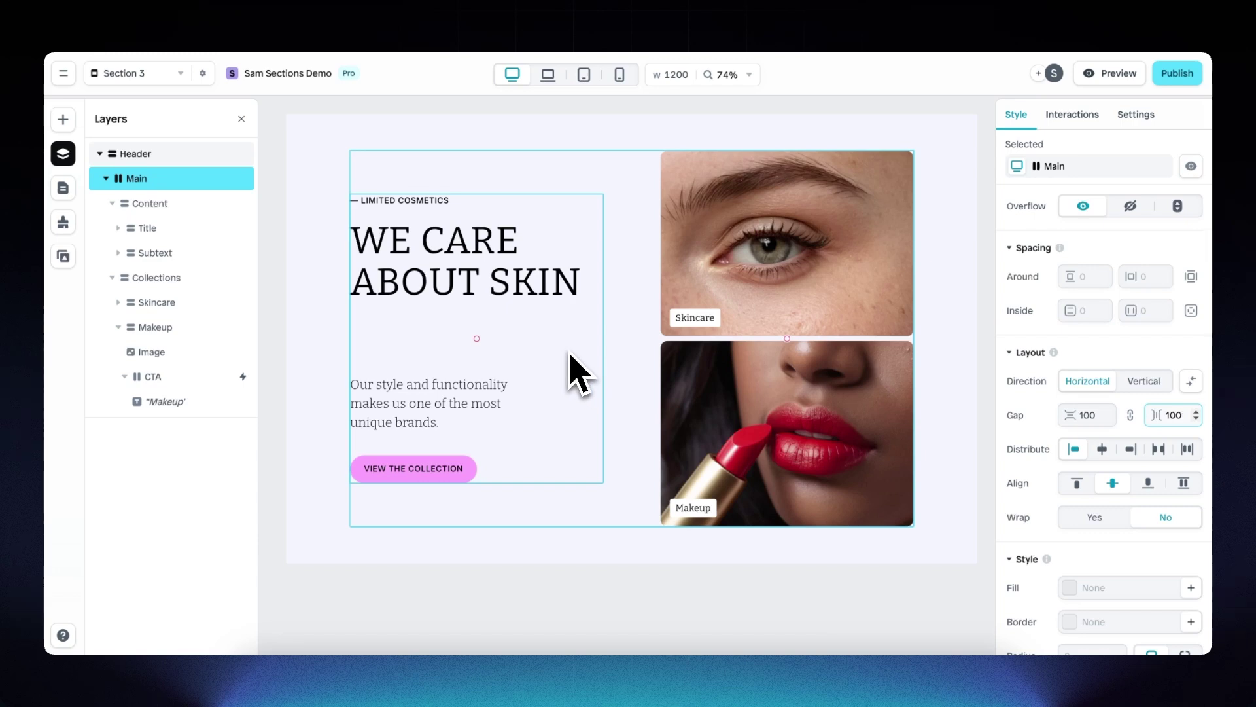
# - On the 1024 px laptop layout, set Main's column gap to 50
pyautogui.click(550, 76)
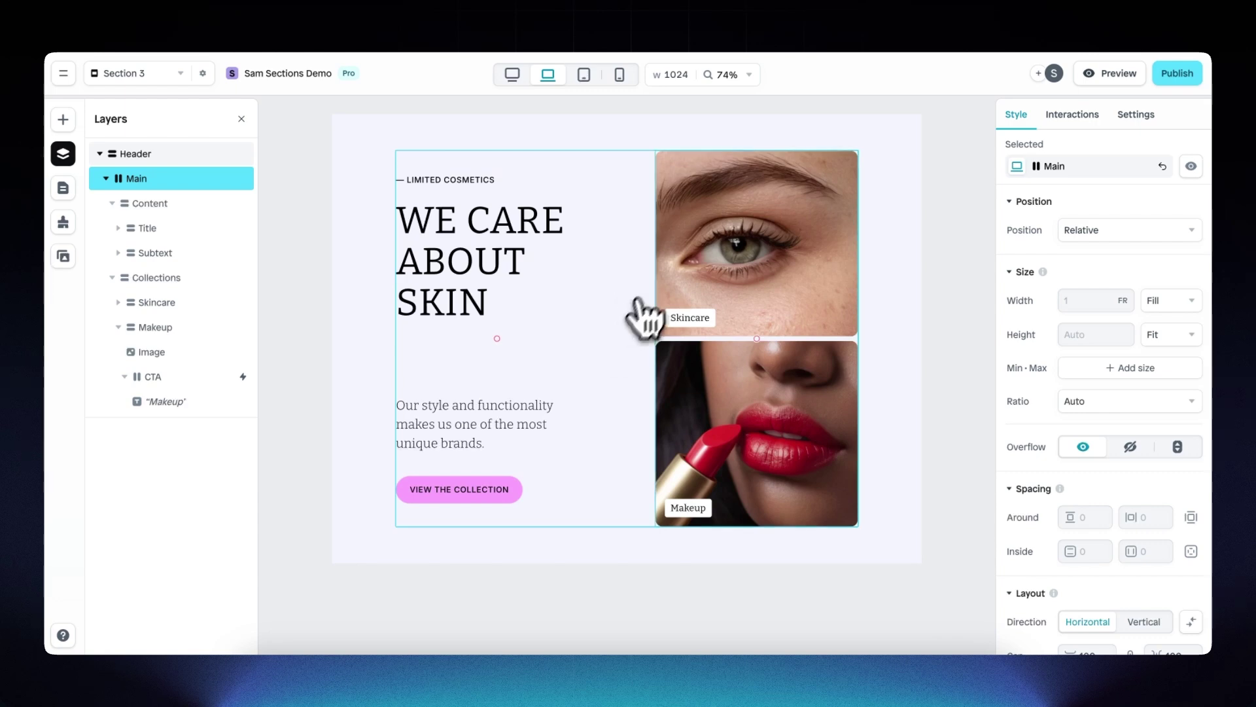
pyautogui.scroll(-4, 1047, 458)
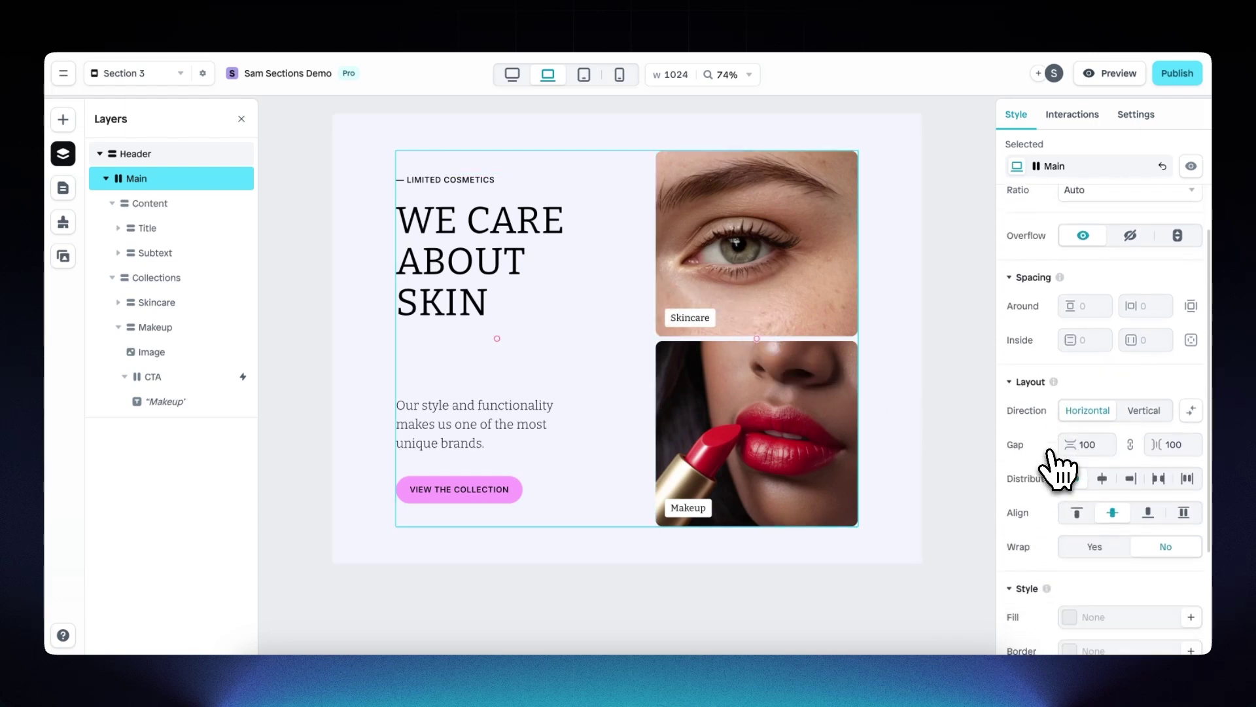
pyautogui.doubleClick(1088, 421)
pyautogui.write('50')
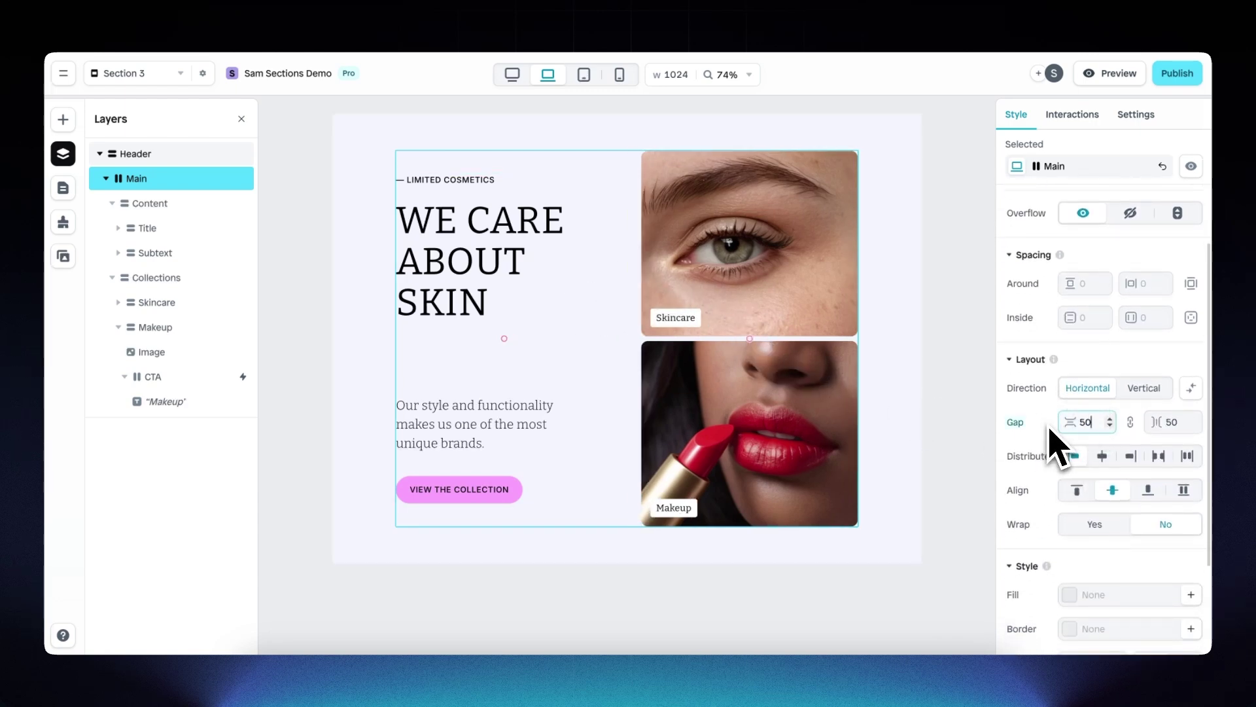
# - Set the WE CARE ABOUT SKIN heading's font size to 55 on the laptop layout
pyautogui.click(505, 288)
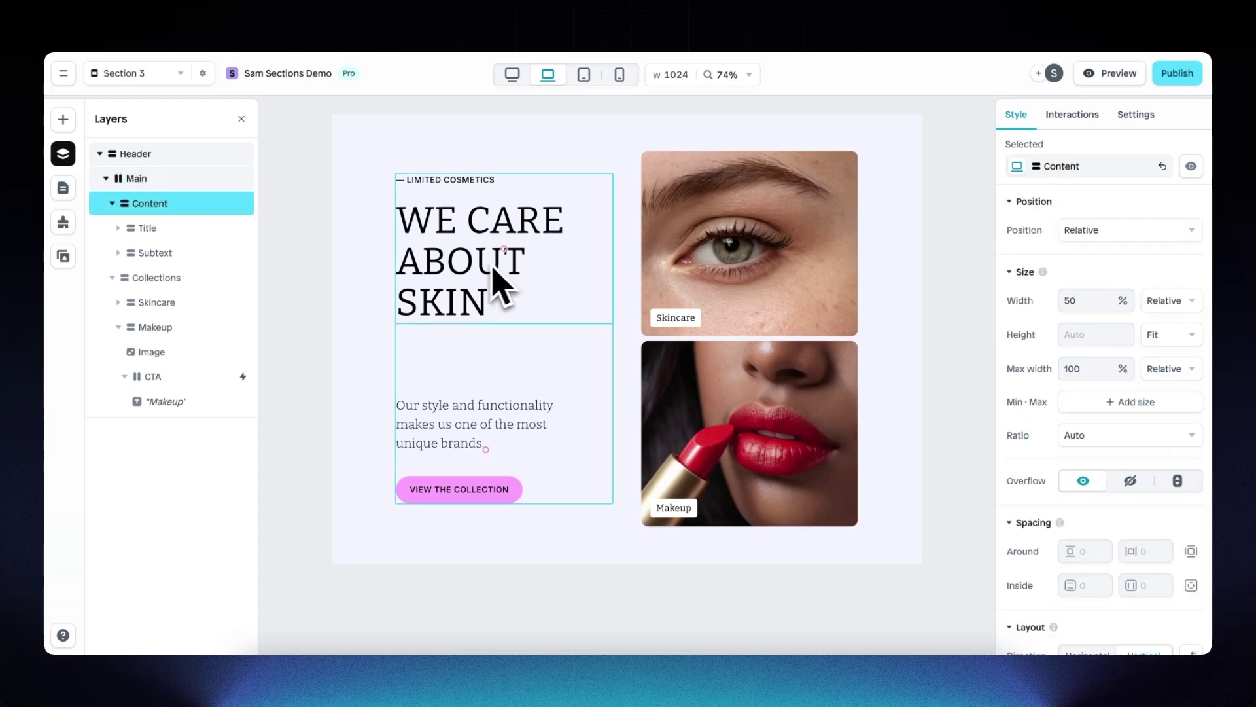
pyautogui.click(487, 265)
pyautogui.click(489, 272)
pyautogui.scroll(-5, 1040, 481)
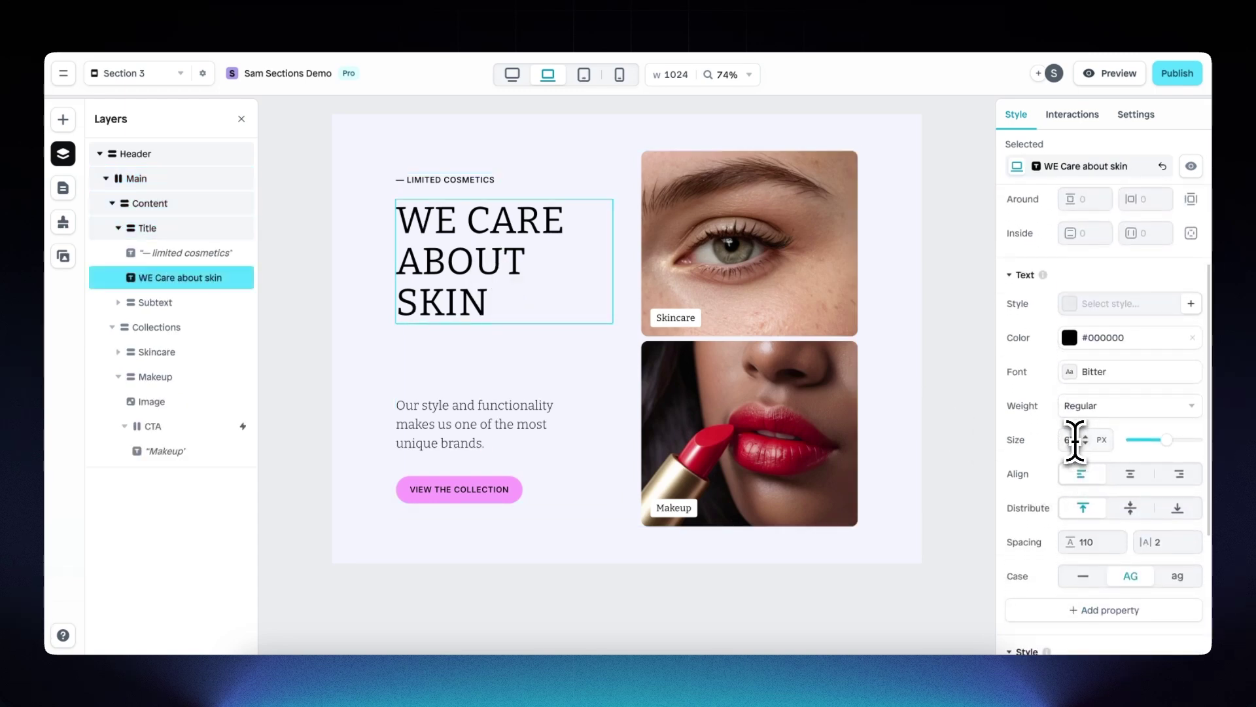
pyautogui.doubleClick(1075, 440)
pyautogui.write('55')
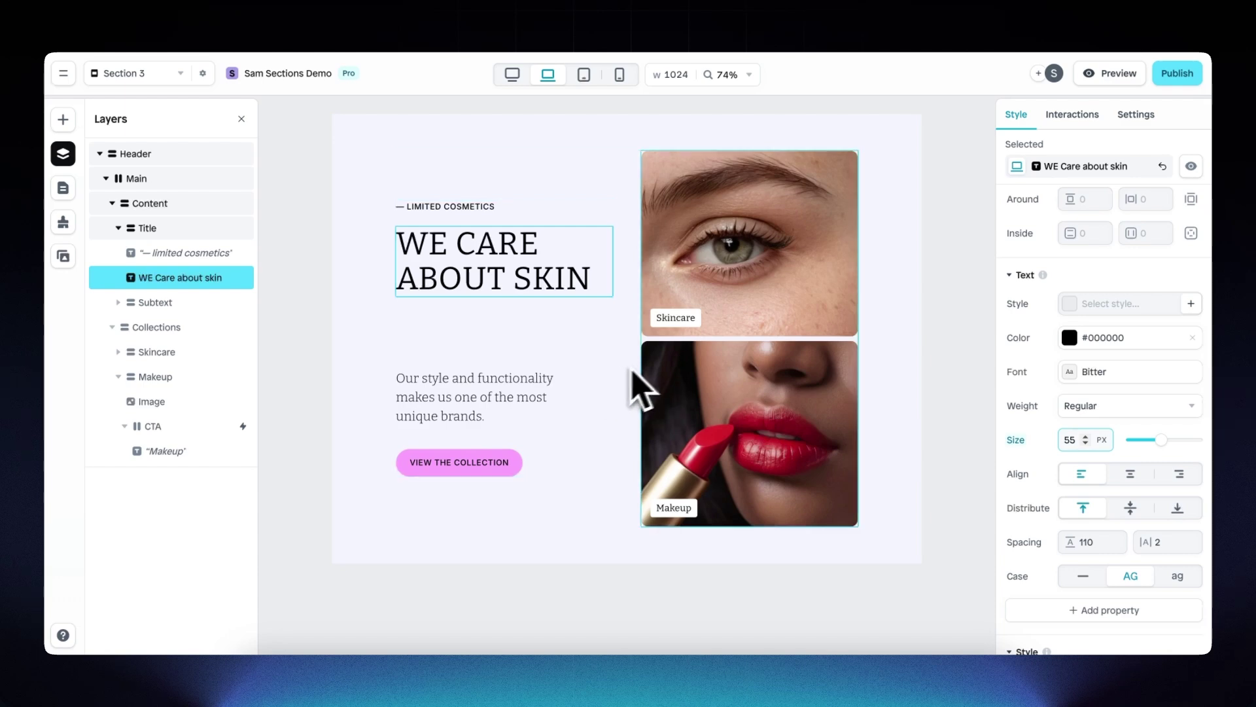
pyautogui.click(638, 380)
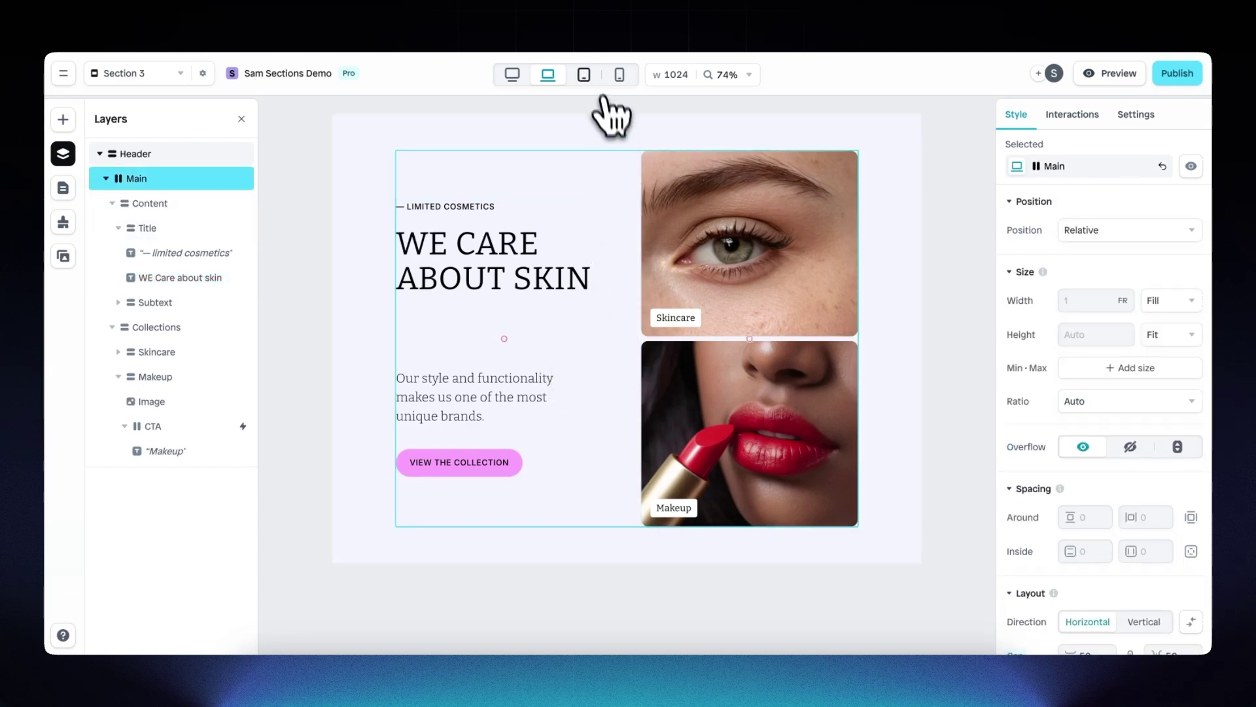
# - On the tablet layout, set Main's layout direction to Vertical
pyautogui.click(585, 75)
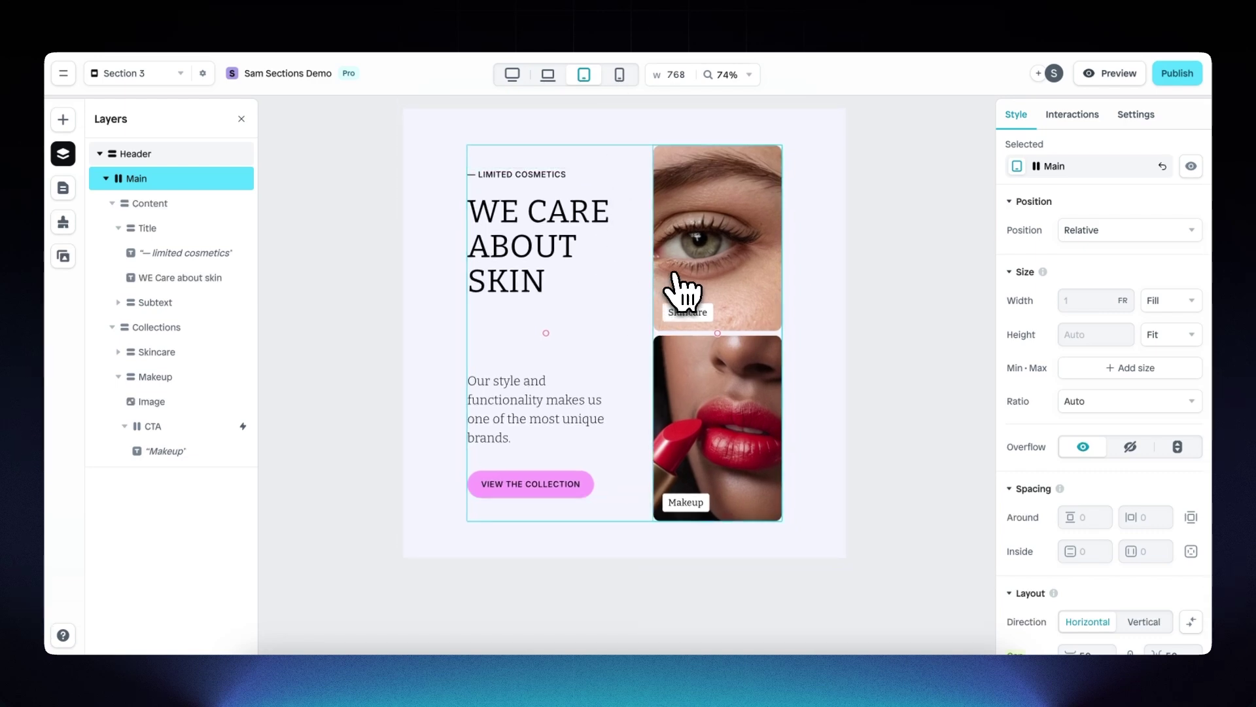
pyautogui.scroll(-1, 1093, 517)
pyautogui.scroll(-2, 1098, 529)
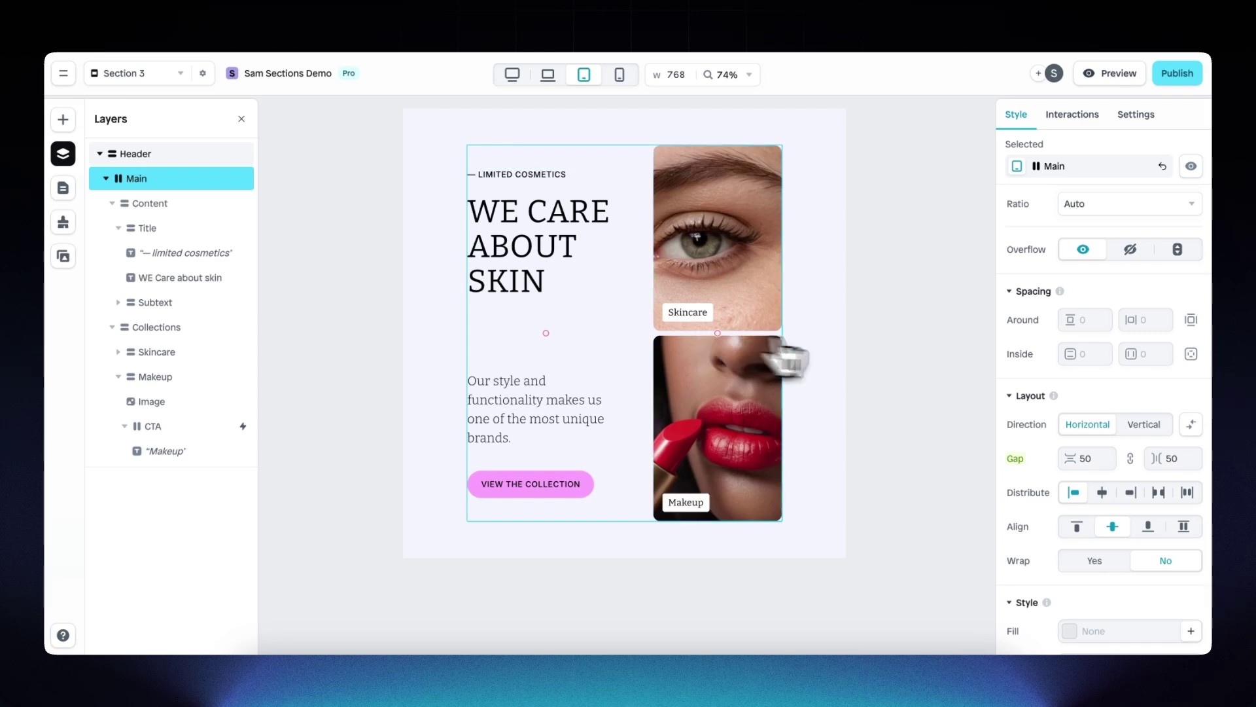
pyautogui.click(1144, 425)
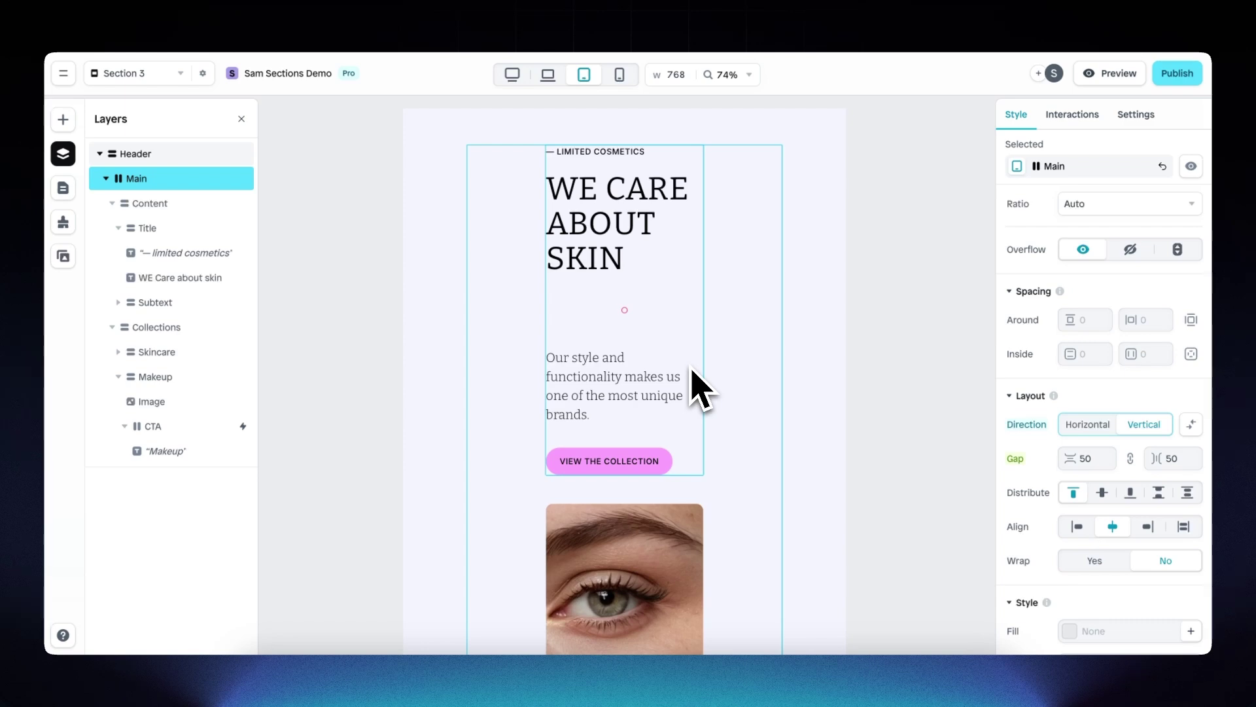
# - Set the Content text block and Collections image block widths to 100%
pyautogui.click(691, 371)
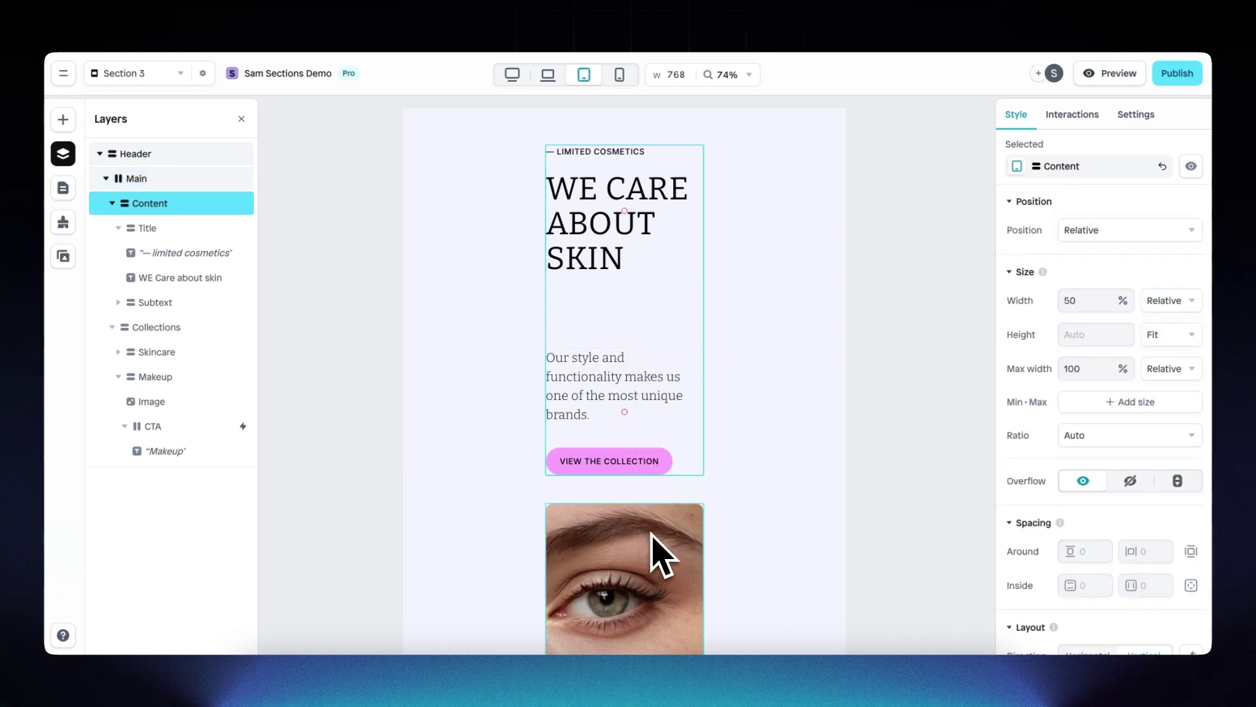
pyautogui.click(1083, 305)
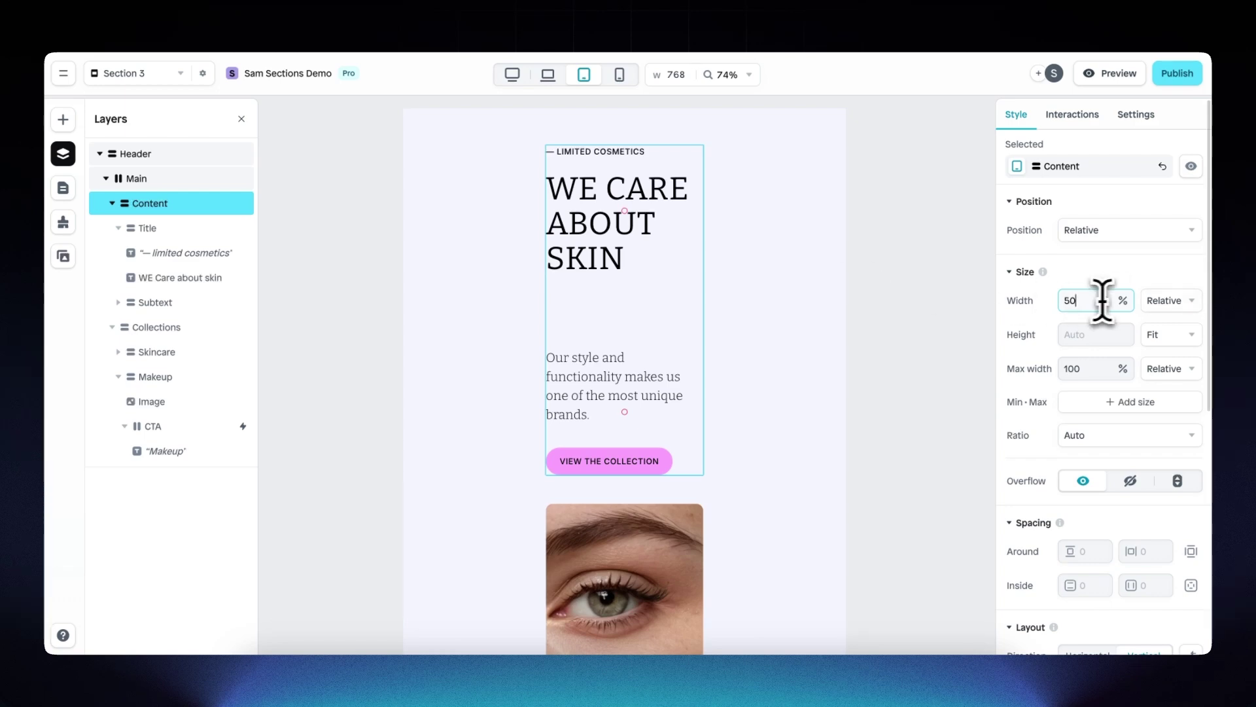
pyautogui.write('100')
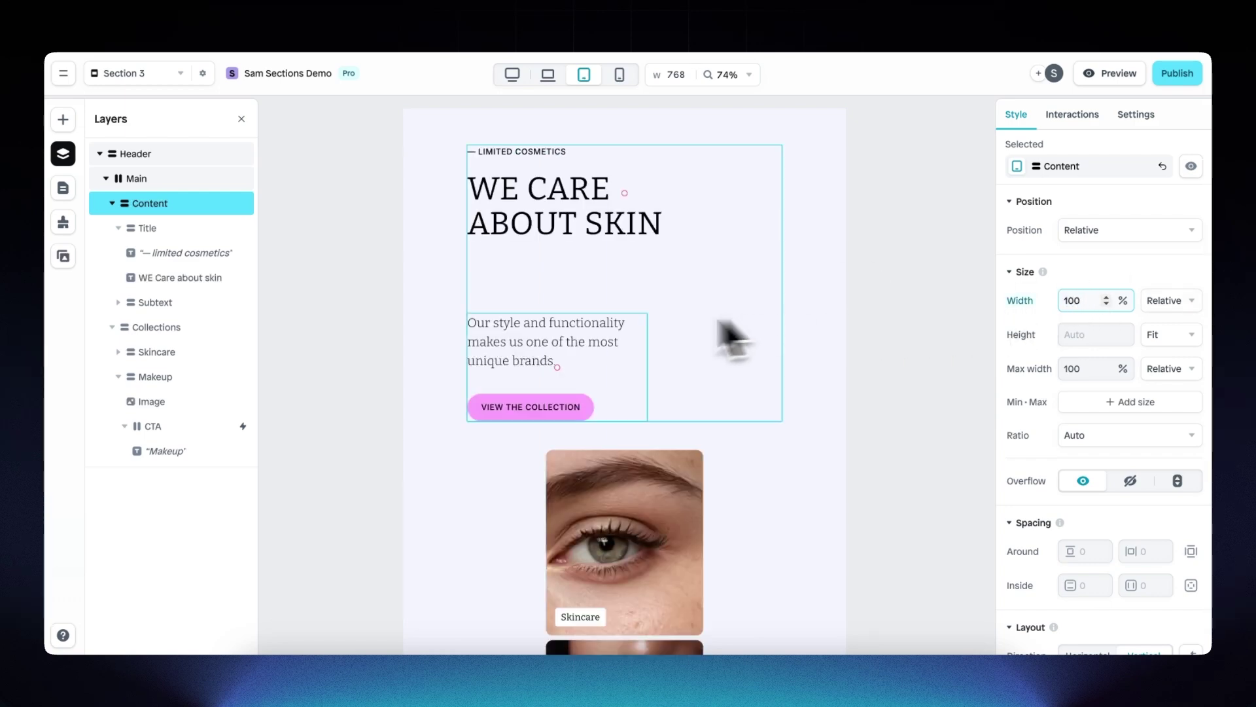
pyautogui.scroll(-4, 651, 360)
pyautogui.click(632, 401)
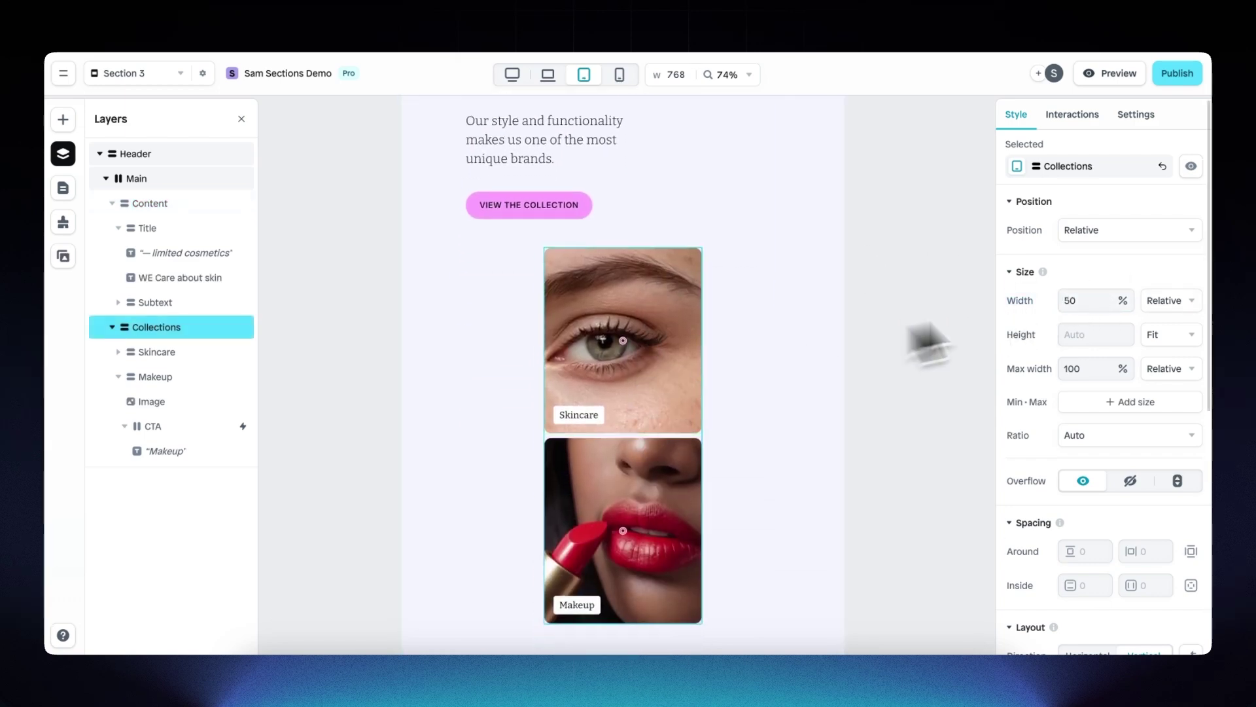
pyautogui.write('100')
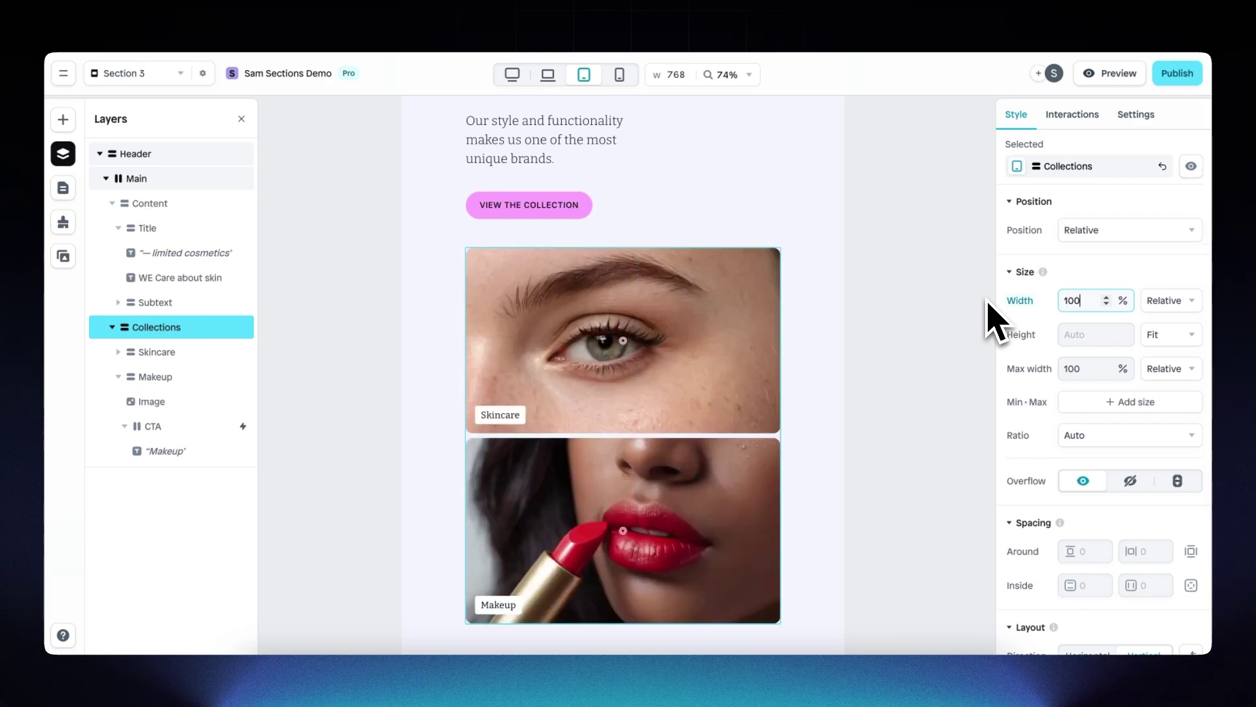
# - Reduce the Content block's gap to 40 on the tablet layout
pyautogui.scroll(4, 716, 303)
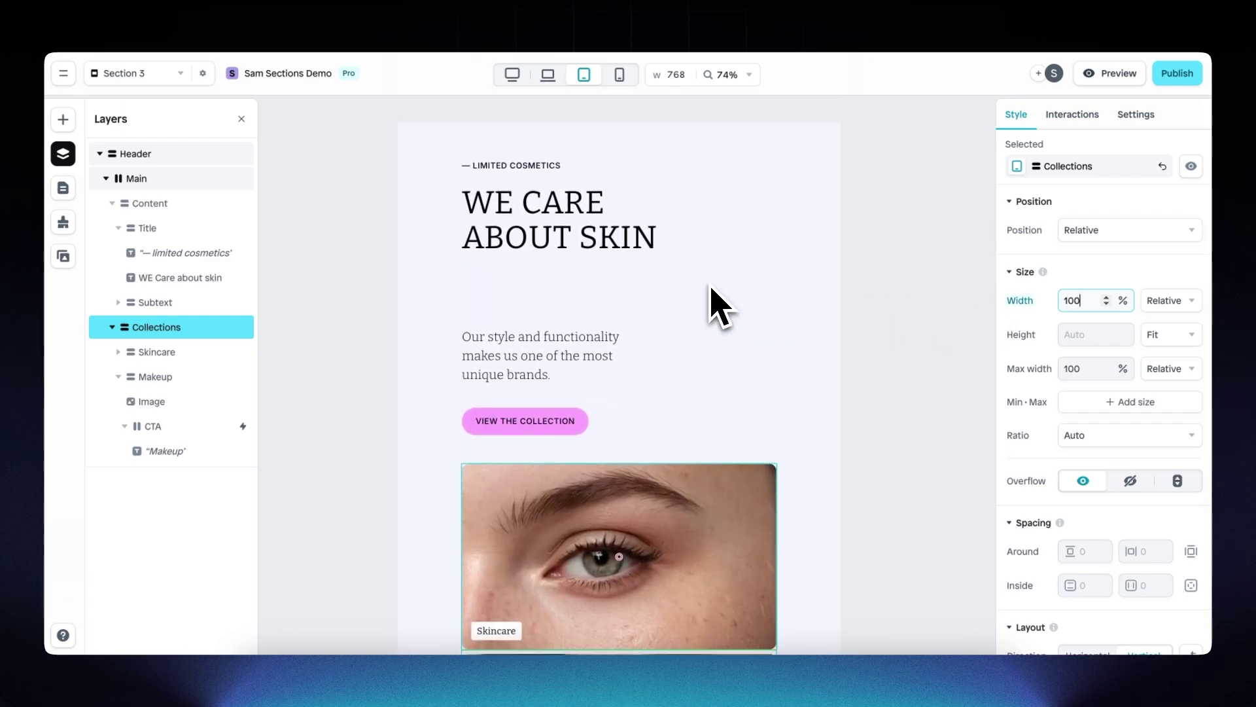
pyautogui.click(684, 304)
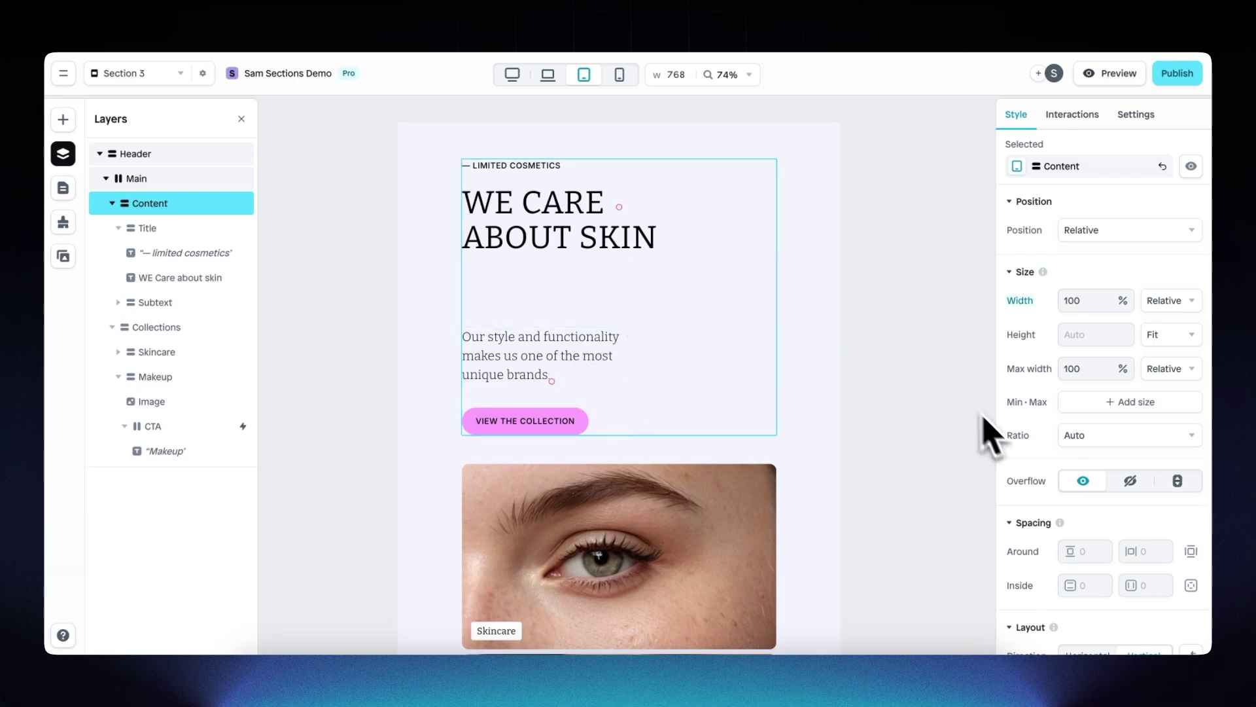
pyautogui.scroll(-1, 1045, 455)
pyautogui.scroll(-3, 1045, 455)
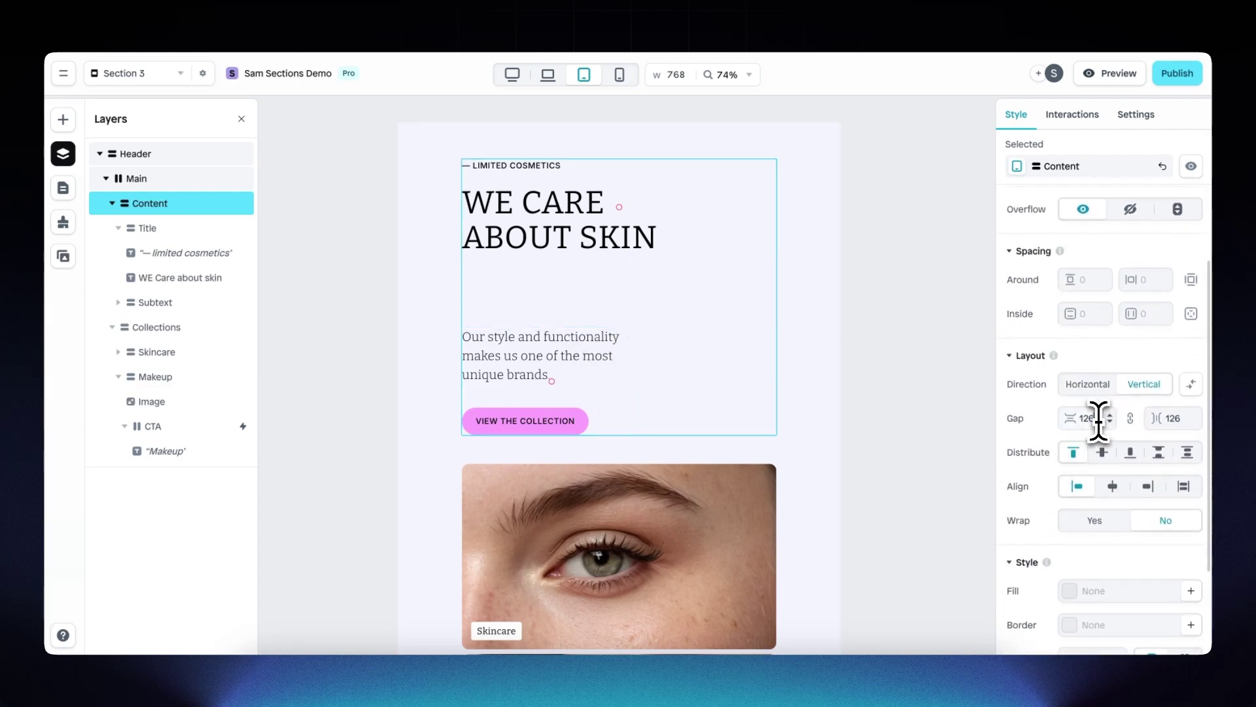
pyautogui.click(1089, 418)
pyautogui.write('40')
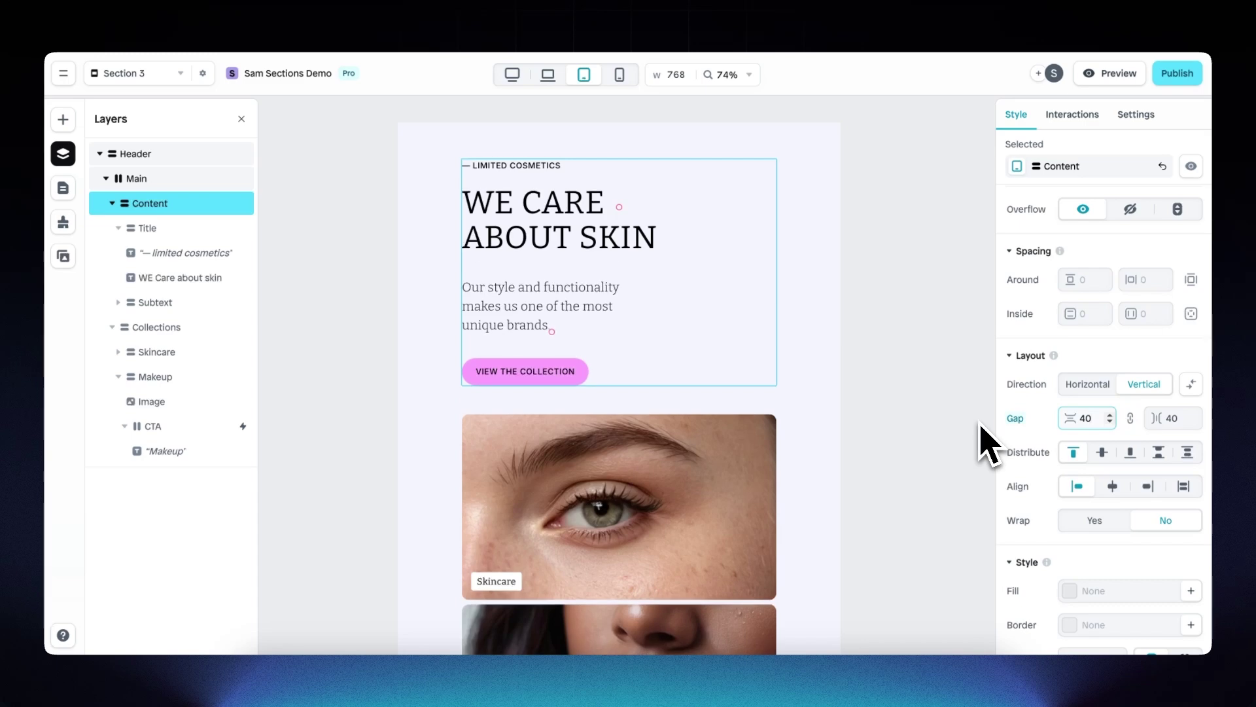
pyautogui.scroll(-3, 608, 393)
pyautogui.scroll(-1, 609, 392)
pyautogui.scroll(2, 609, 392)
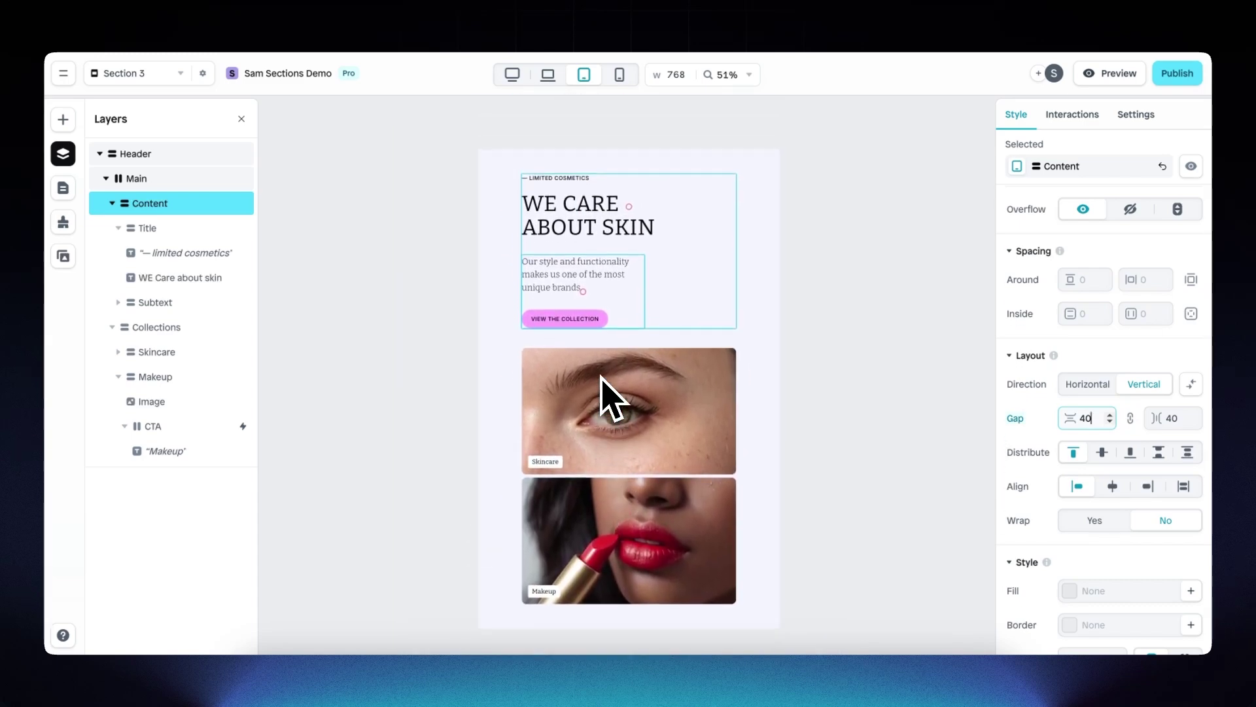
pyautogui.scroll(2, 612, 399)
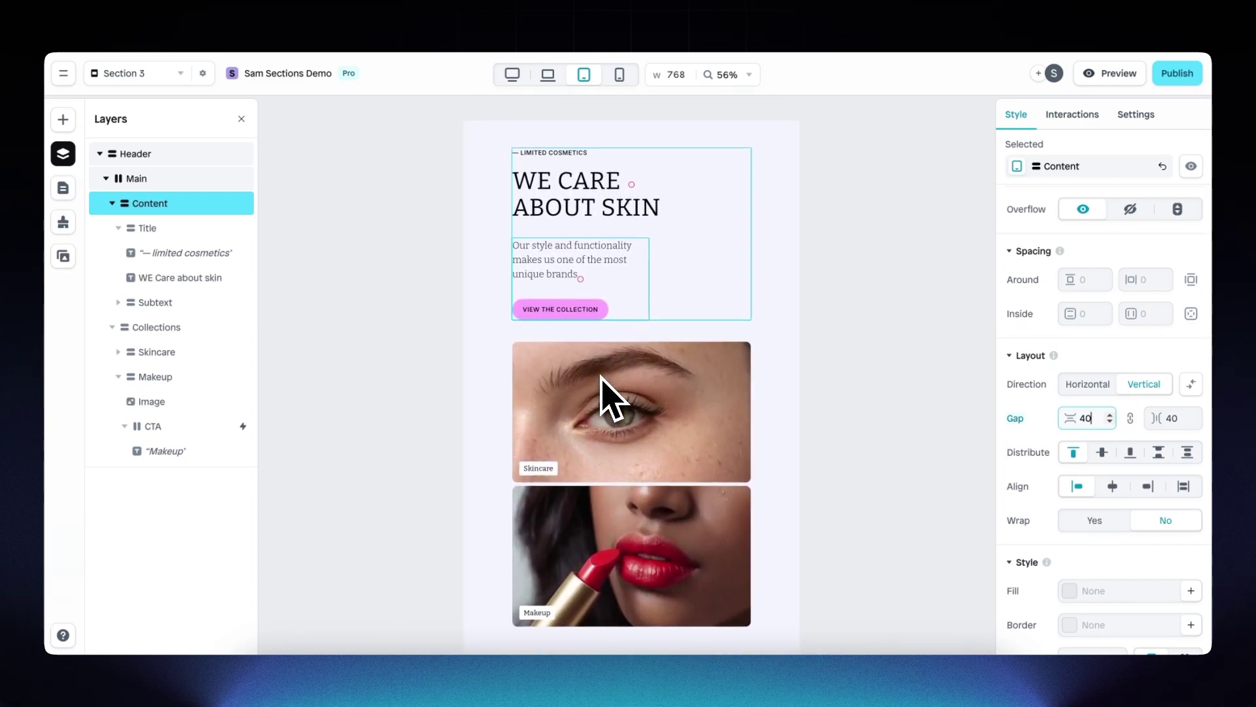
pyautogui.click(687, 204)
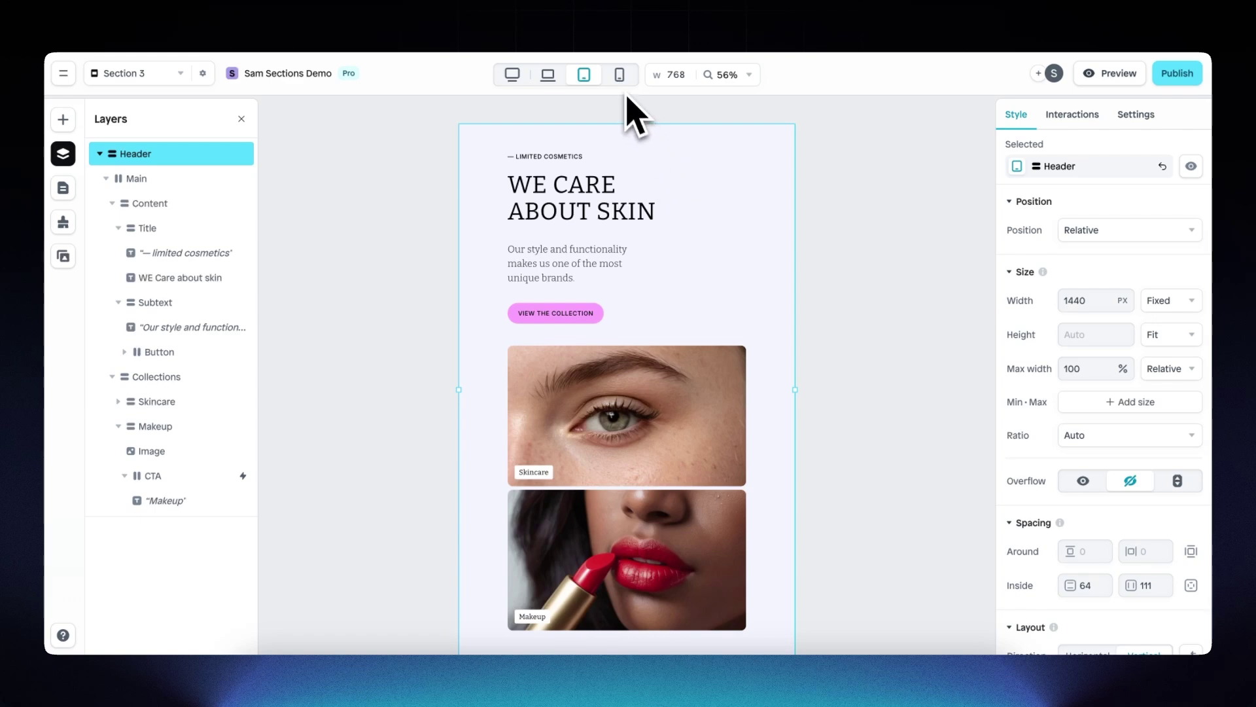
# - On the mobile layout, set the Header's vertical inner padding to 40
pyautogui.click(620, 75)
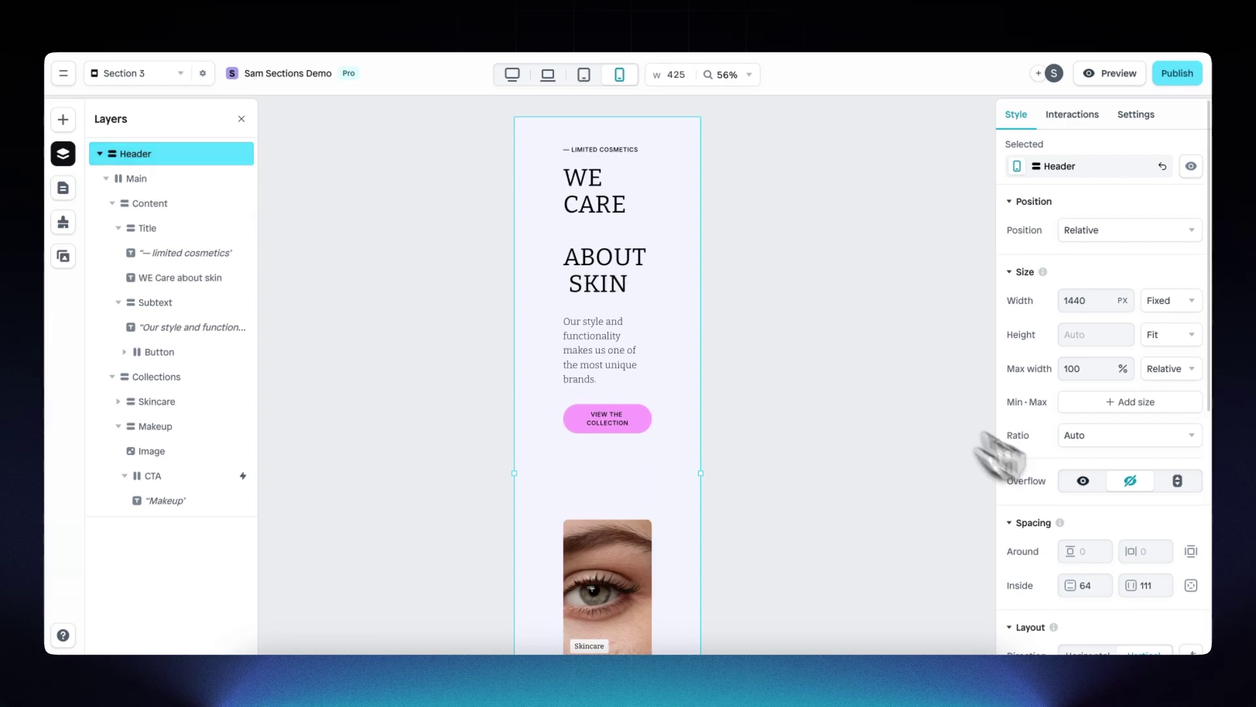
pyautogui.scroll(-2, 1047, 510)
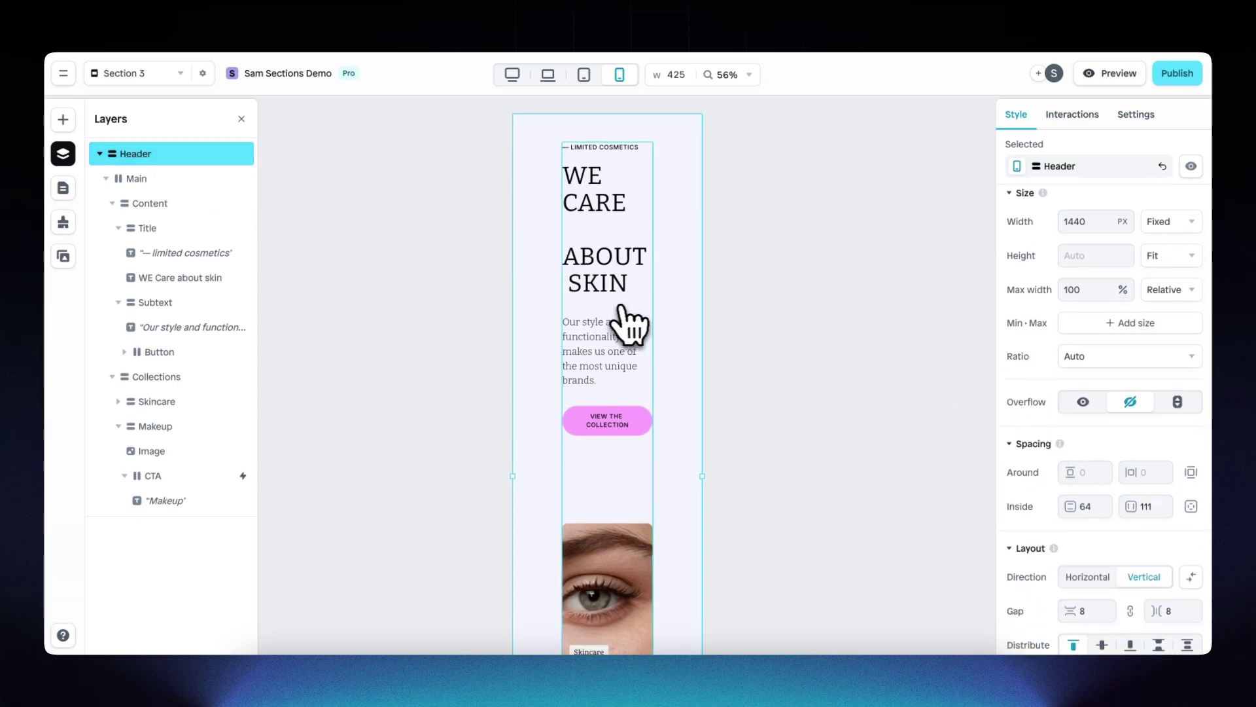
pyautogui.scroll(3, 631, 334)
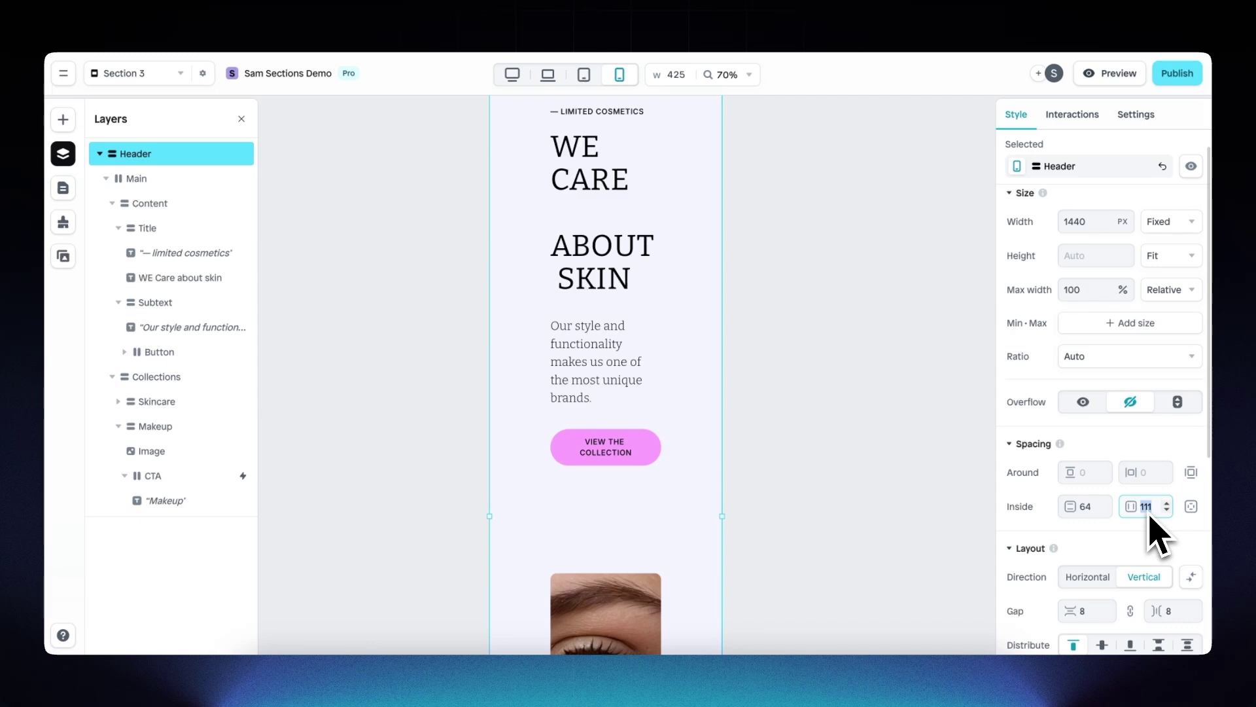
pyautogui.write('40')
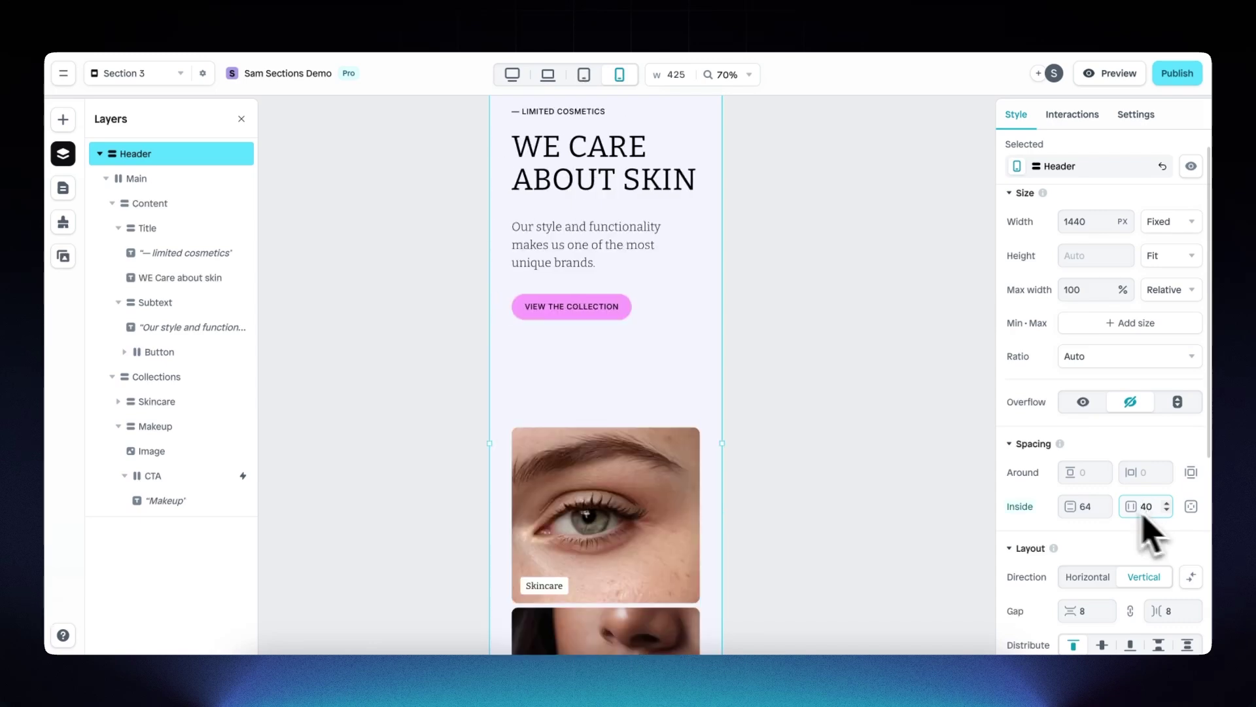
pyautogui.click(1081, 506)
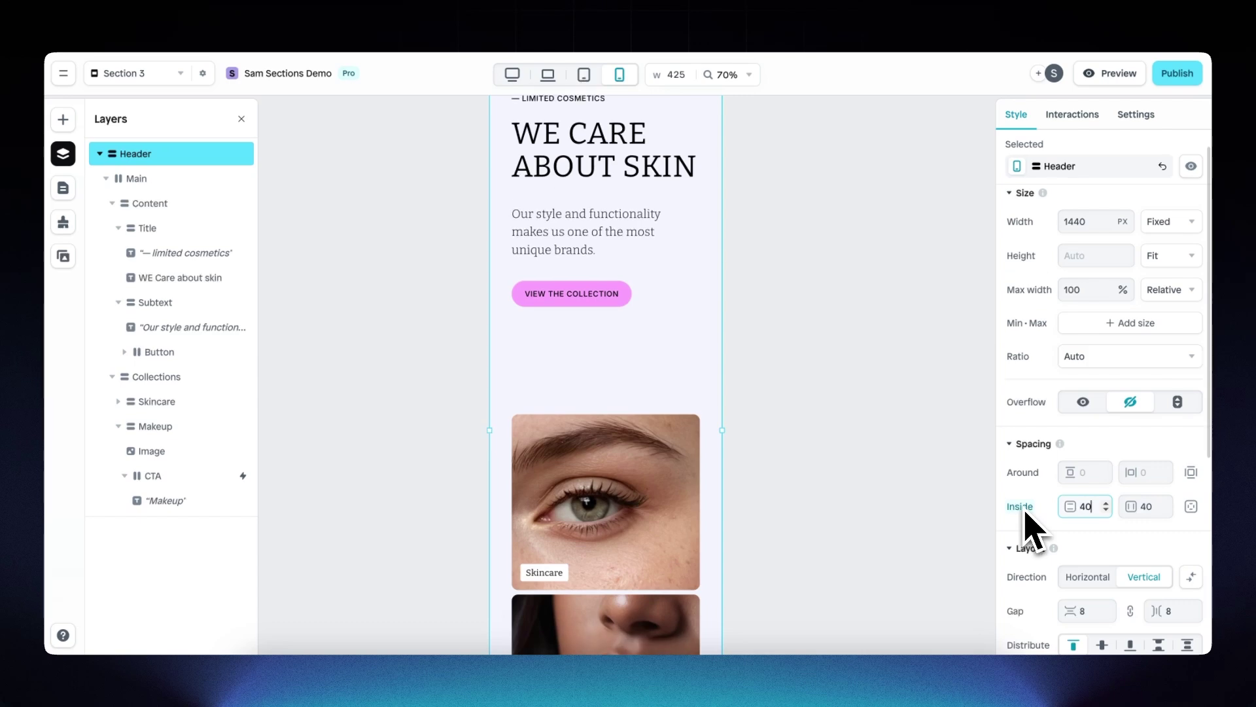
pyautogui.write('40')
# - Set the mobile heading font size to 40 and the subtext size to 18
pyautogui.click(655, 256)
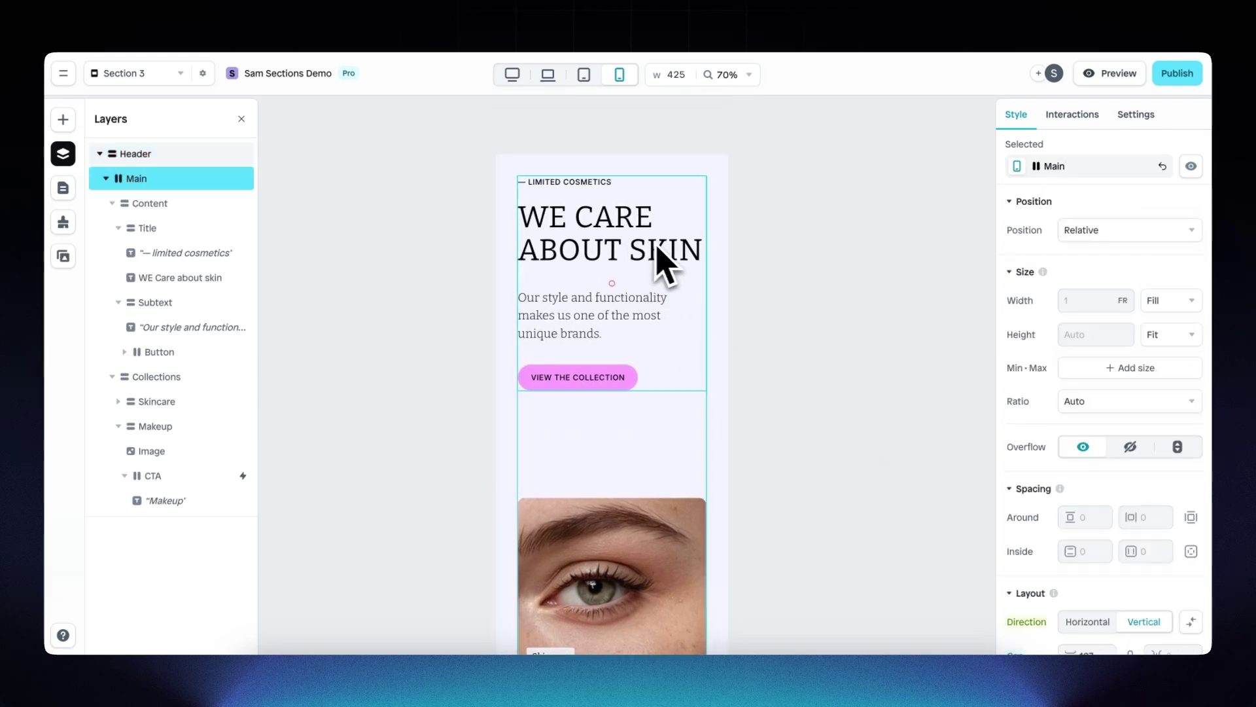
pyautogui.click(668, 256)
pyautogui.click(661, 251)
pyautogui.click(657, 247)
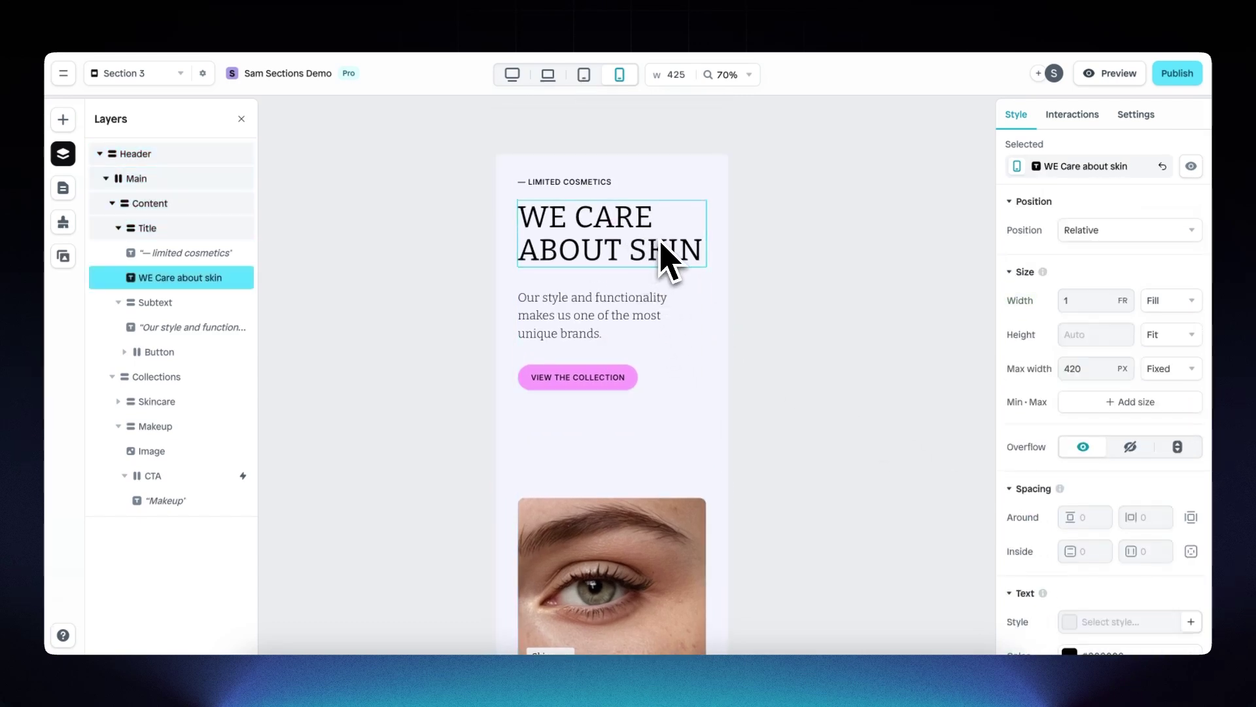
pyautogui.scroll(-5, 1088, 500)
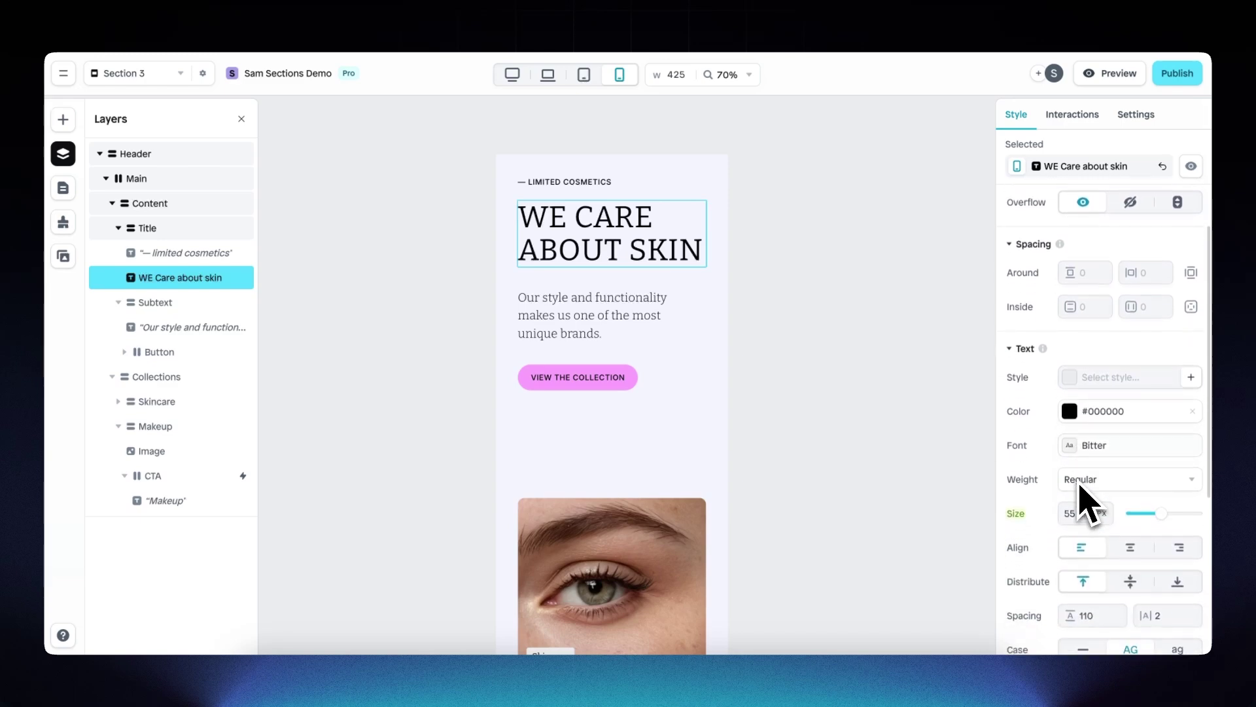
pyautogui.click(1073, 423)
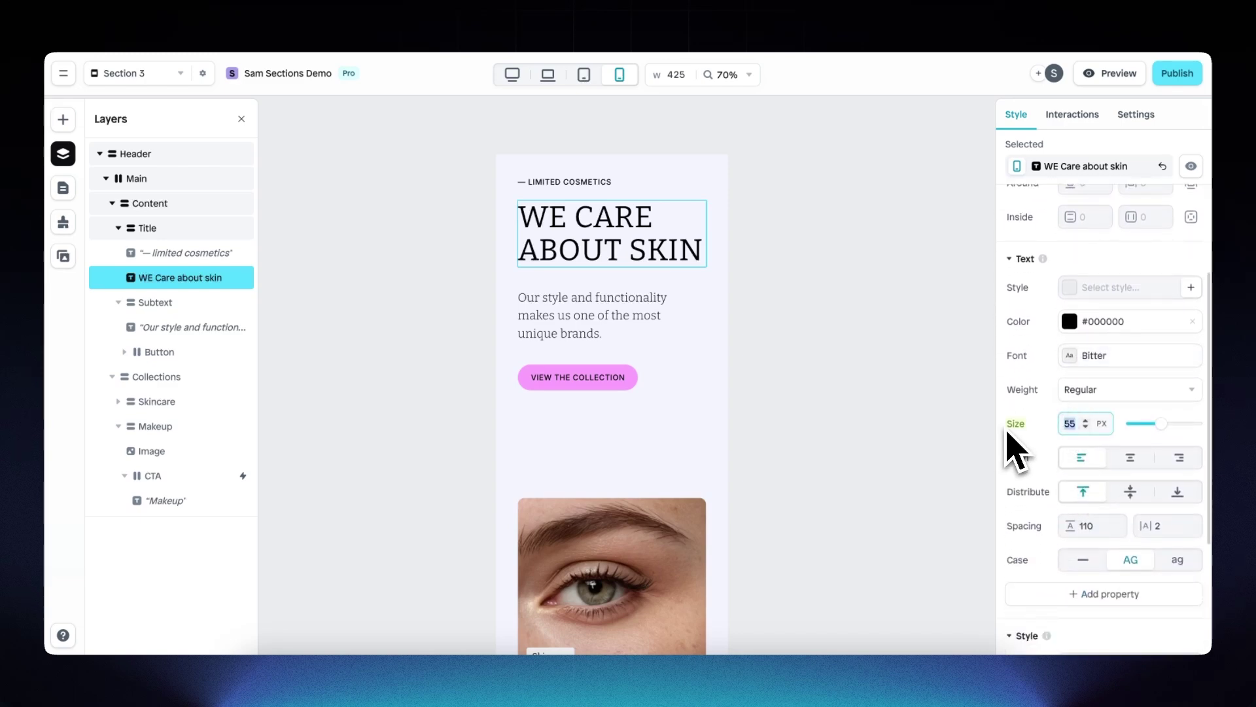
pyautogui.write('40')
pyautogui.click(622, 304)
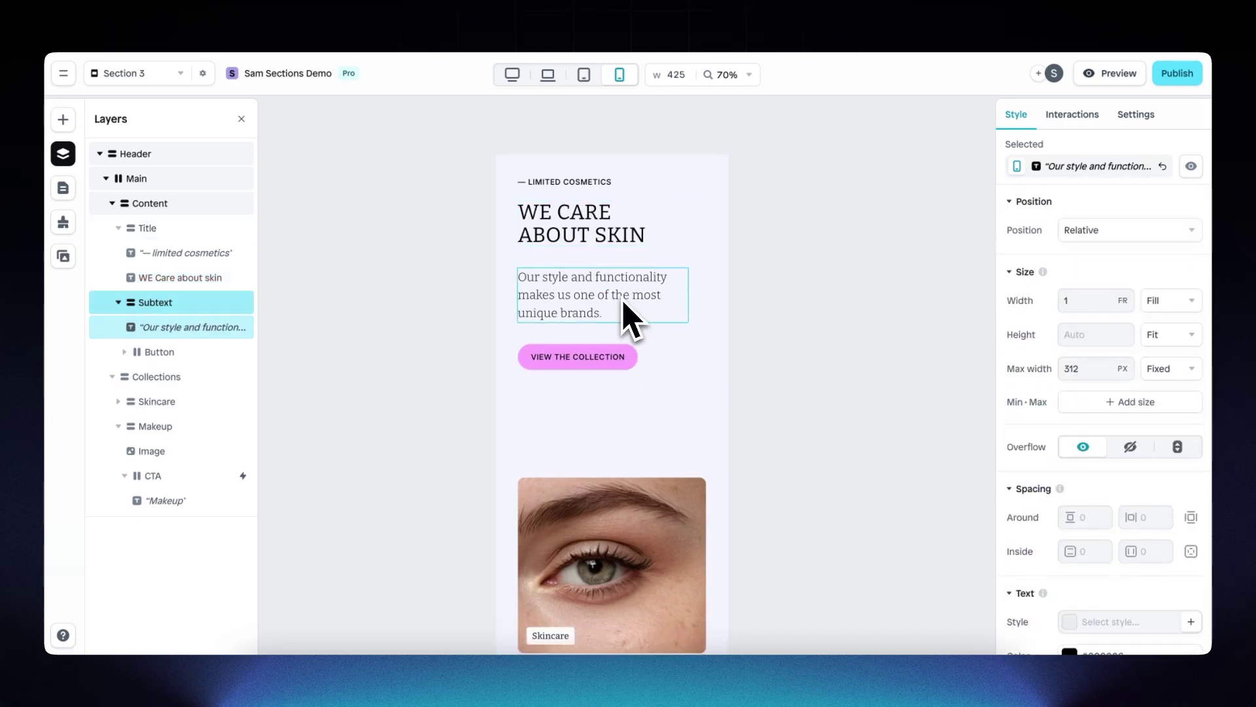
pyautogui.scroll(-3, 1060, 507)
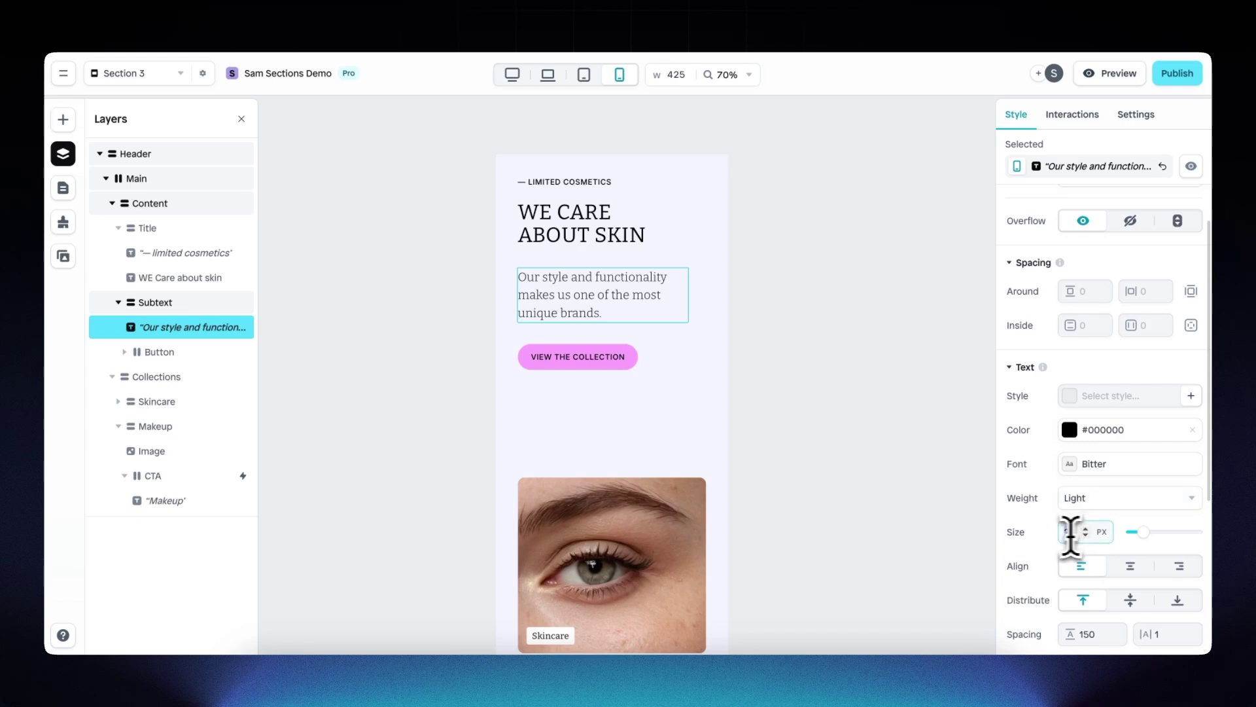
pyautogui.write('18')
# - Set Main's gap to 40 on the mobile layout
pyautogui.click(664, 406)
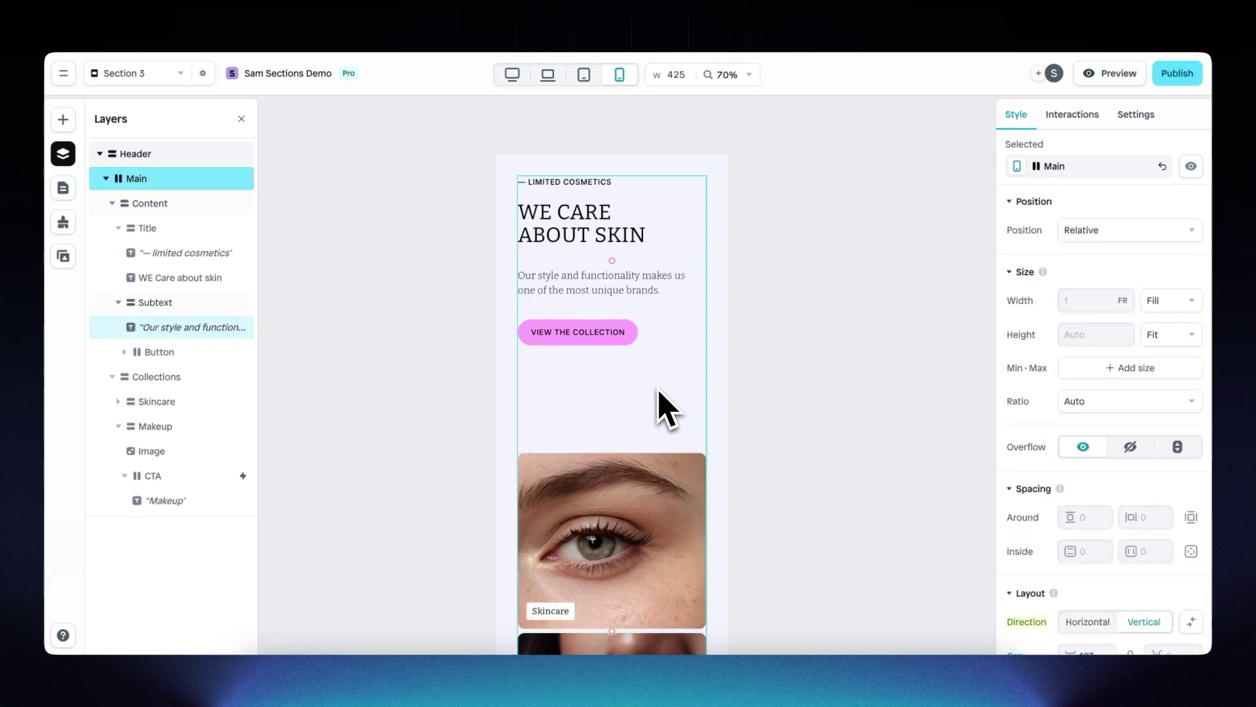
pyautogui.click(667, 321)
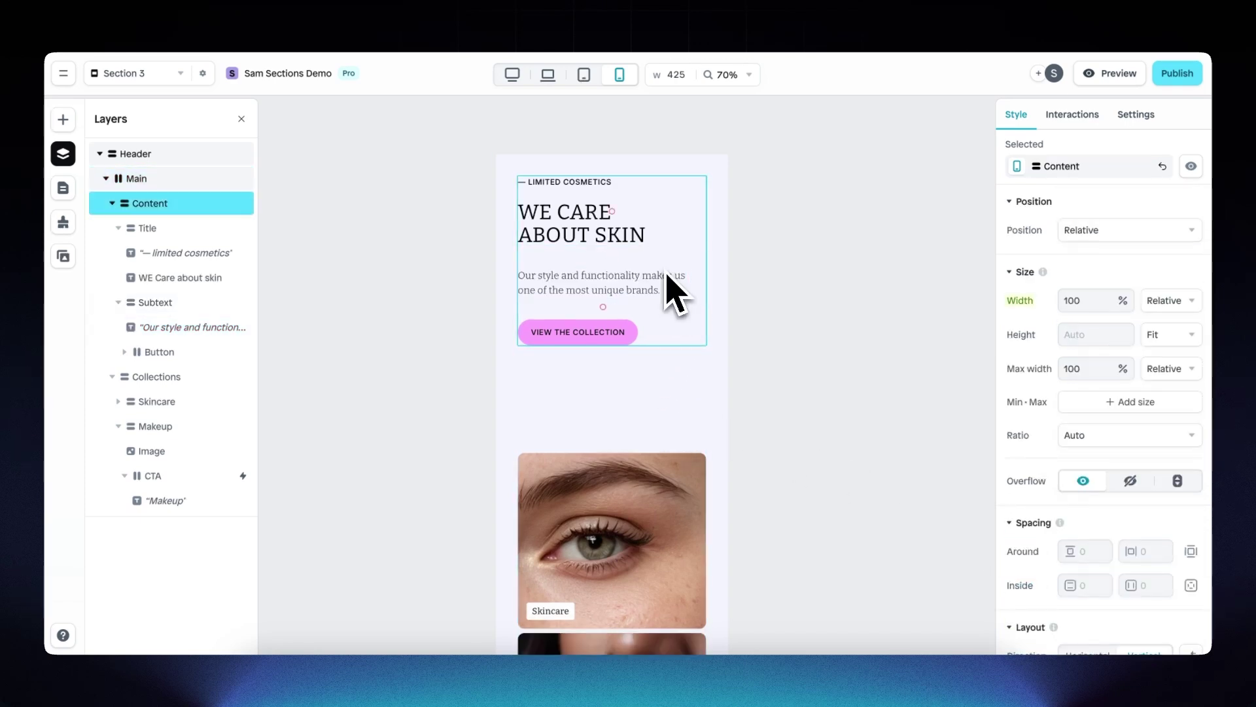
pyautogui.click(671, 508)
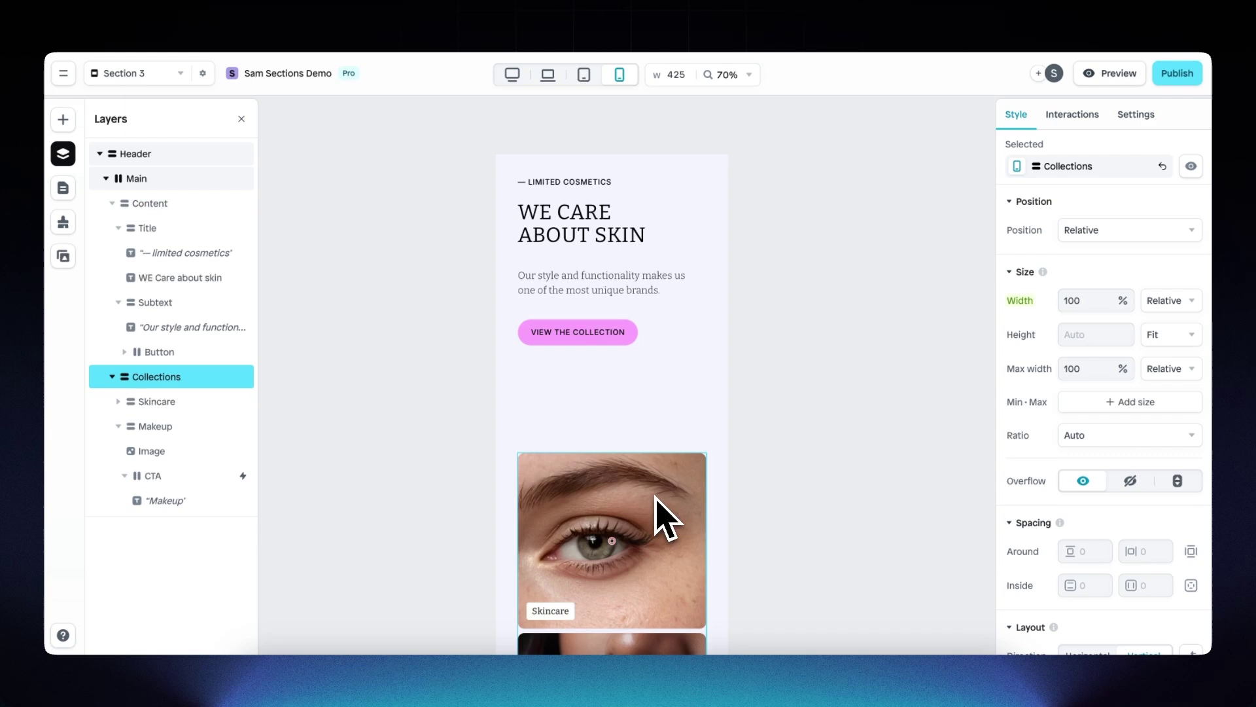
pyautogui.click(653, 425)
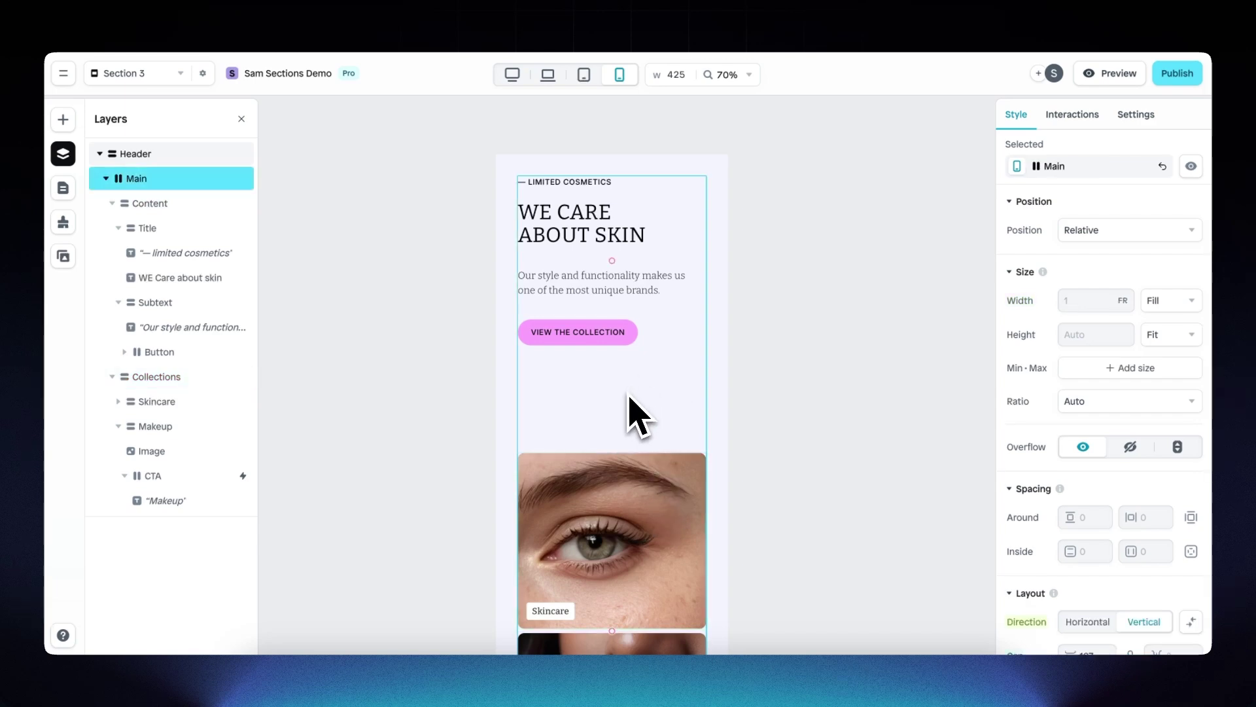
pyautogui.scroll(-5, 1060, 482)
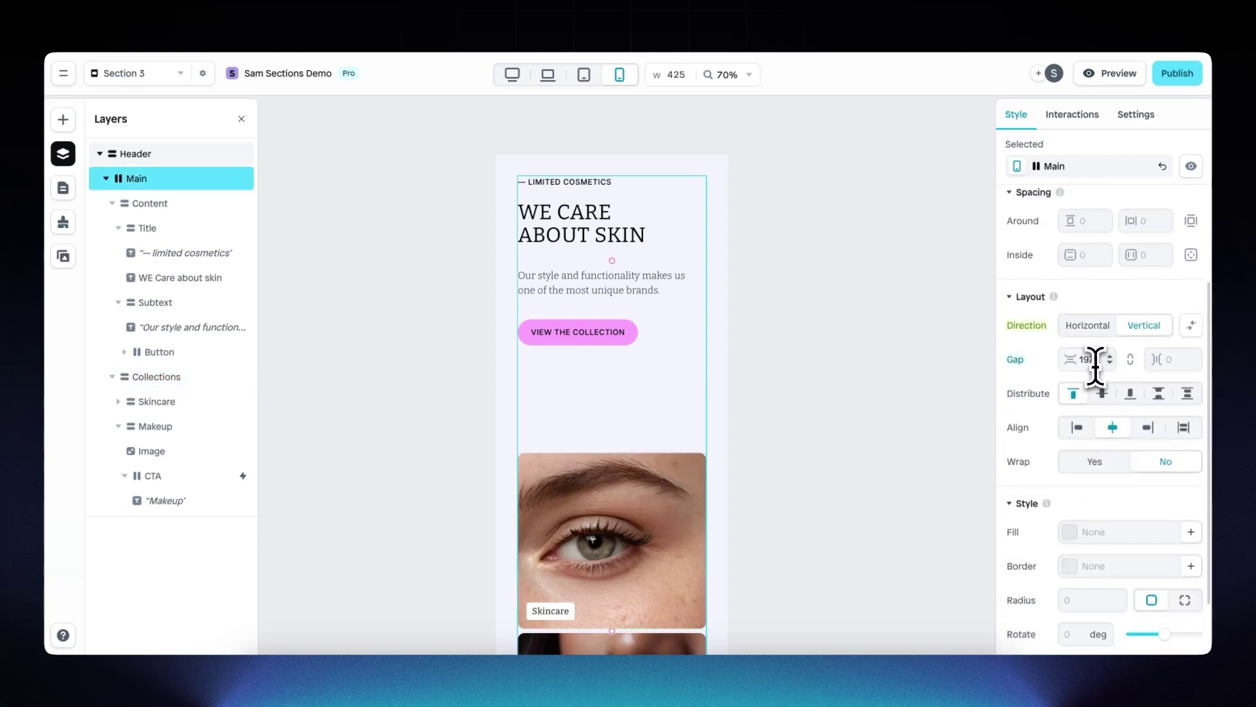
pyautogui.write('40')
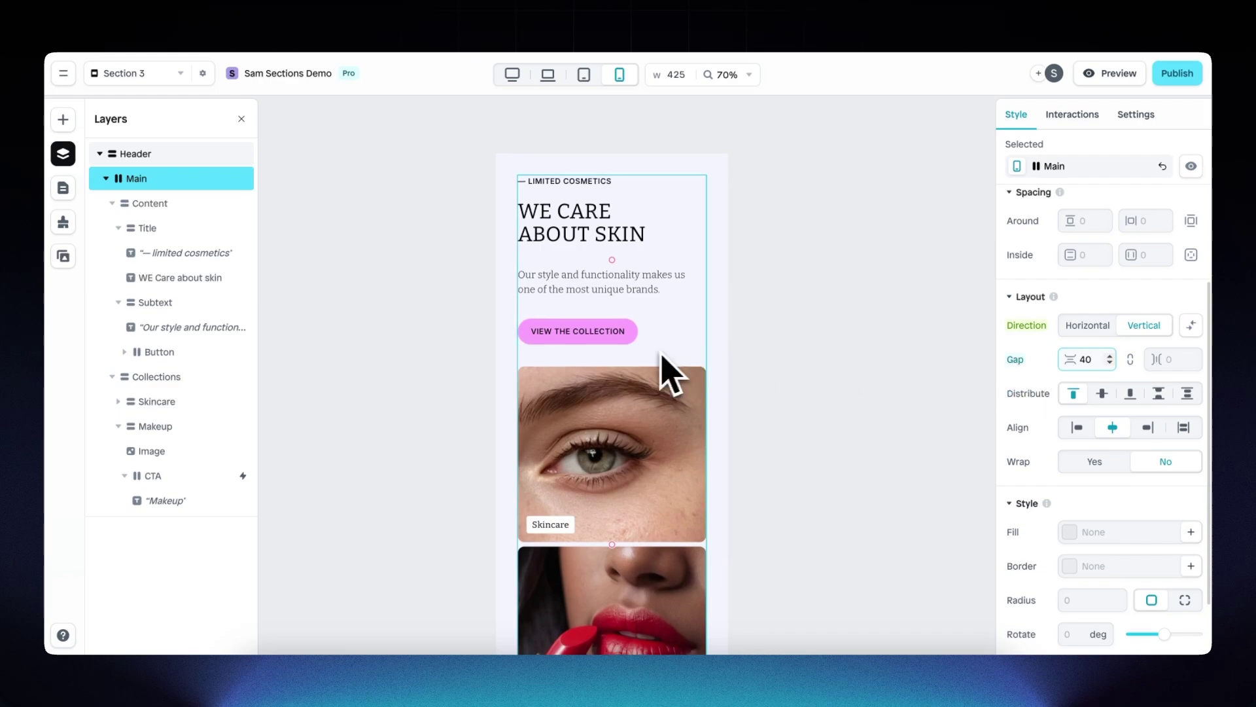
pyautogui.scroll(-2, 661, 369)
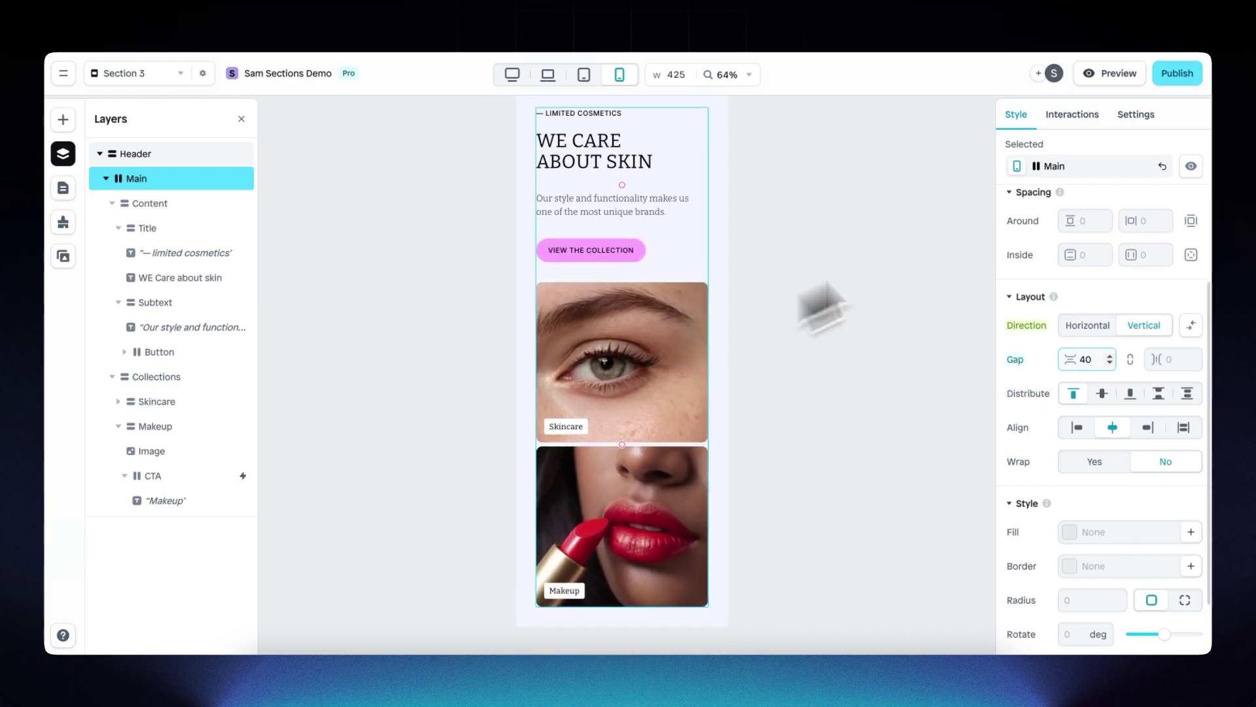
# - Preview the hero at mobile, tablet, laptop and desktop widths, resizing the viewport
pyautogui.click(1110, 73)
pyautogui.scroll(-5, 707, 331)
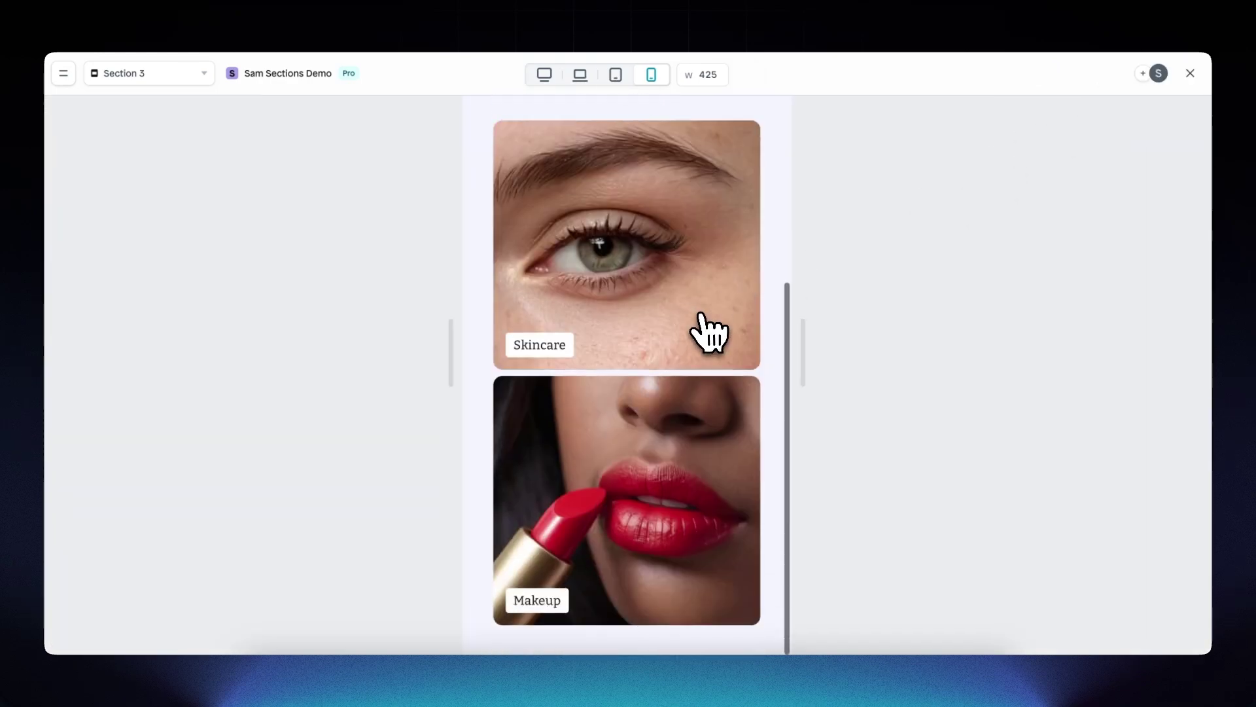
pyautogui.scroll(5, 707, 320)
pyautogui.click(621, 69)
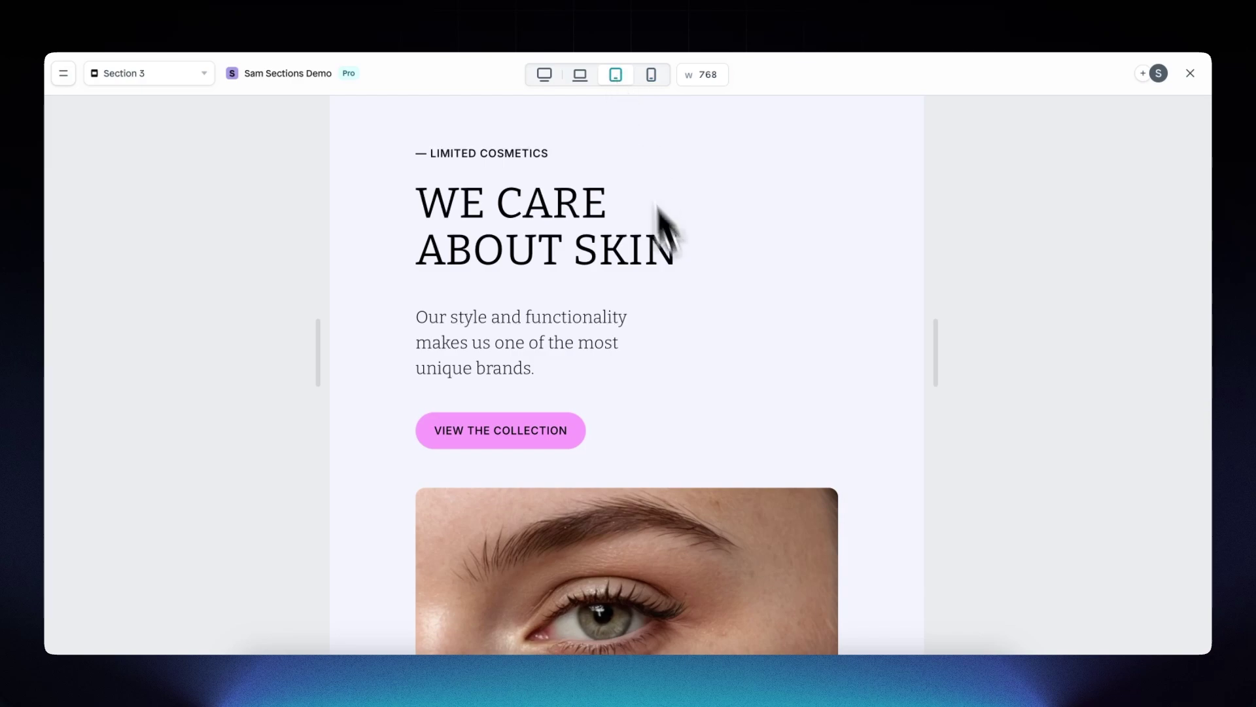
pyautogui.scroll(-6, 687, 309)
pyautogui.scroll(6, 687, 301)
pyautogui.click(580, 74)
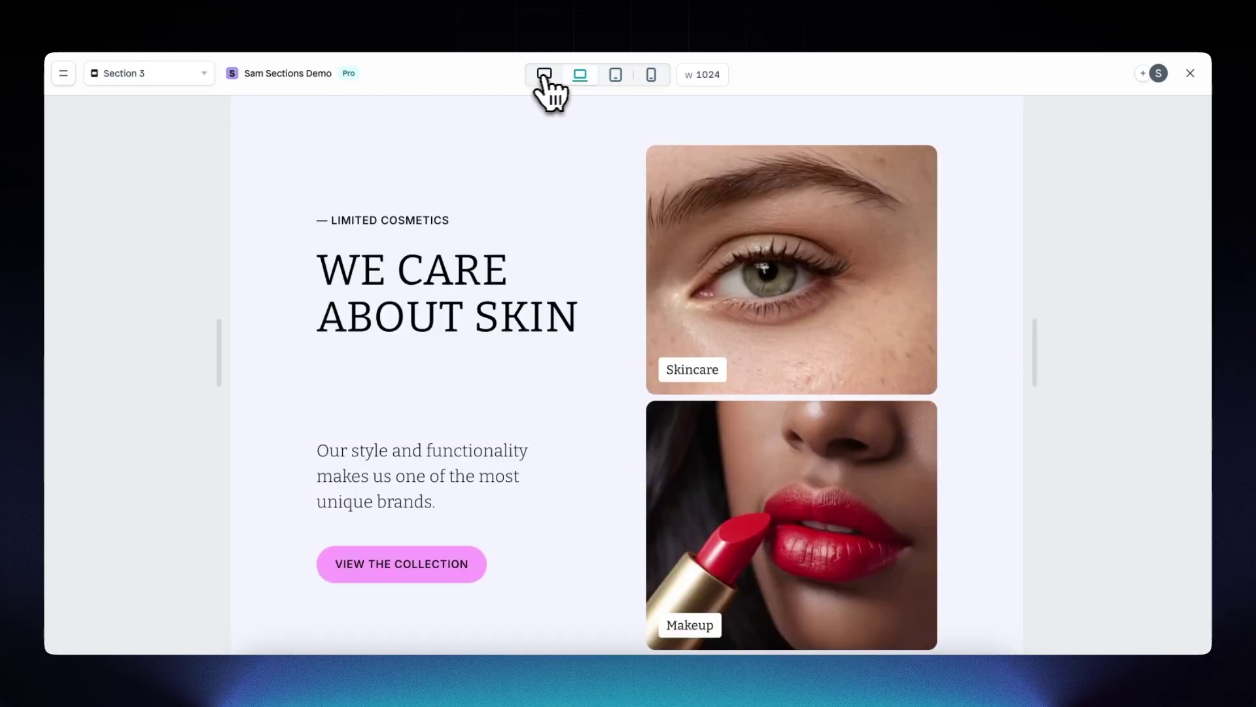
pyautogui.click(543, 74)
pyautogui.moveTo(1105, 331)
pyautogui.mouseDown()
pyautogui.moveTo(970, 333)
pyautogui.moveTo(1085, 327)
pyautogui.mouseUp()
pyautogui.click(1191, 72)
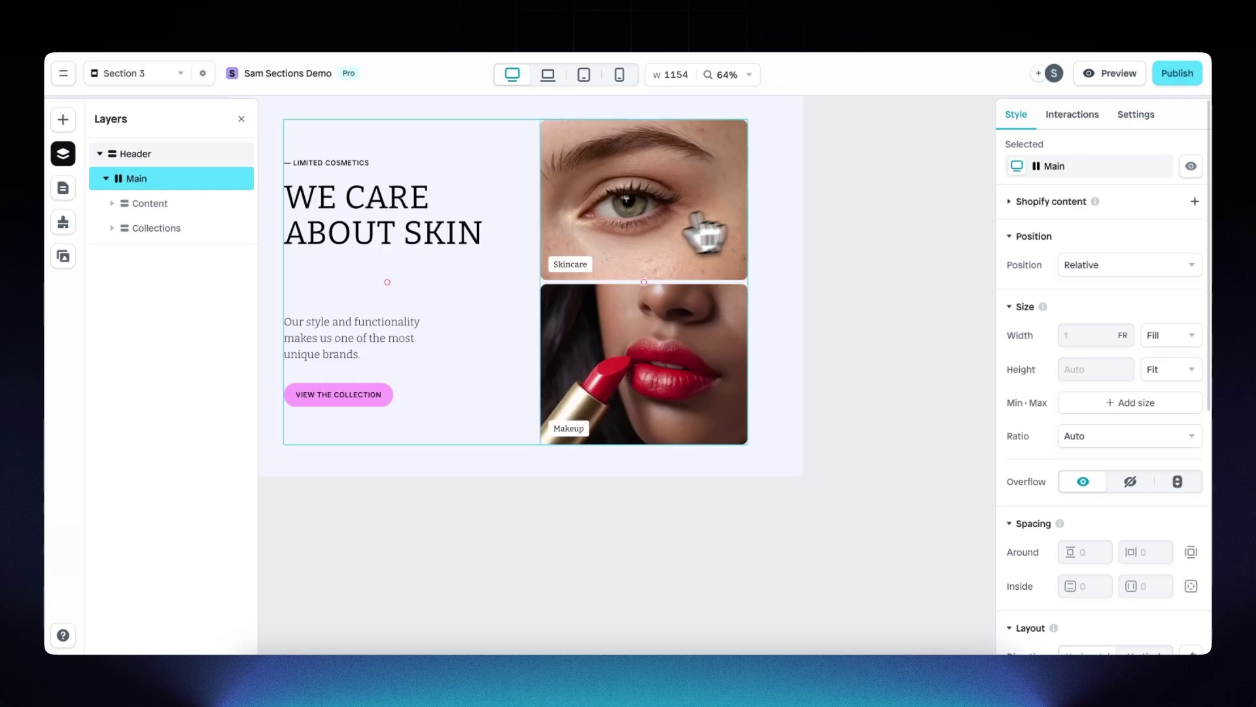
# - Return to editing on the 1200 px desktop layout and select the hero's text group
pyautogui.click(514, 74)
pyautogui.scroll(2, 560, 203)
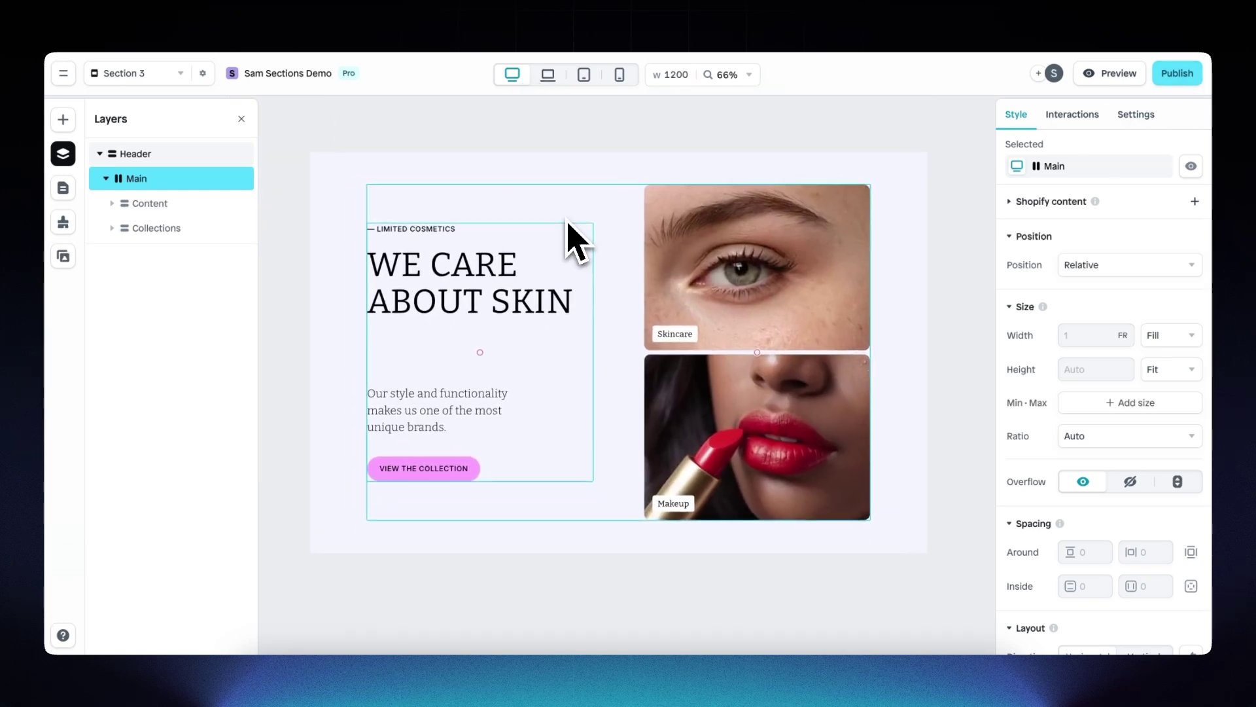
pyautogui.scroll(-1, 573, 241)
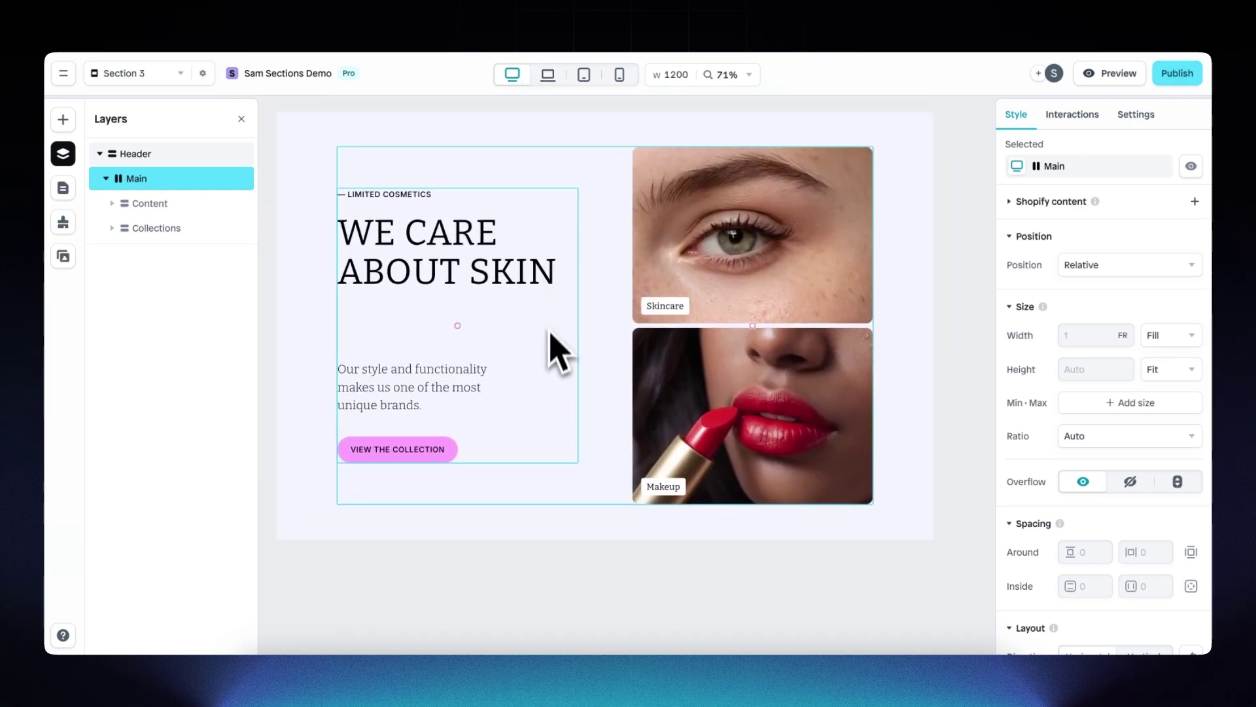
pyautogui.click(451, 458)
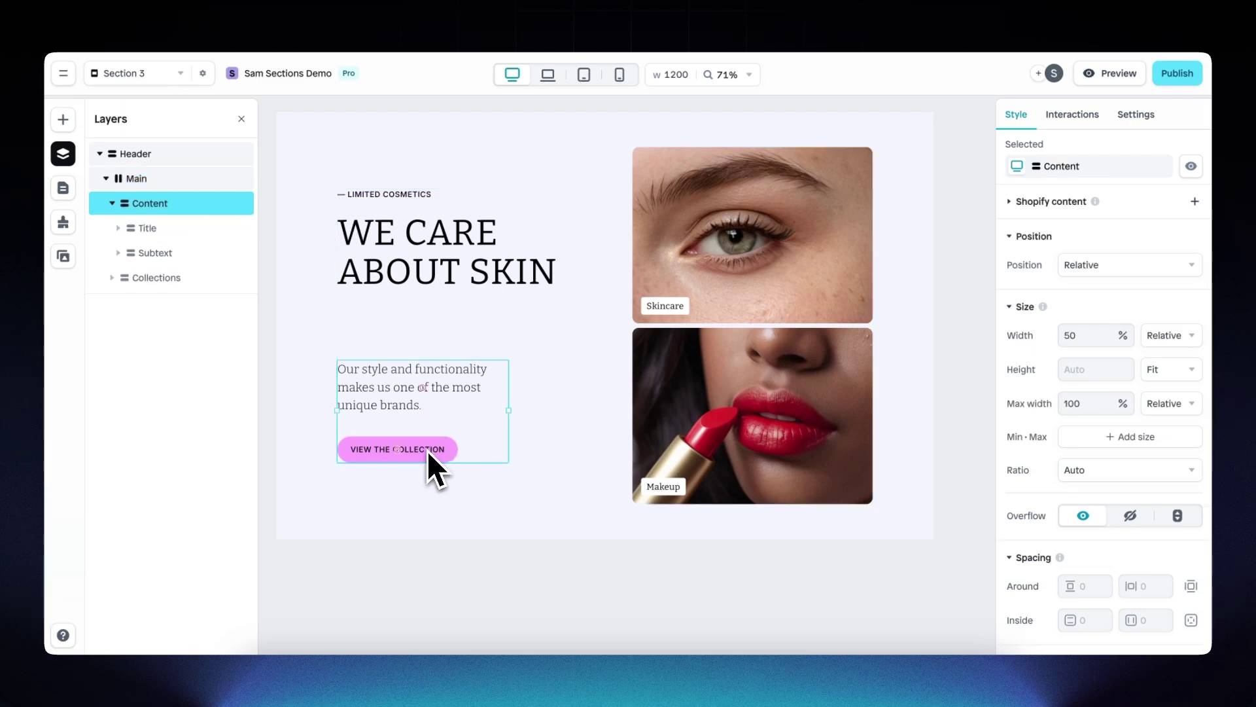
# - Add a Mouse hover effect to VIEW THE COLLECTION that turns its fill white (#FFFFFF)
pyautogui.click(429, 452)
pyautogui.click(434, 453)
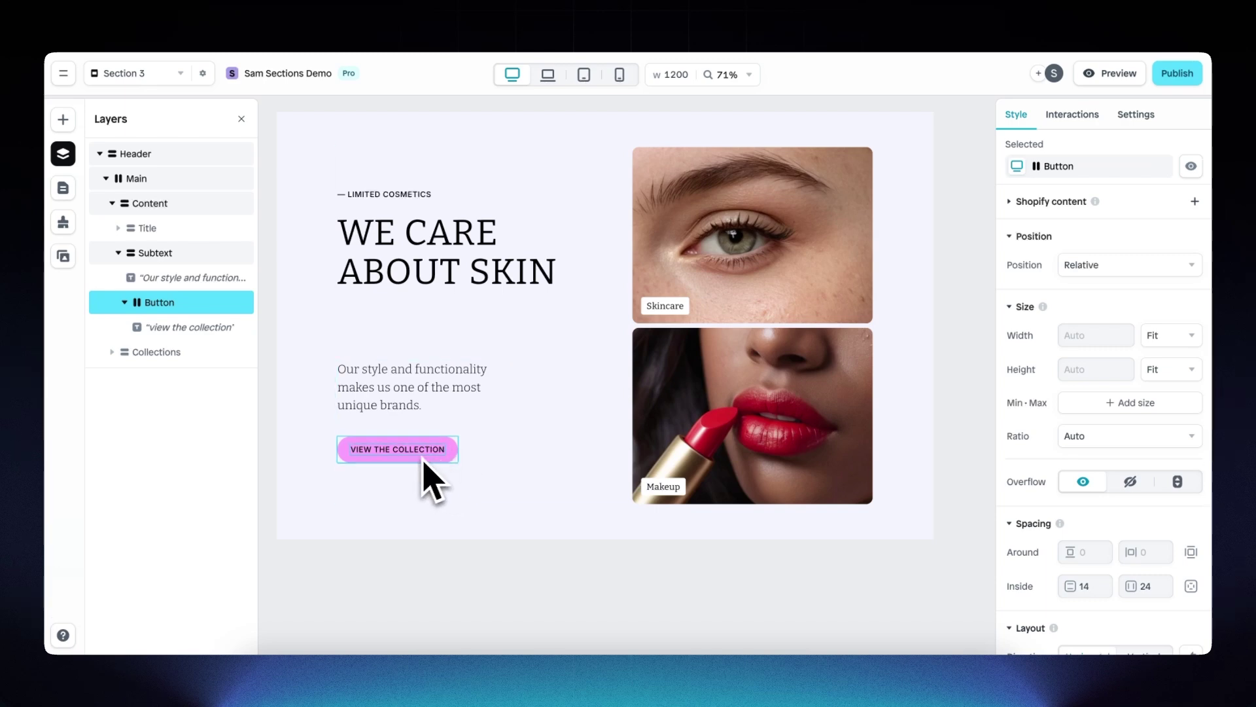
pyautogui.click(1068, 120)
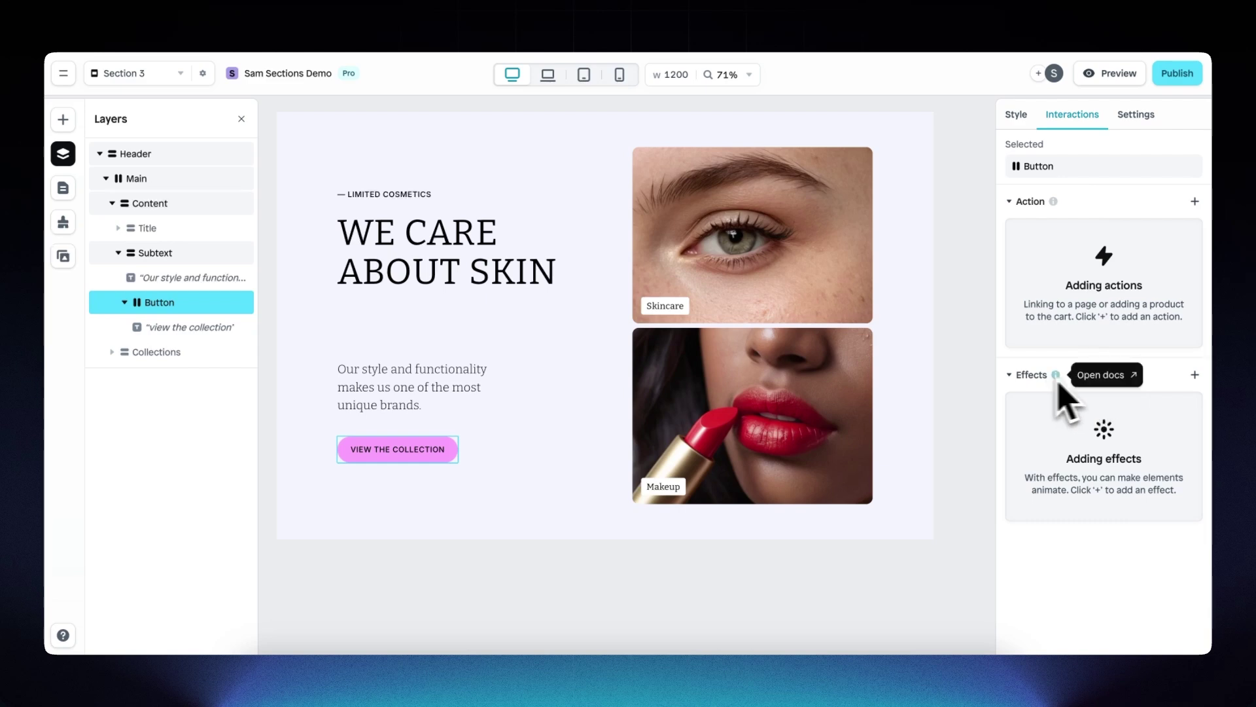
pyautogui.click(1198, 375)
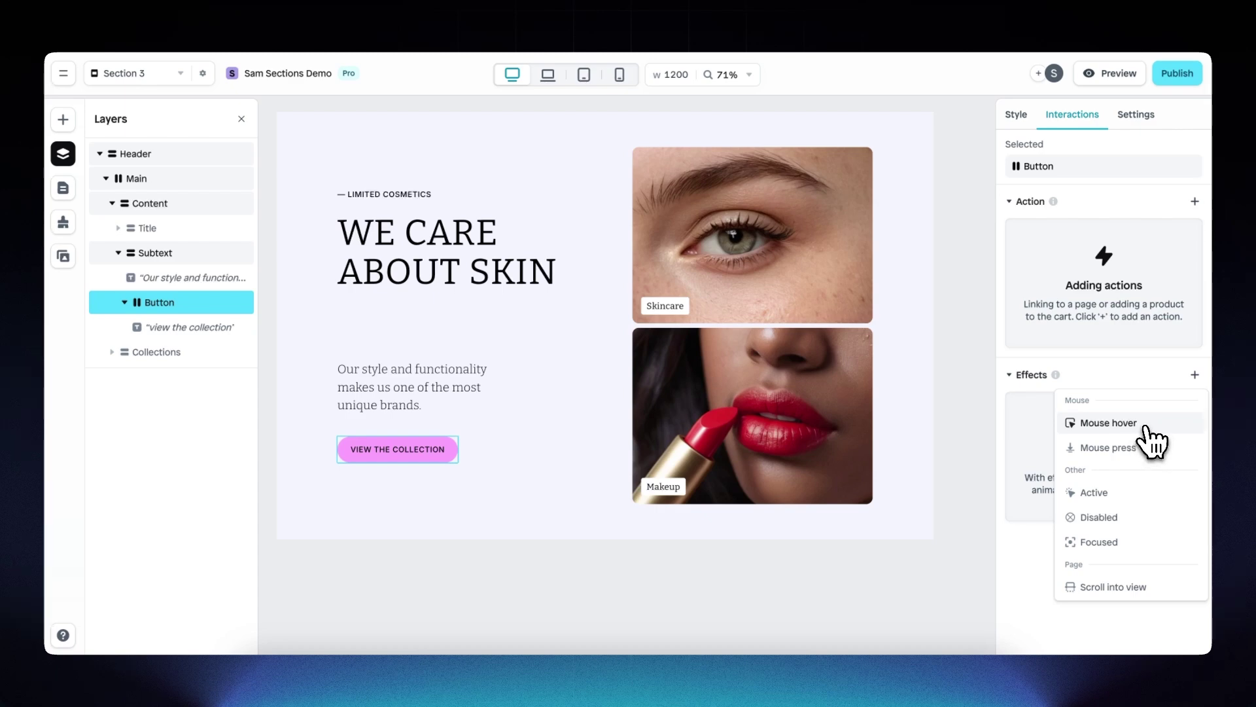
pyautogui.click(1113, 422)
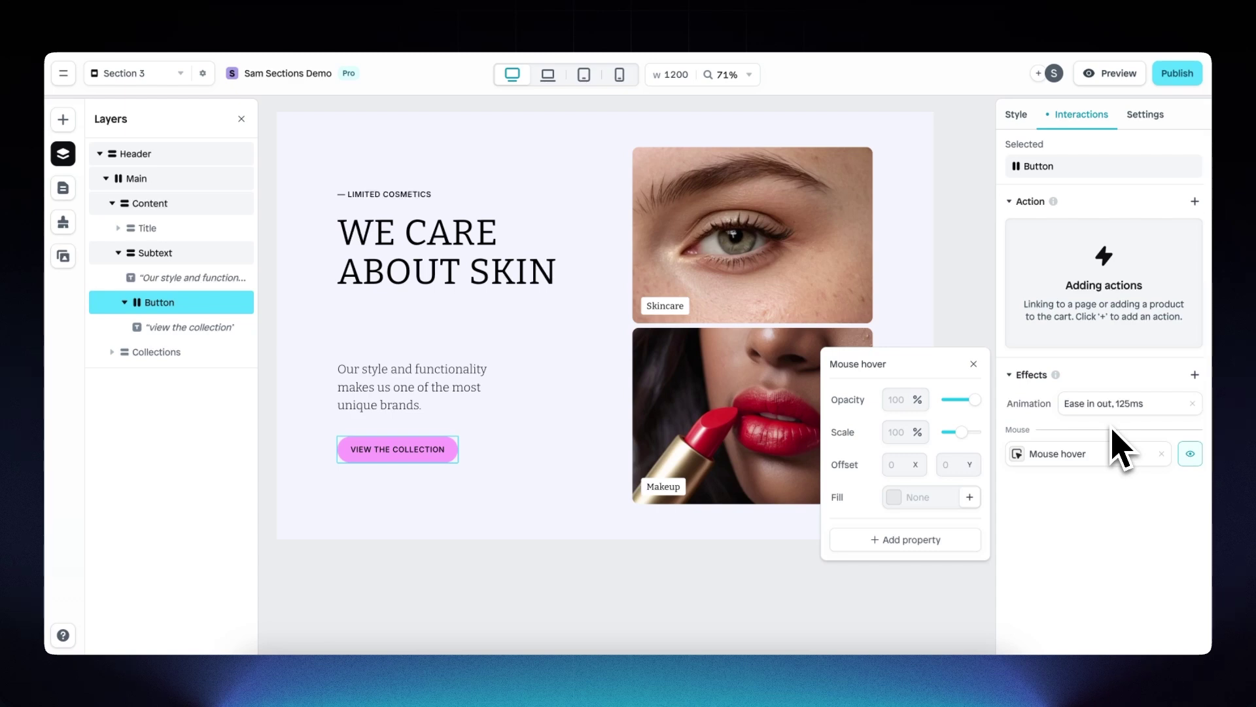
pyautogui.click(903, 497)
pyautogui.moveTo(882, 413); pyautogui.dragTo(780, 364)
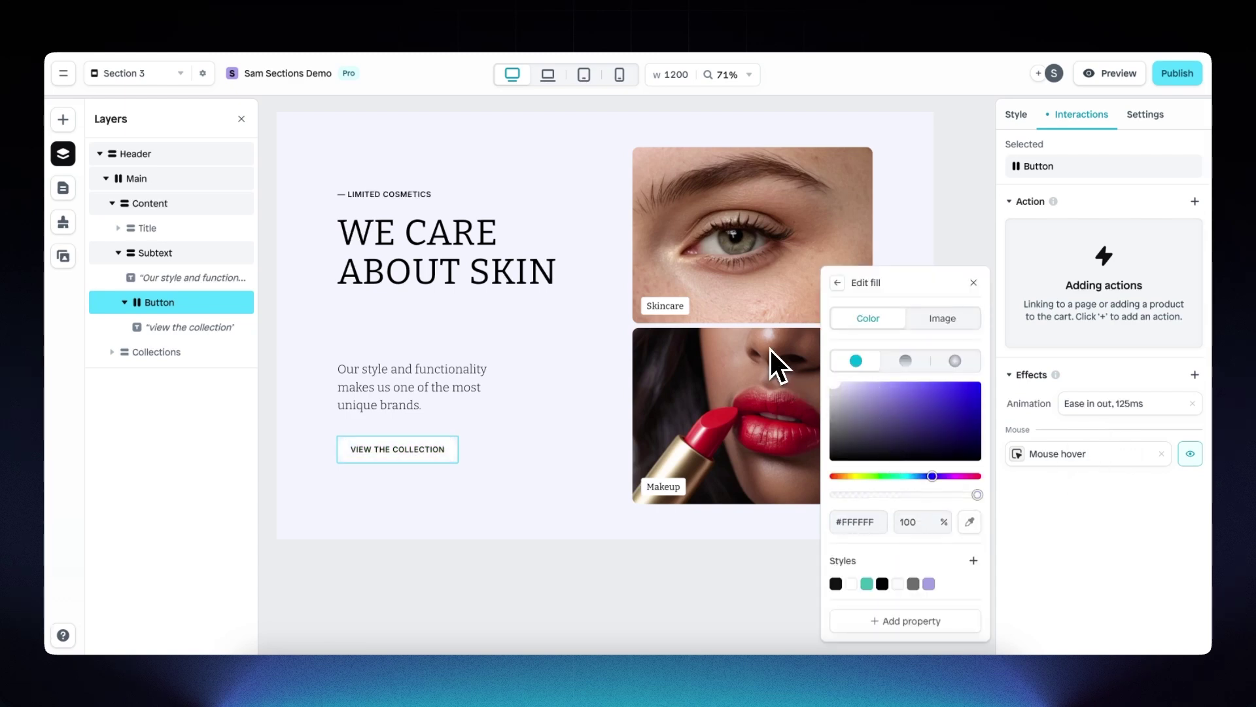
pyautogui.click(974, 282)
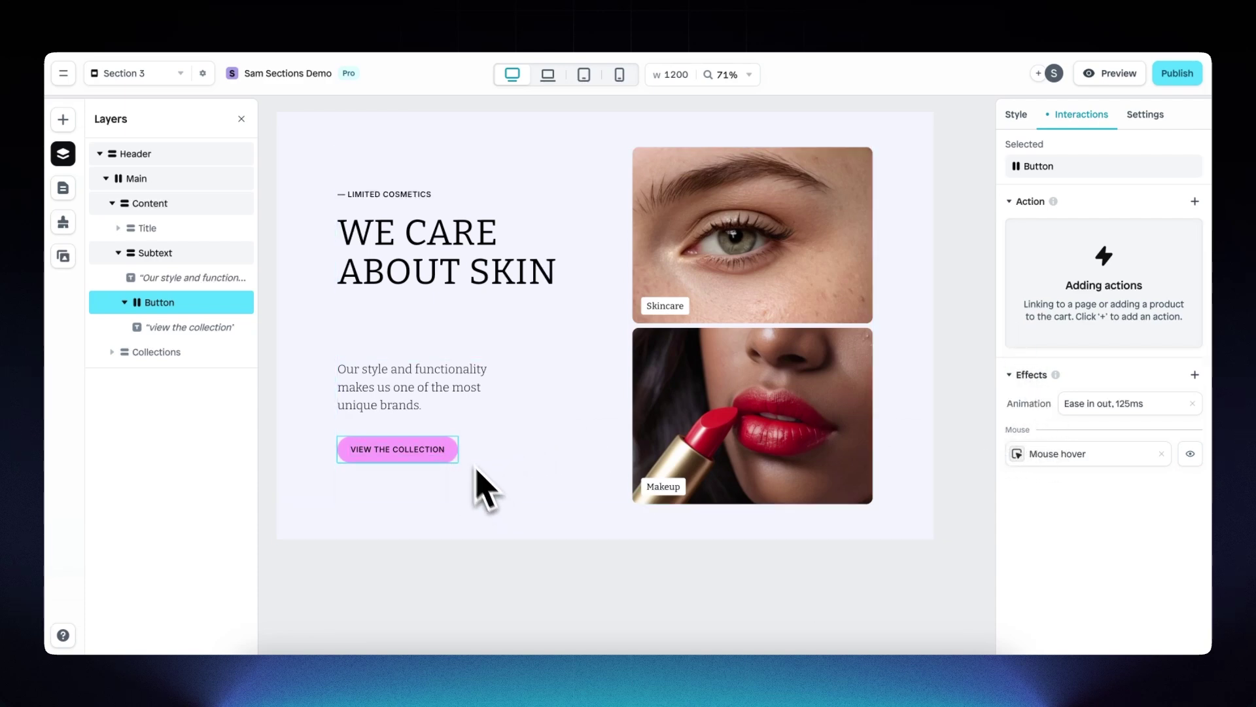
# - Preview the button hover, then select the Skincare card's label link
pyautogui.click(1114, 76)
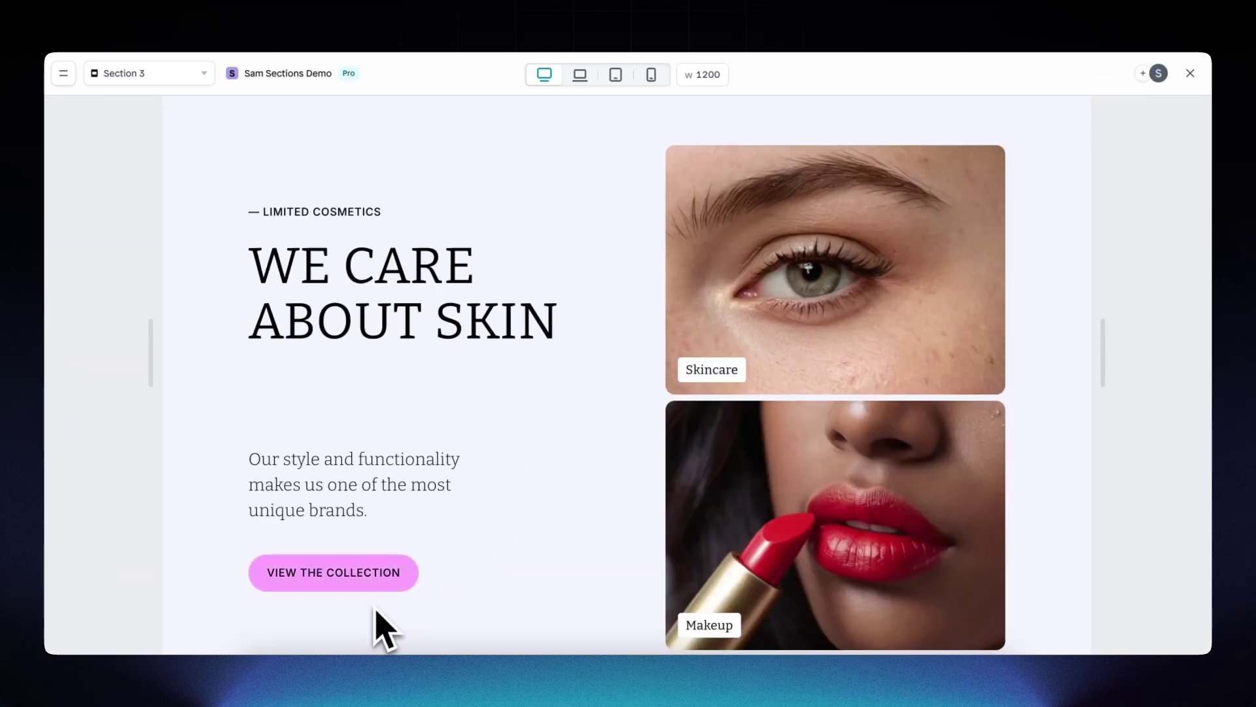
pyautogui.click(1191, 72)
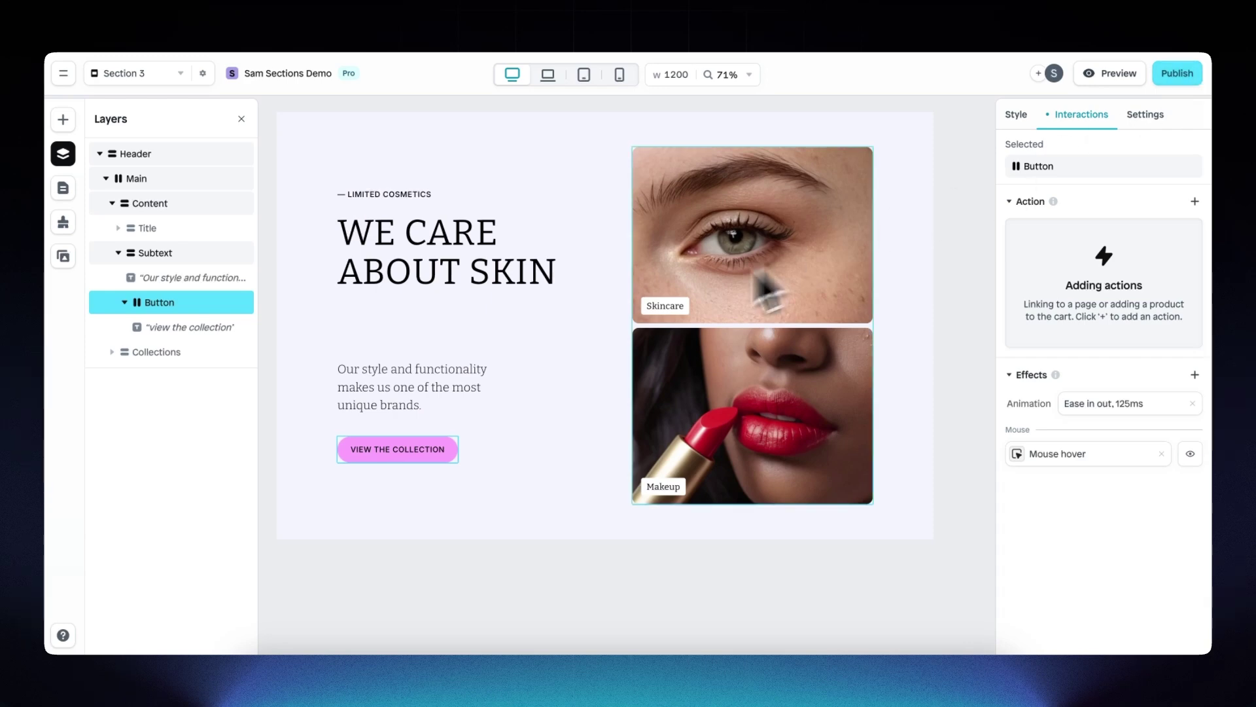
pyautogui.click(674, 308)
pyautogui.click(680, 310)
pyautogui.click(683, 313)
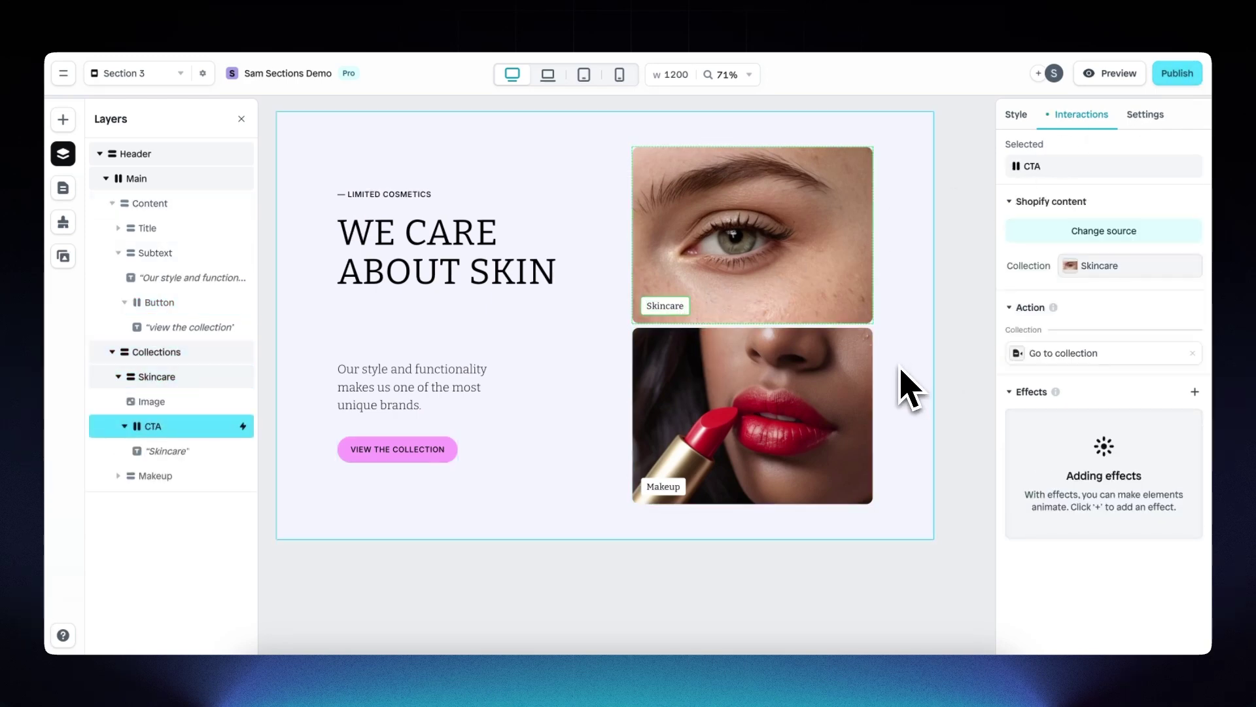
# - Add a Mouse hover effect with a fill colour to the Skincare label
pyautogui.click(1195, 391)
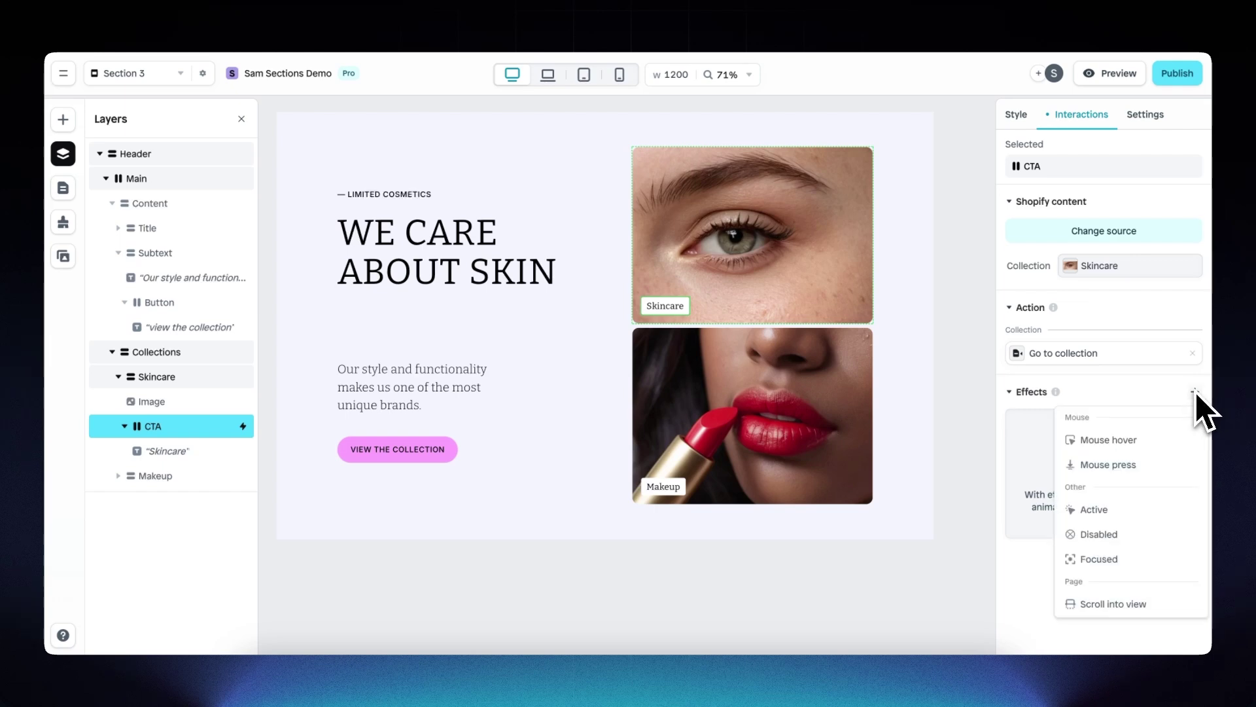
pyautogui.click(1135, 439)
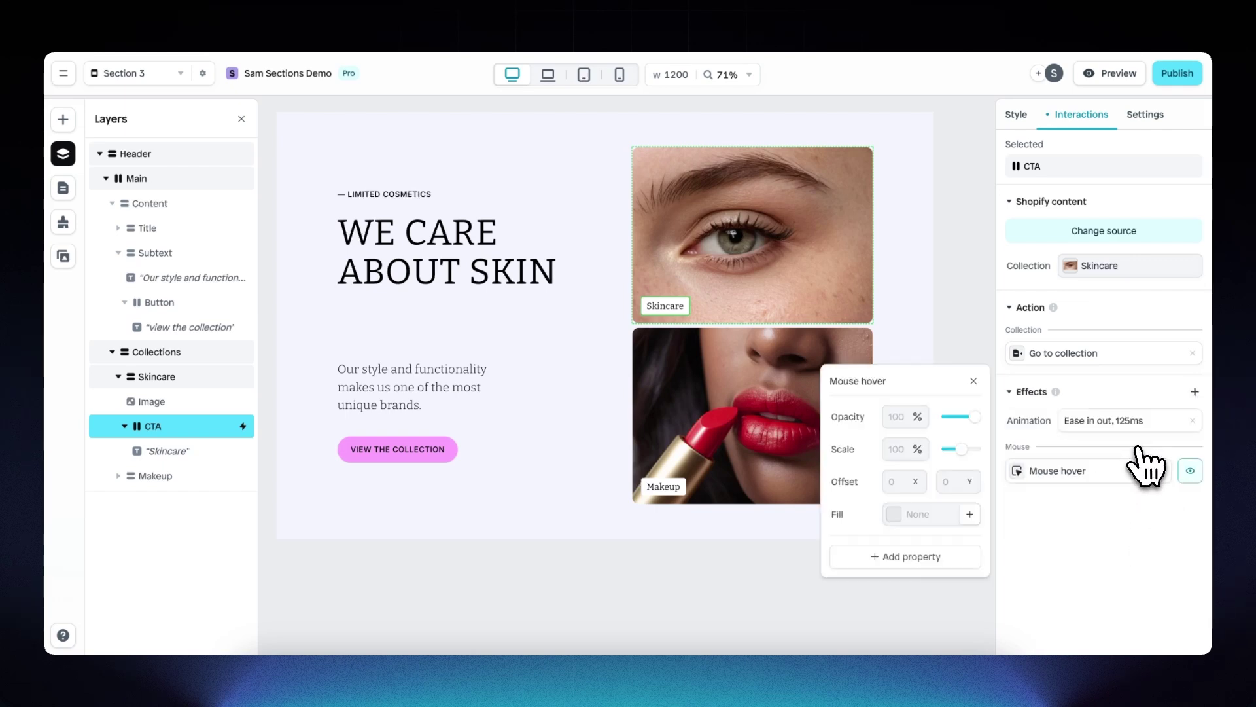
pyautogui.click(895, 519)
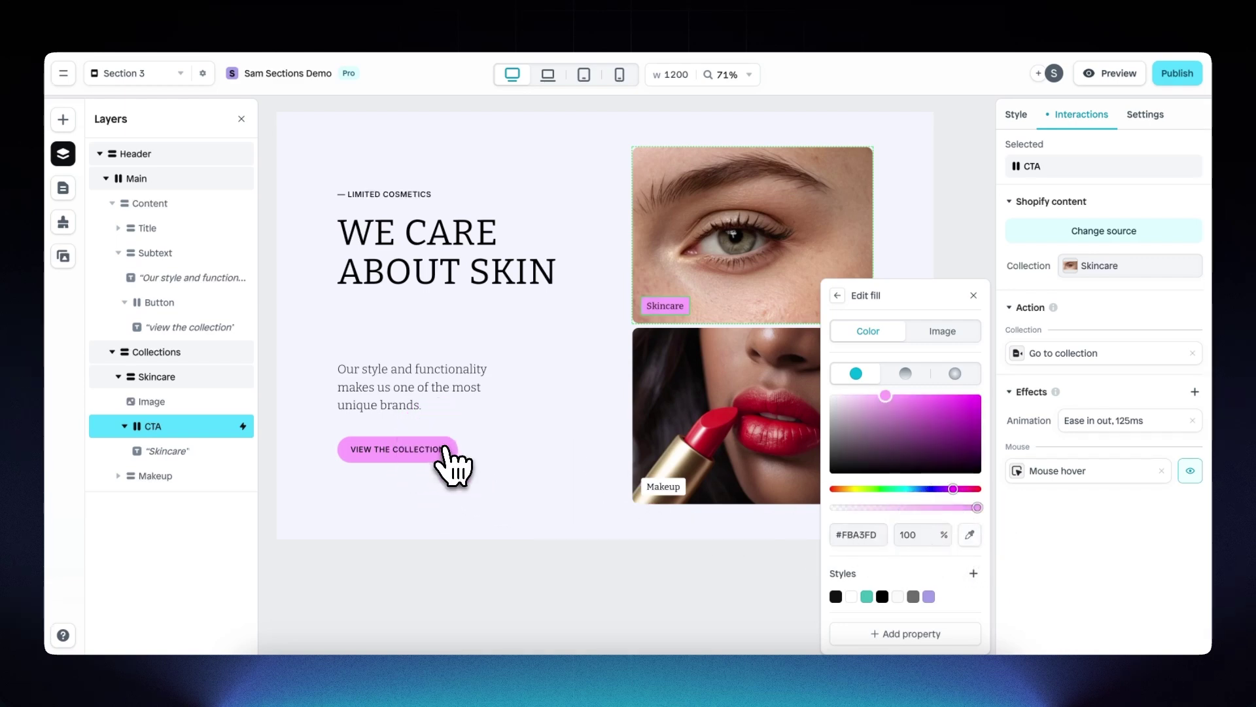
pyautogui.click(974, 295)
# - Give the Makeup label a Mouse hover fill of #A79FE7, then preview the page
pyautogui.click(681, 485)
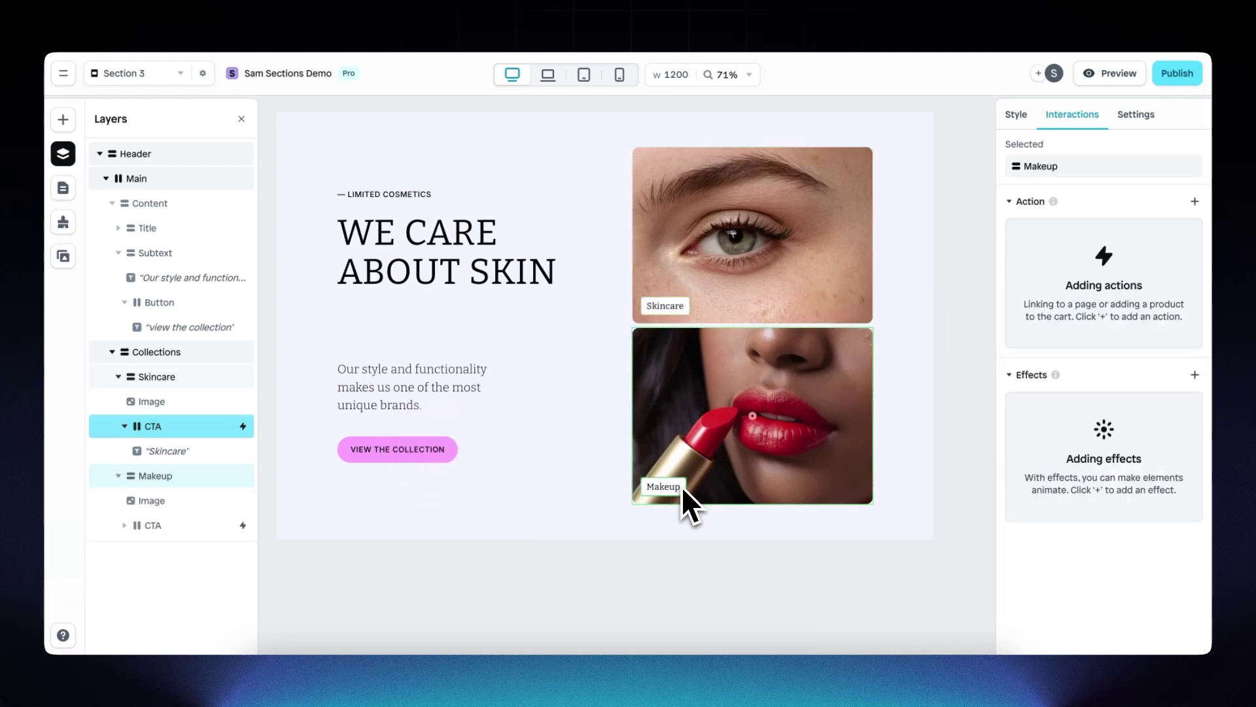
pyautogui.click(679, 487)
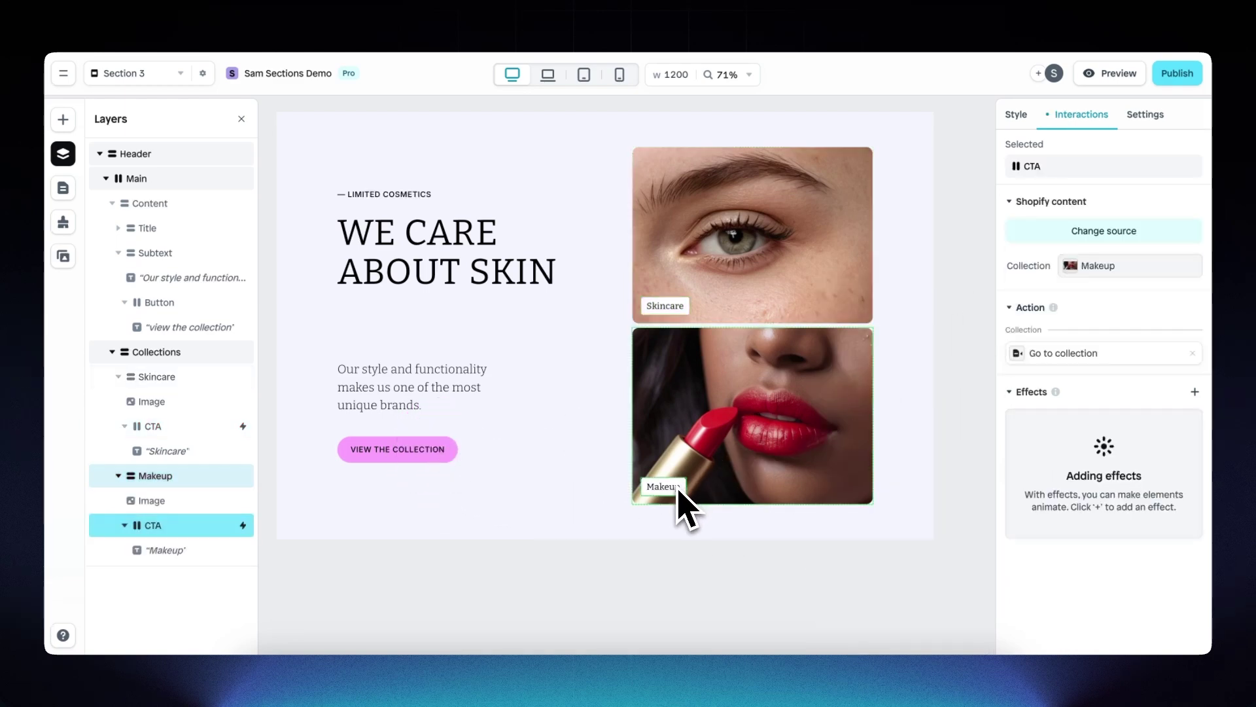
pyautogui.click(1195, 392)
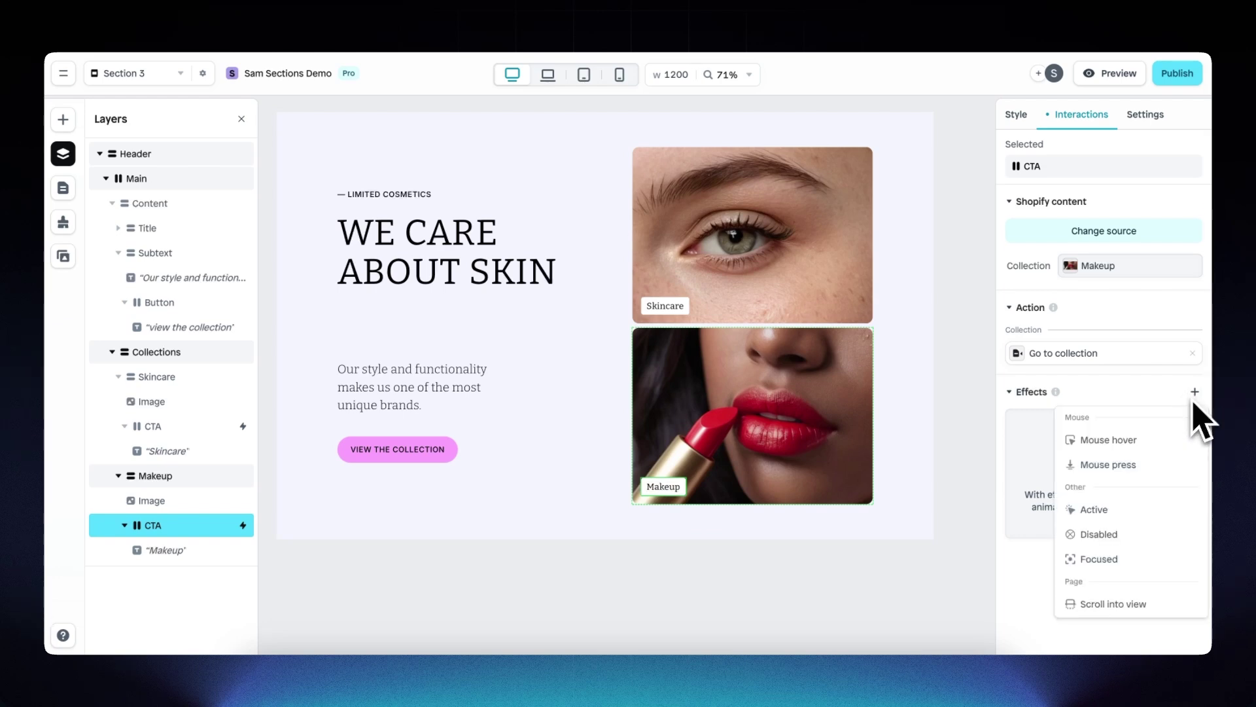
pyautogui.click(1144, 452)
pyautogui.click(893, 517)
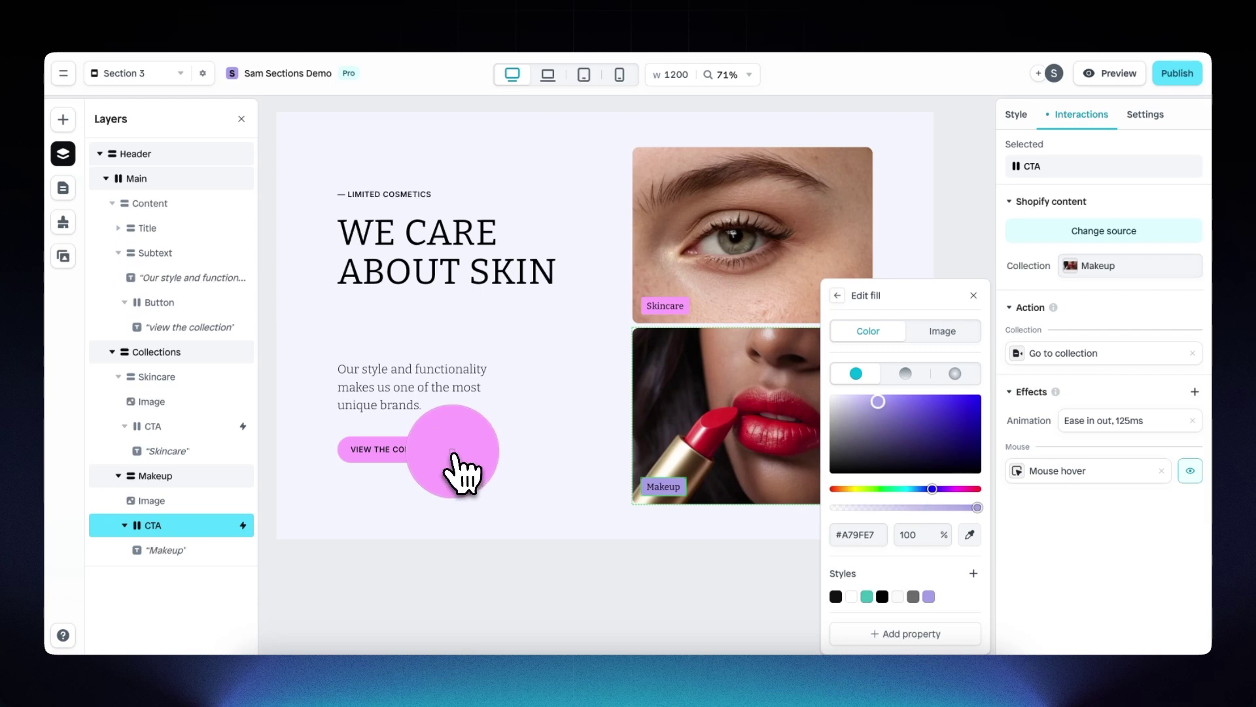
pyautogui.click(995, 324)
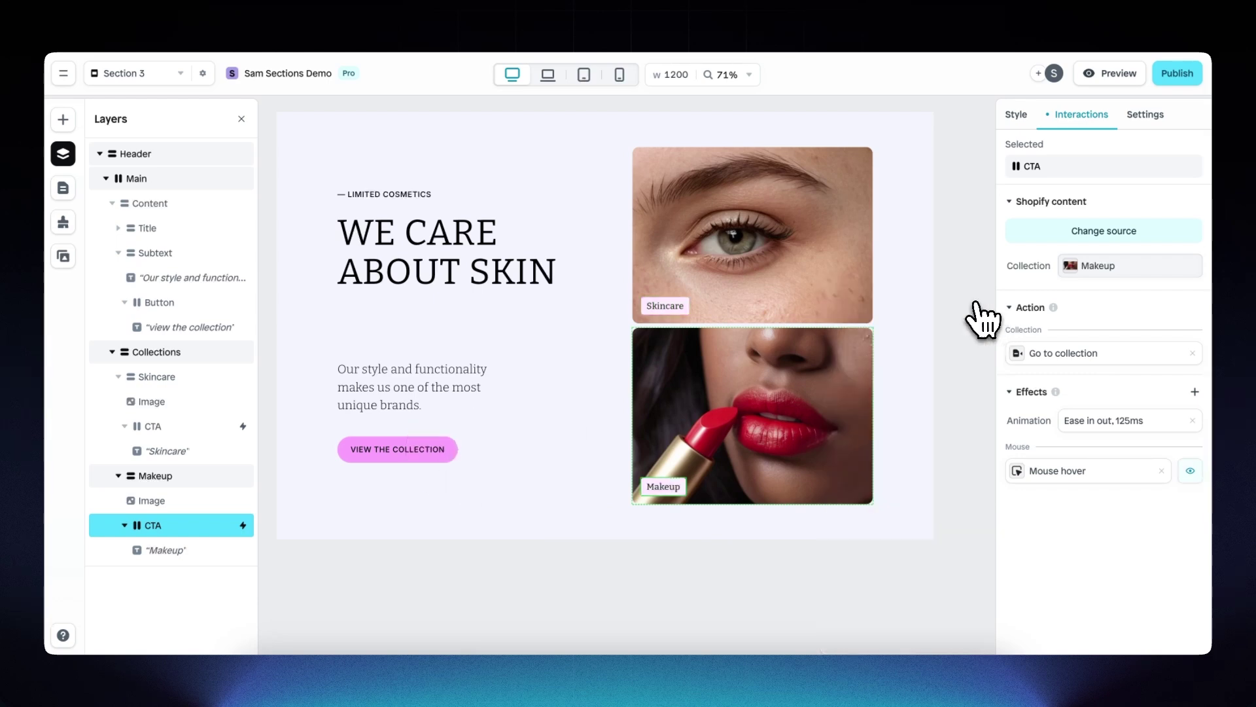
pyautogui.click(1110, 74)
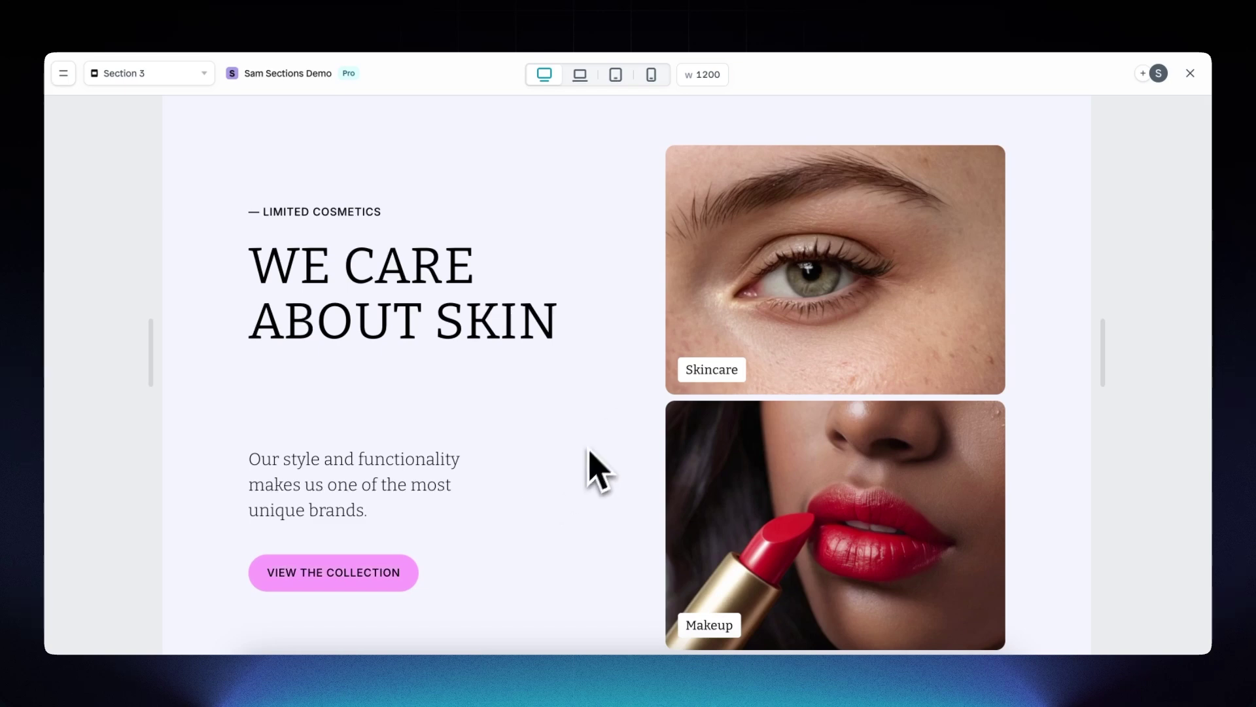
pyautogui.scroll(-1, 720, 471)
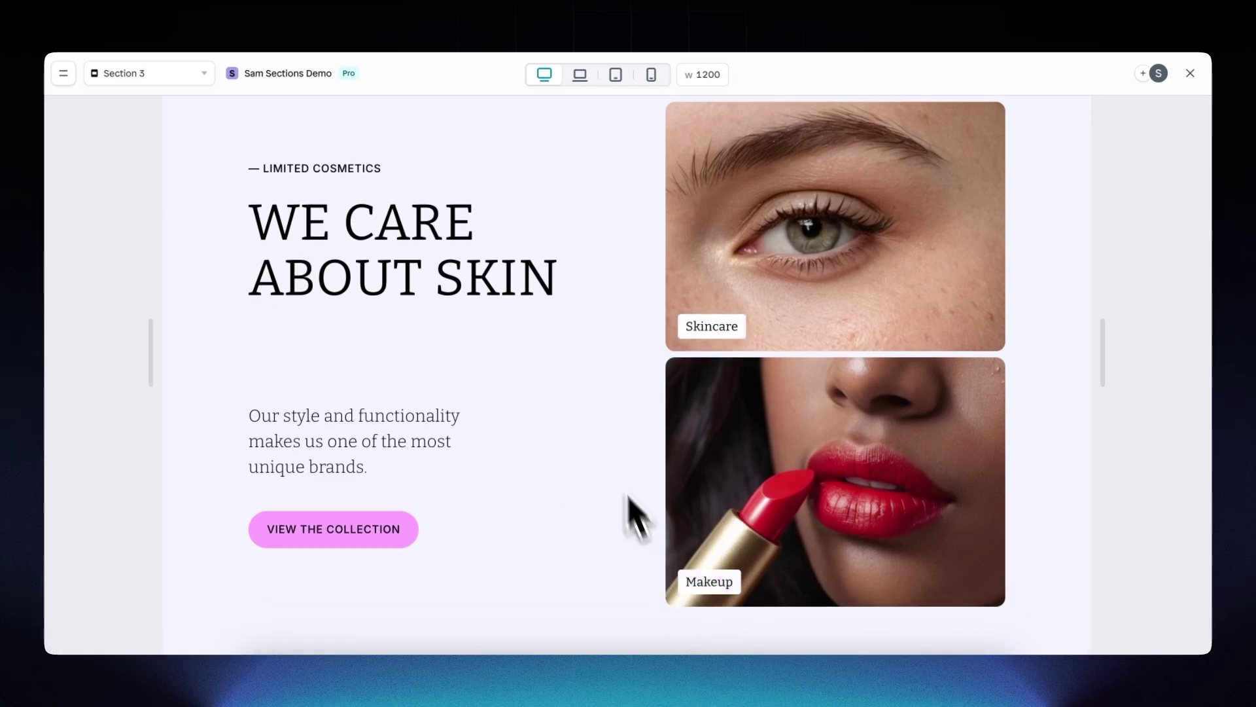
# - Give the VIEW THE COLLECTION button a Go to link action with URL google.com
pyautogui.click(1190, 73)
pyautogui.click(433, 450)
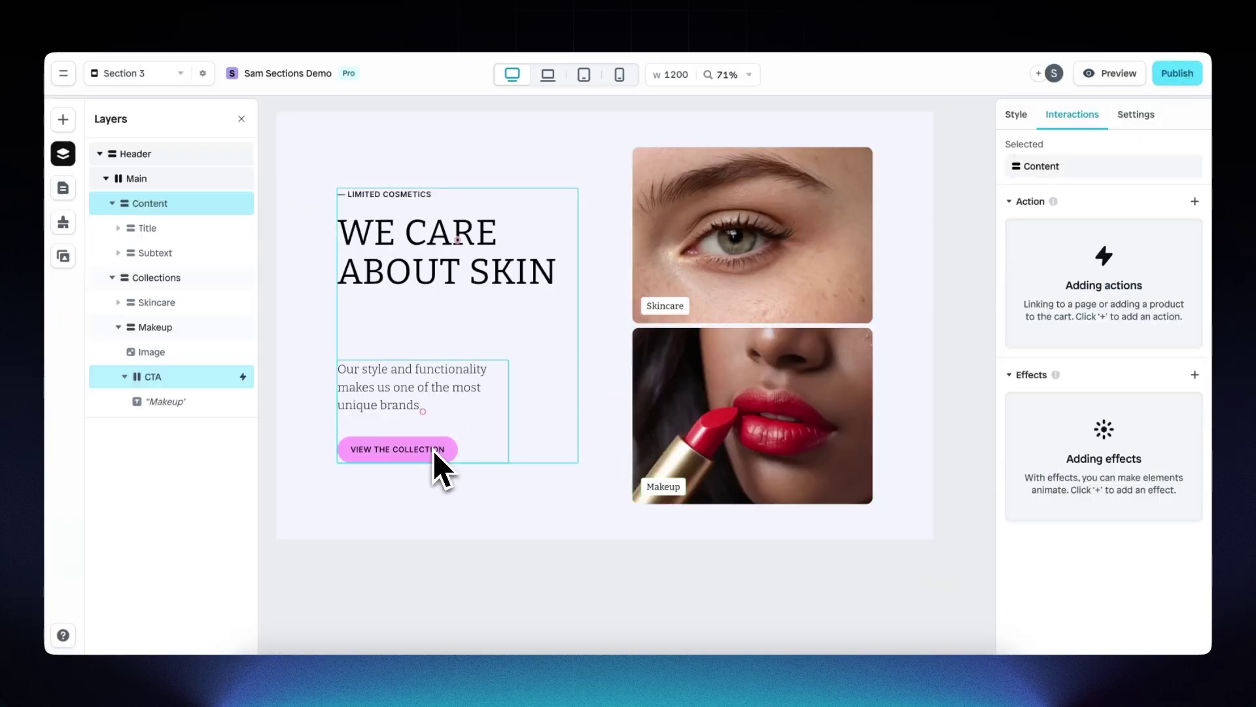
pyautogui.click(445, 449)
pyautogui.click(445, 450)
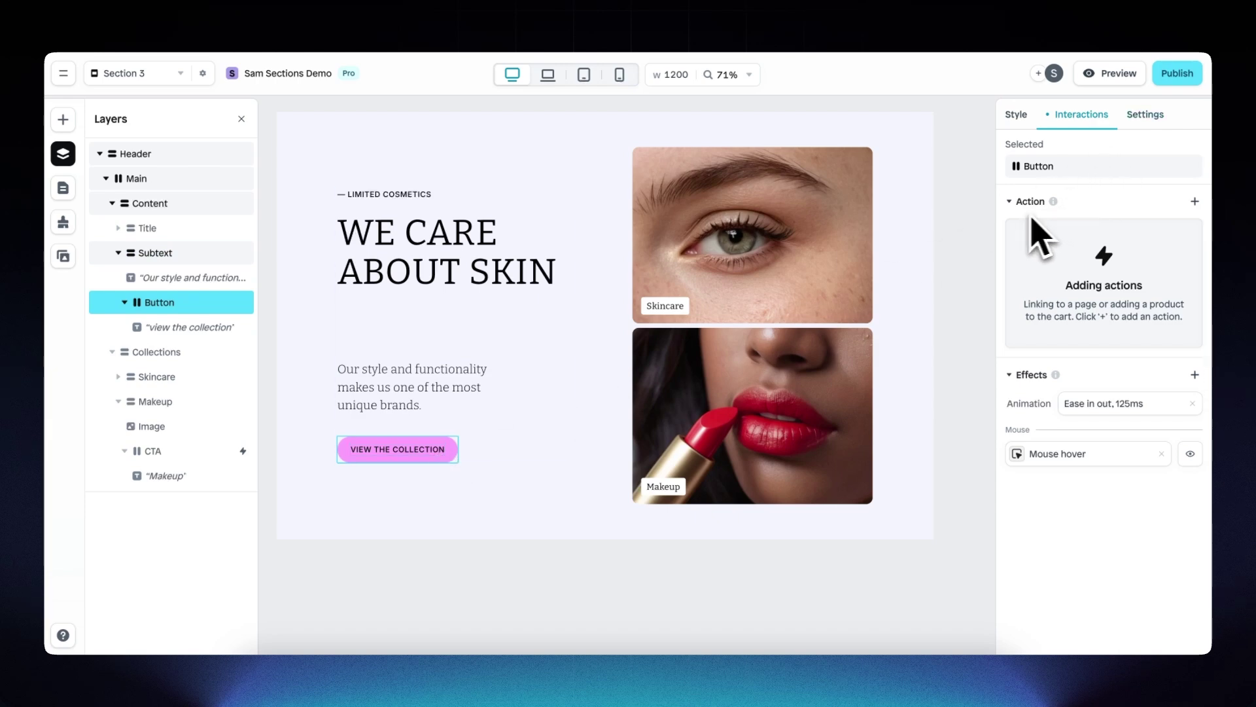
pyautogui.click(1195, 202)
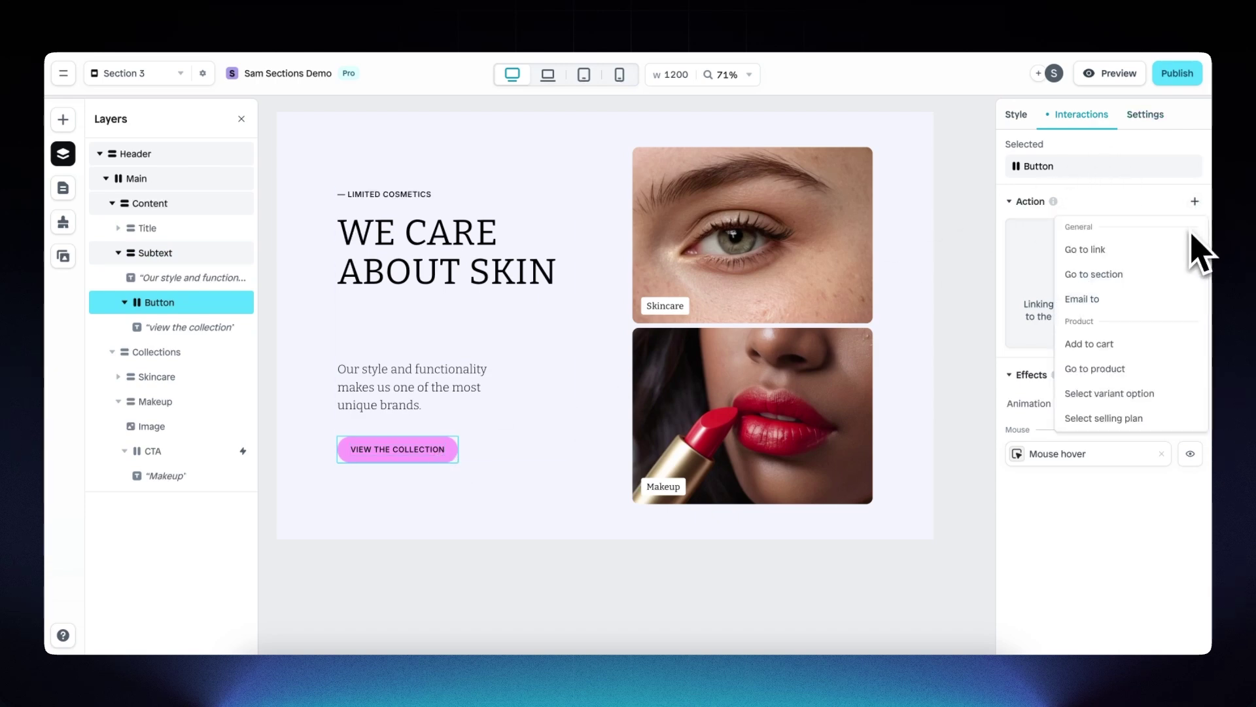
pyautogui.click(1112, 250)
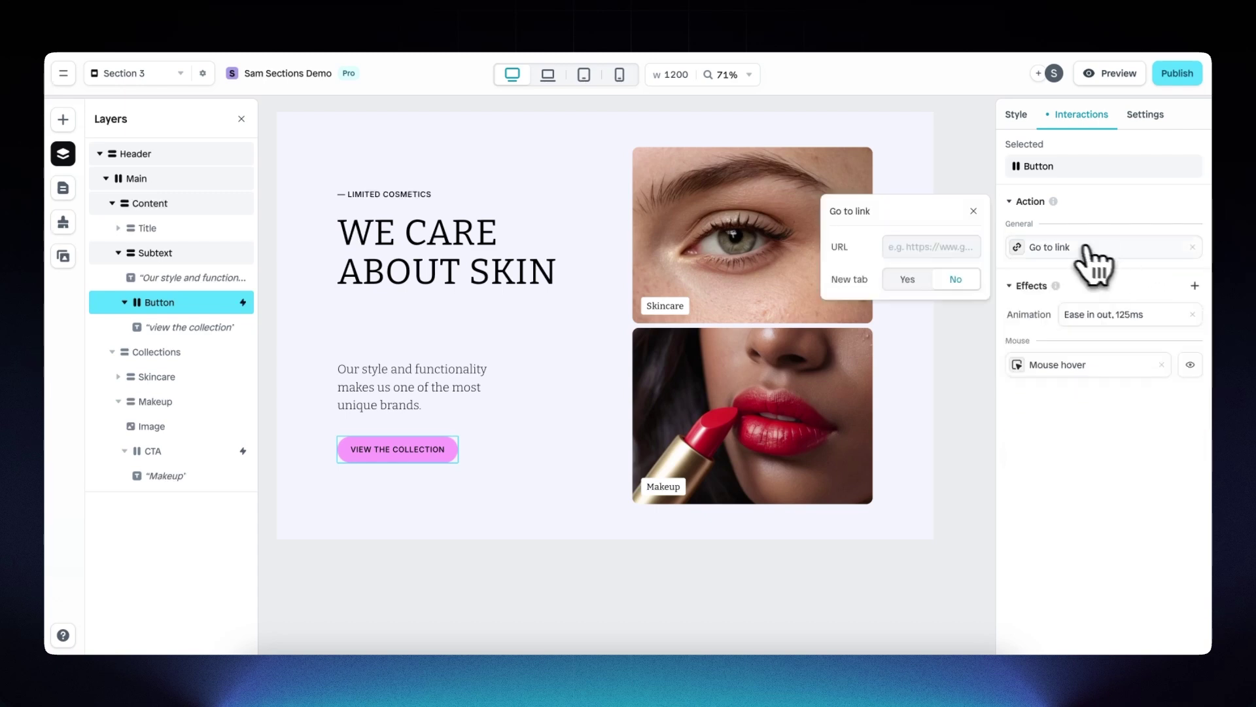
pyautogui.click(931, 247)
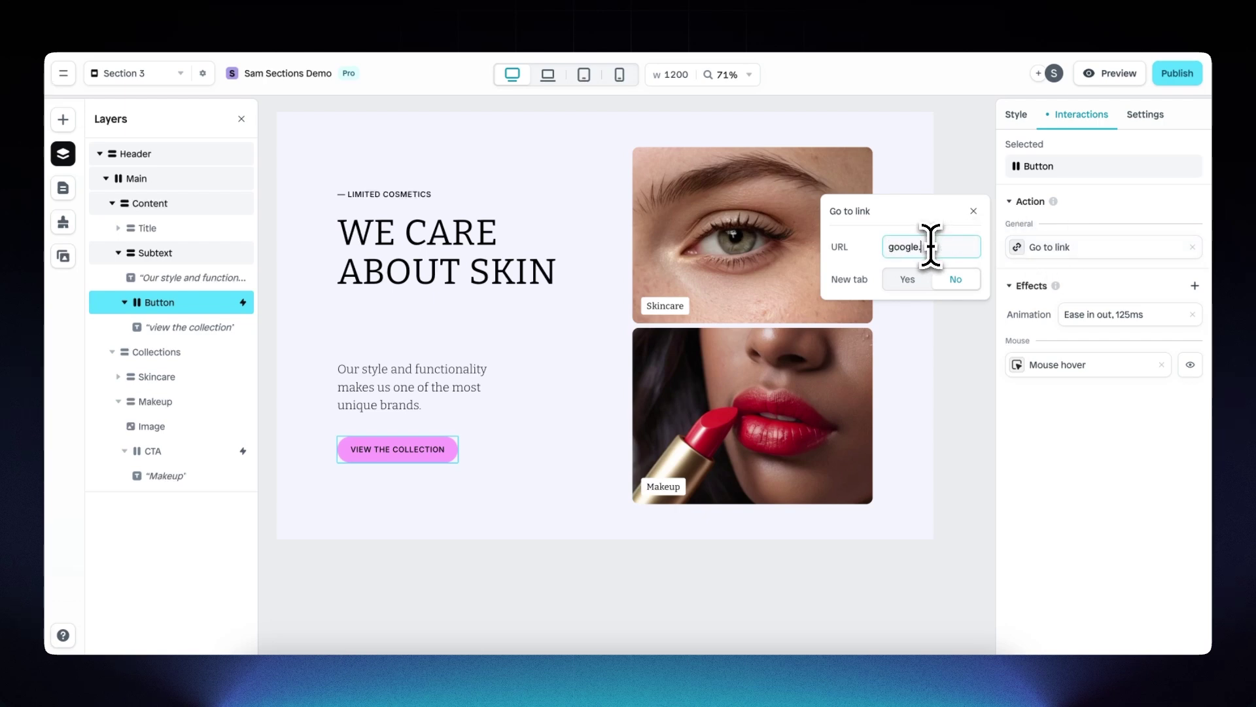
pyautogui.click(974, 211)
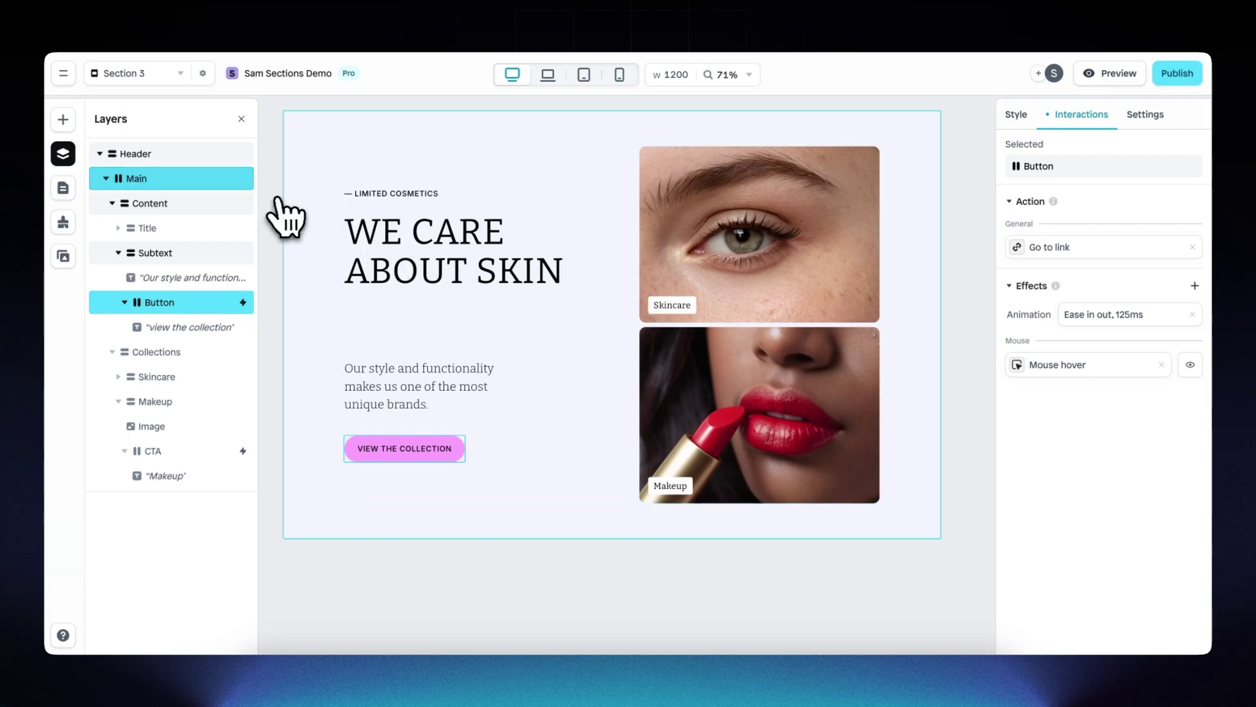
# - Rename Section 3 to 'Figma to Shopify' in its Section settings
pyautogui.click(63, 190)
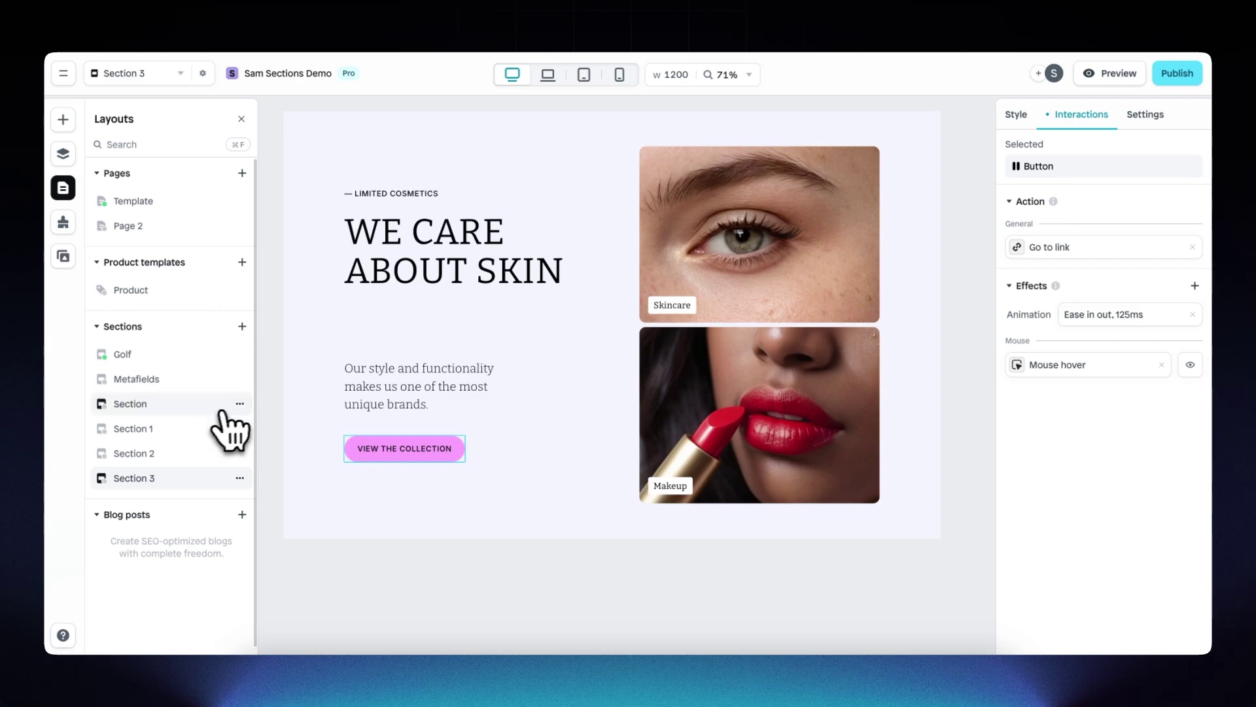
pyautogui.click(240, 478)
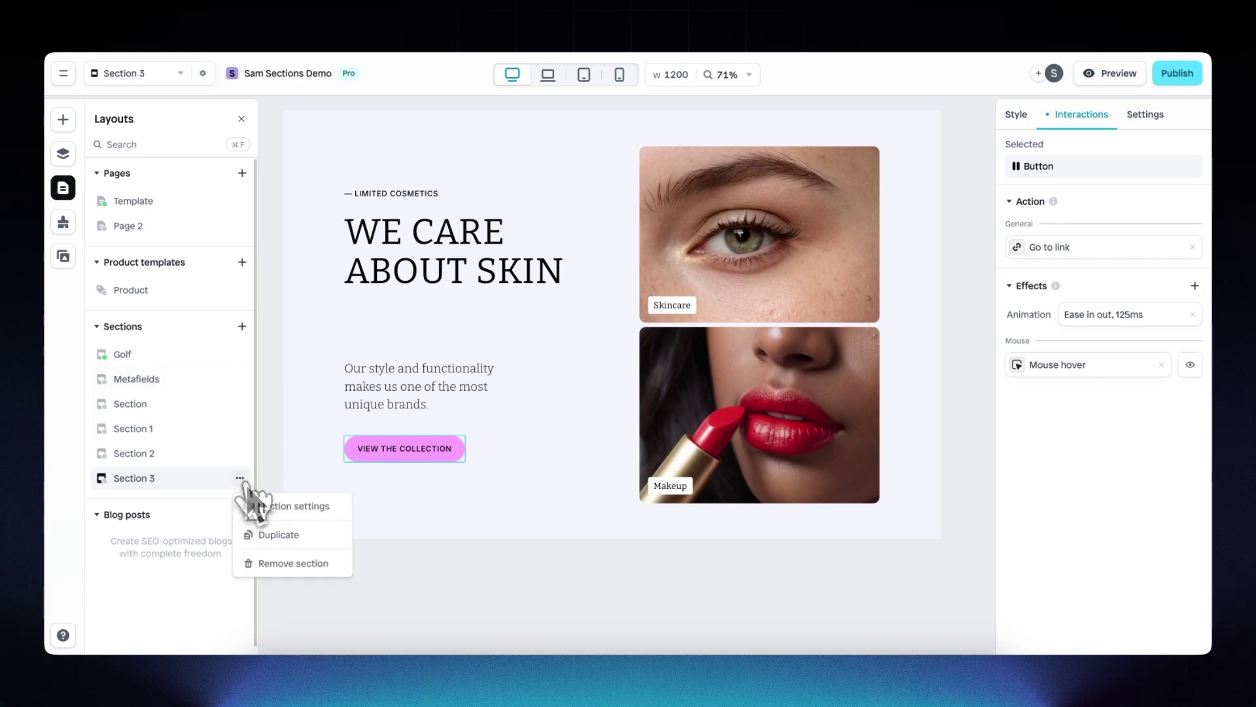
pyautogui.click(294, 507)
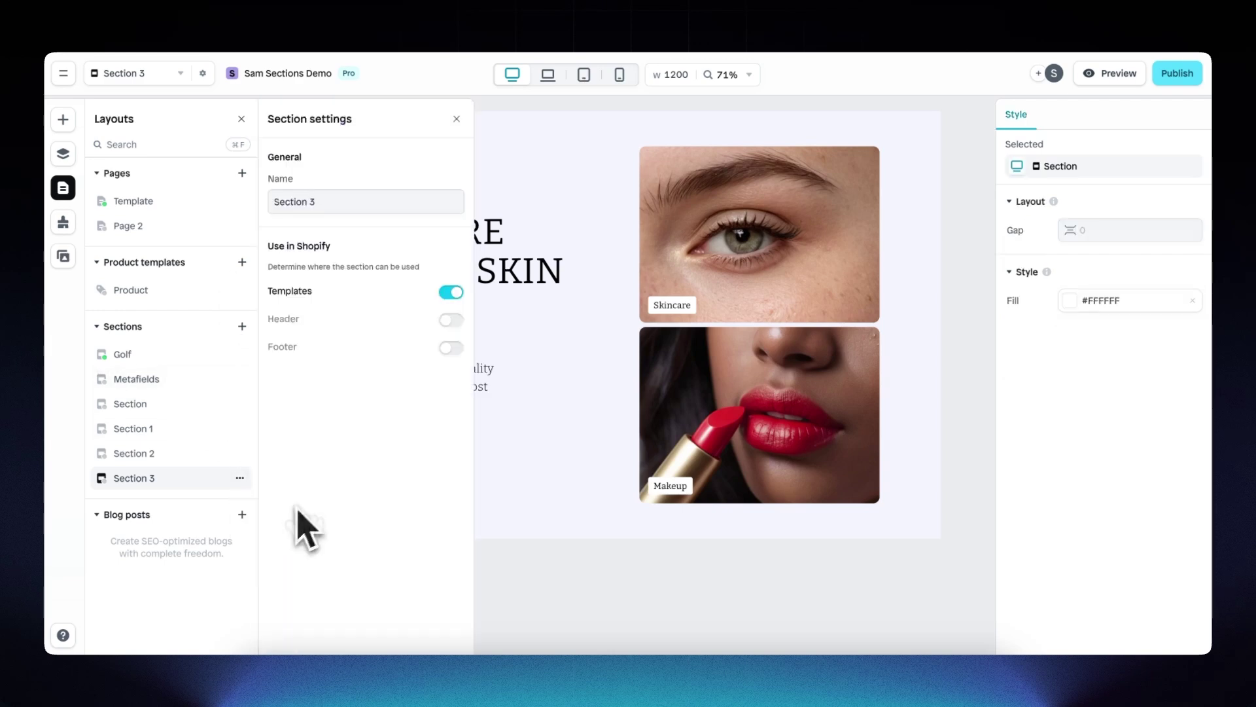
pyautogui.doubleClick(362, 202)
pyautogui.tripleClick(362, 201)
pyautogui.write('Figma to Shopify')
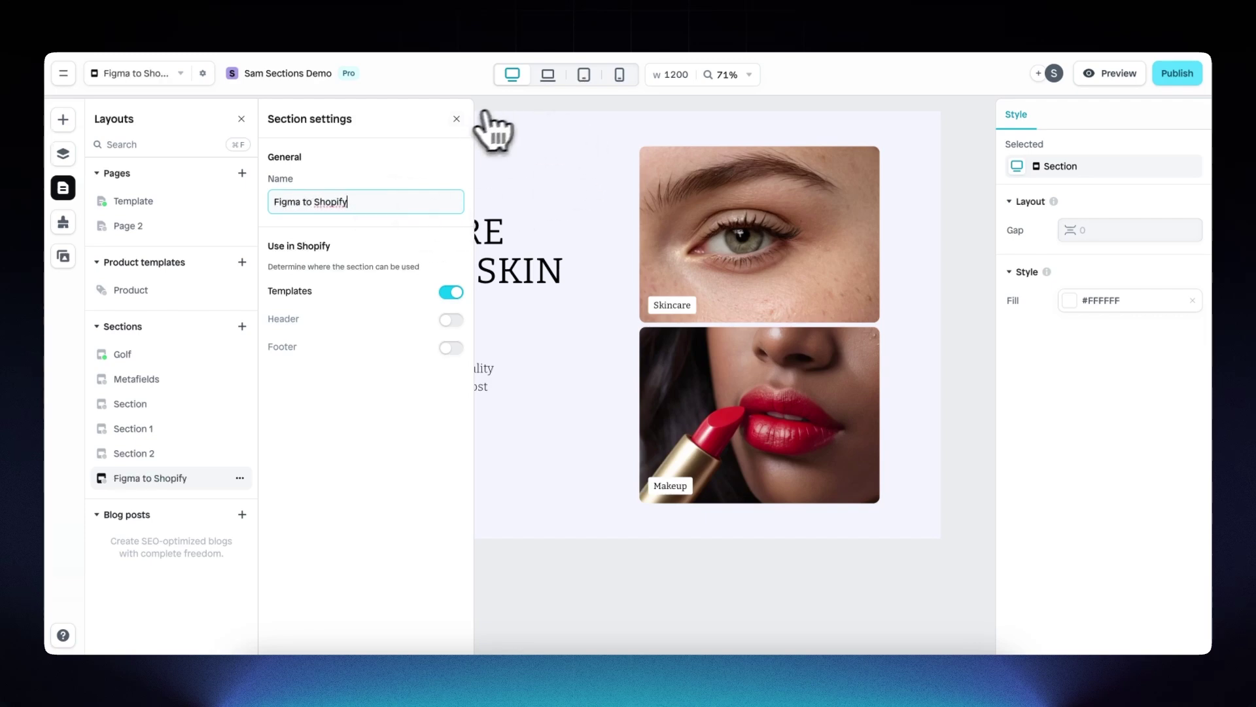
pyautogui.click(456, 118)
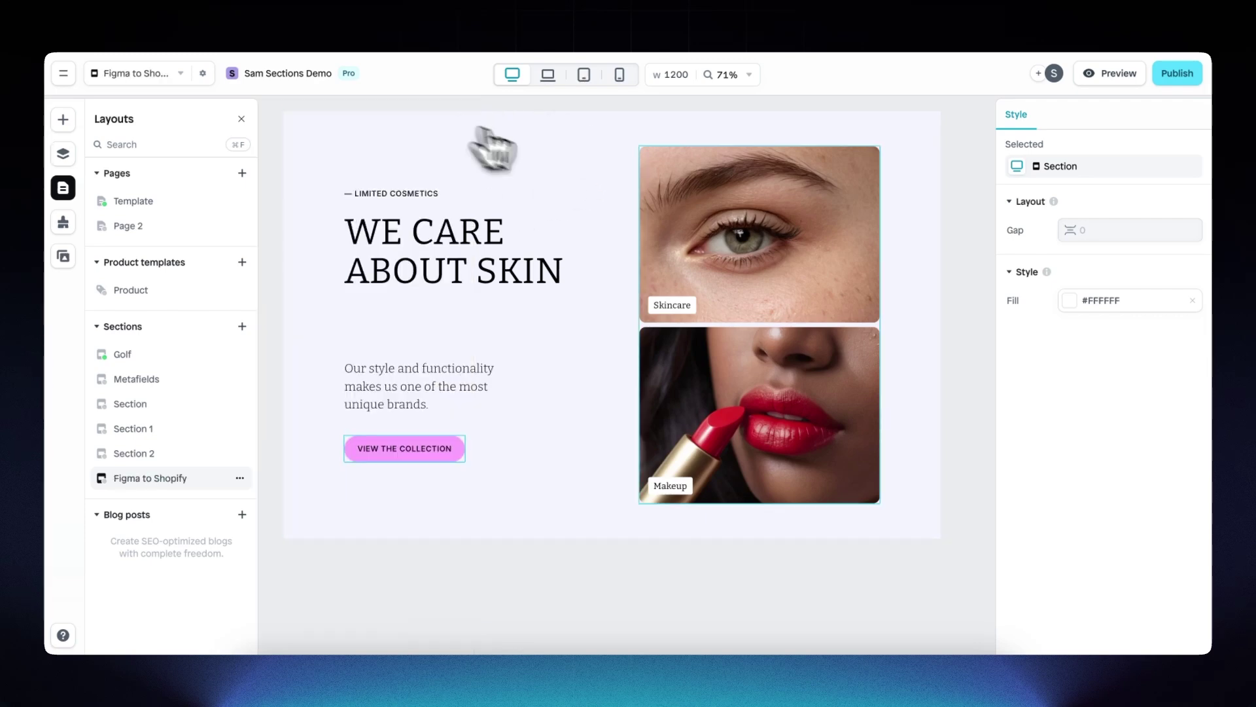
# - Publish from Instant and add the 'Figma to Shopify' section above Image with text on the Home page
pyautogui.click(1182, 77)
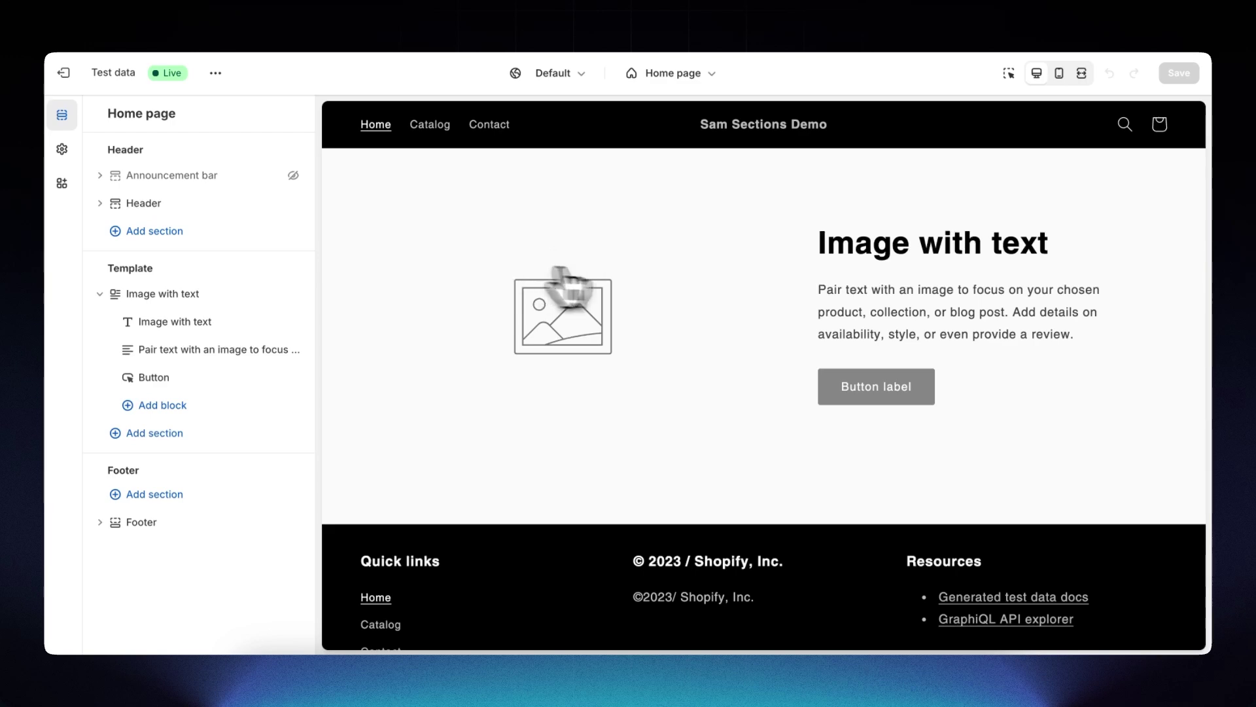
pyautogui.click(209, 278)
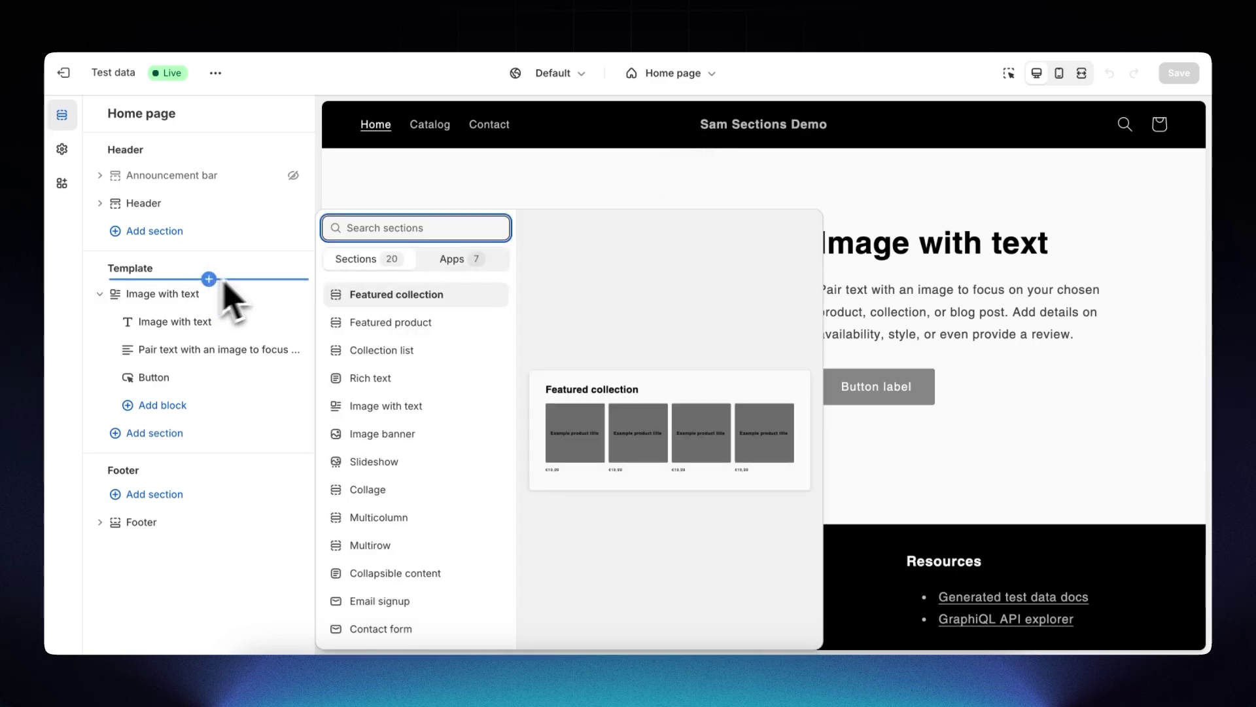
pyautogui.write('figma')
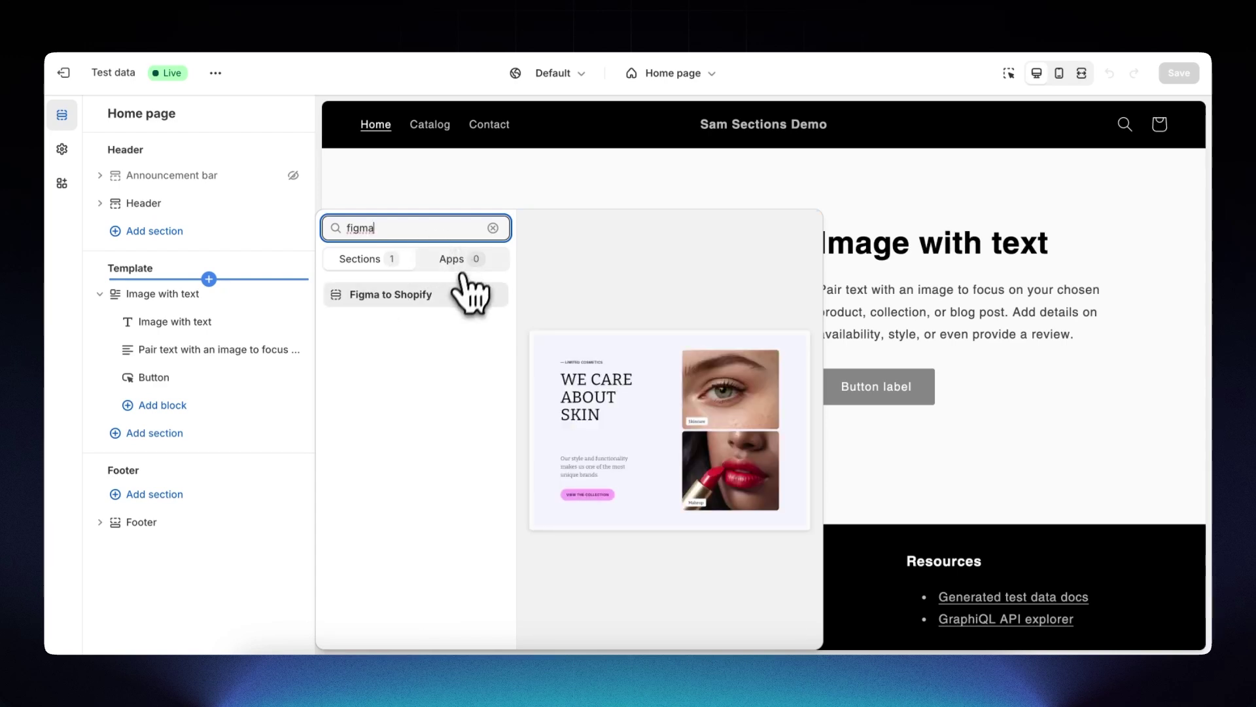
pyautogui.click(410, 294)
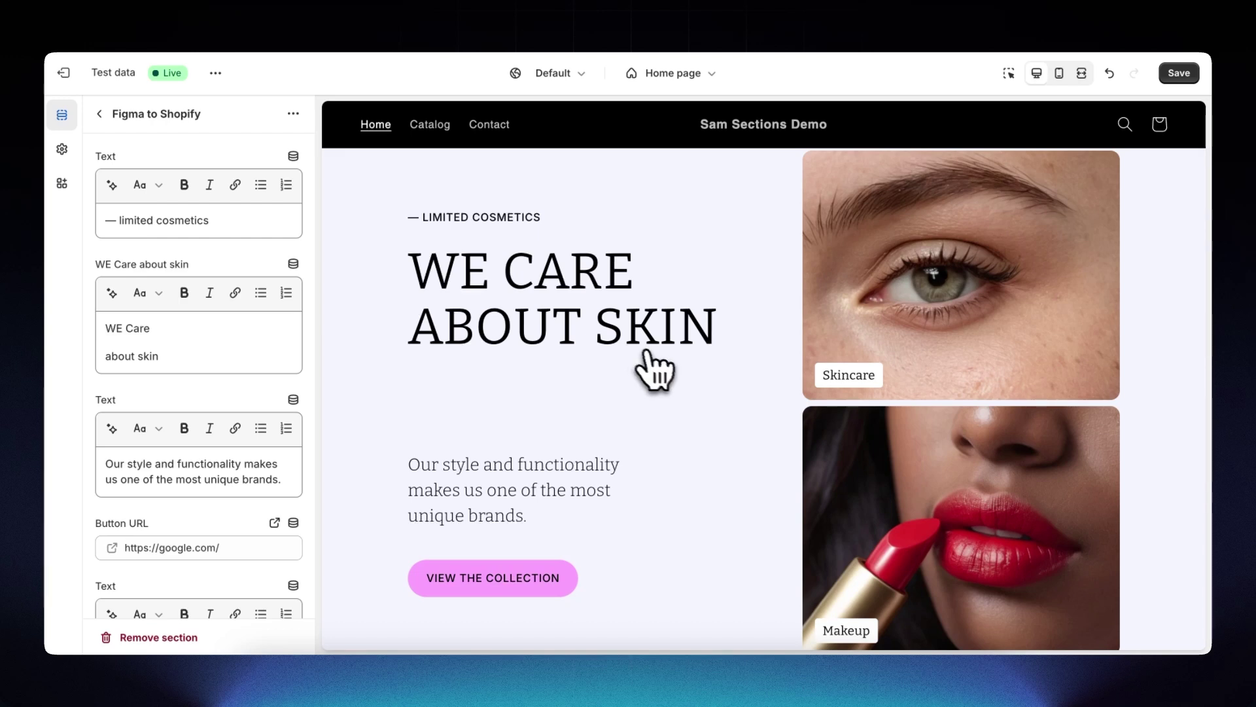
# - Preview the Figma to Shopify section in mobile layout, then switch back to desktop
pyautogui.scroll(-1, 661, 375)
pyautogui.scroll(1, 664, 373)
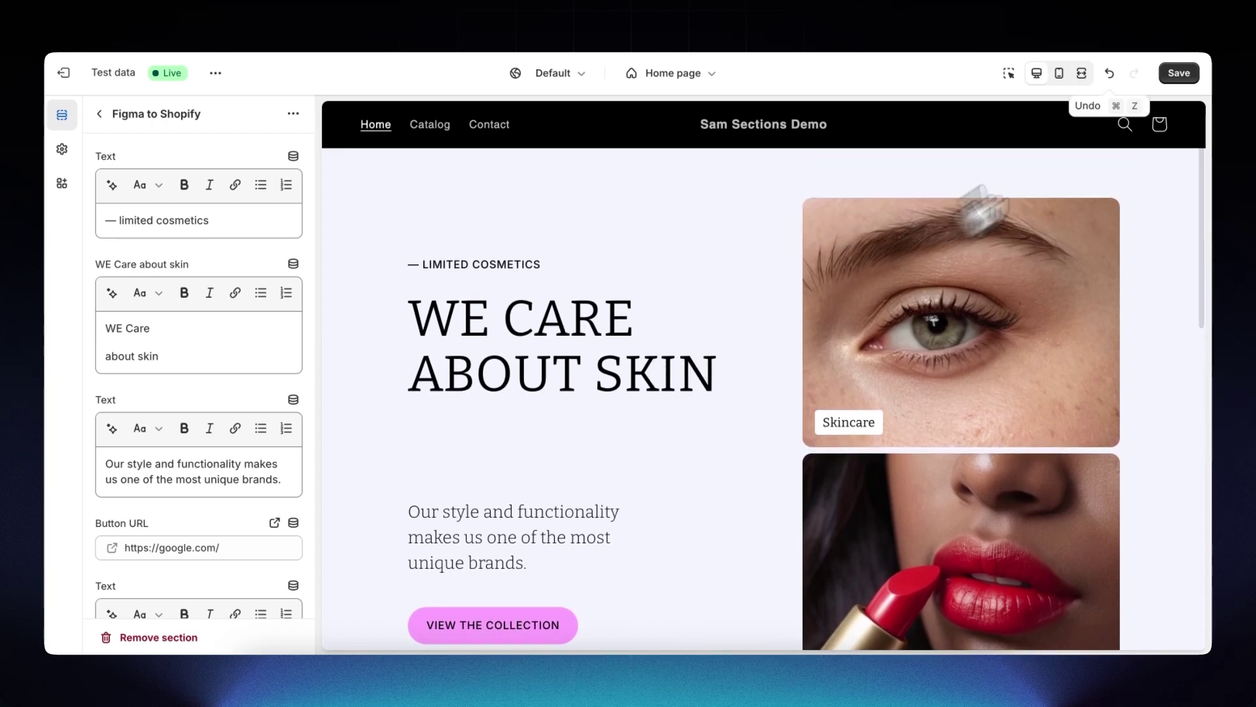
pyautogui.click(1059, 73)
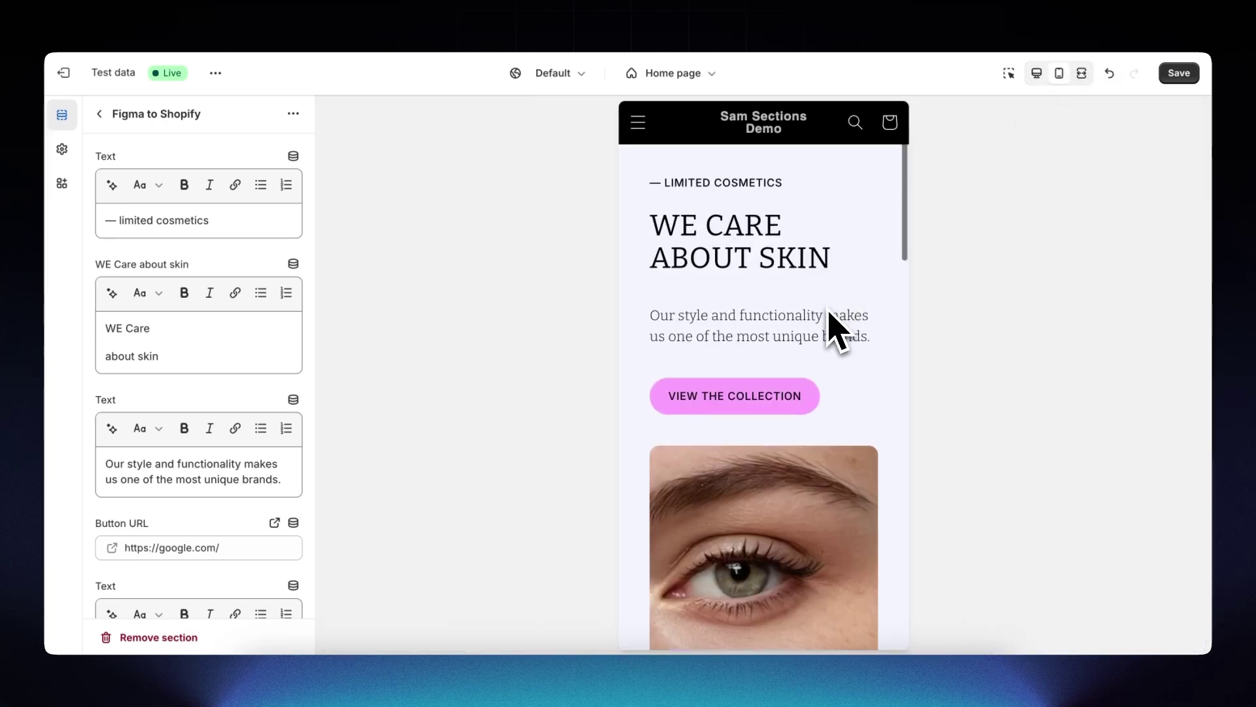
pyautogui.scroll(-4, 832, 322)
pyautogui.scroll(4, 831, 321)
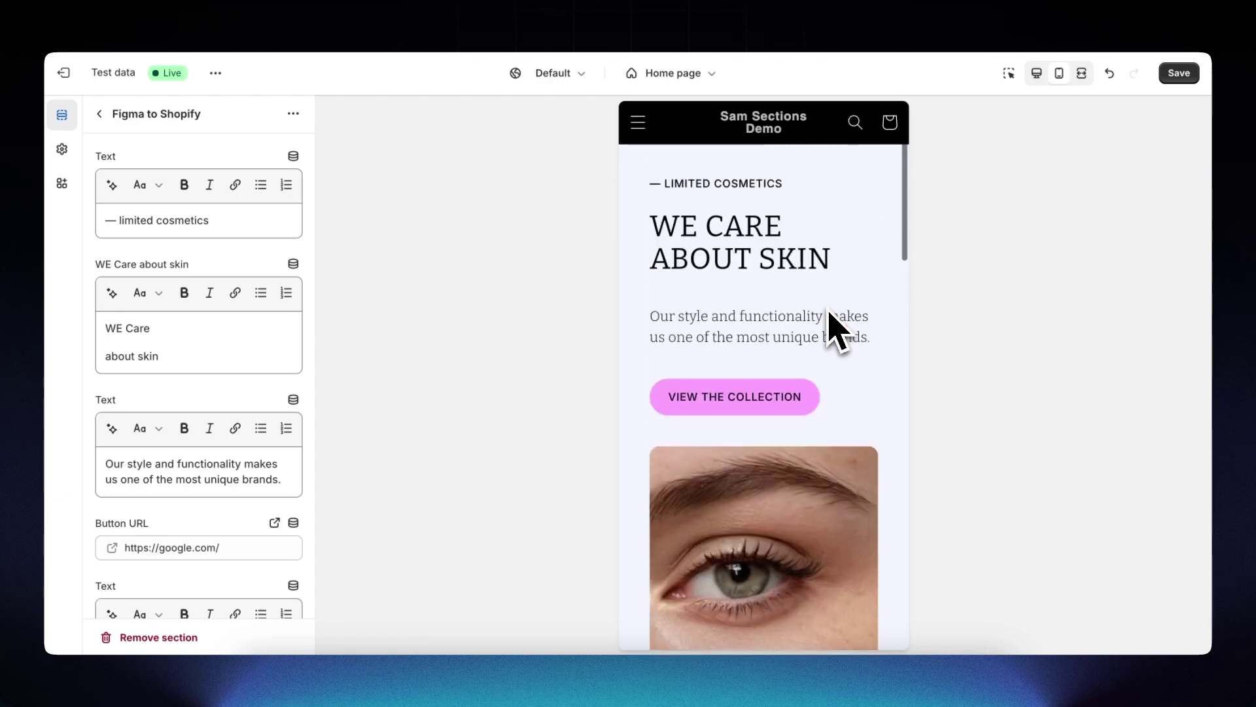
pyautogui.click(1037, 73)
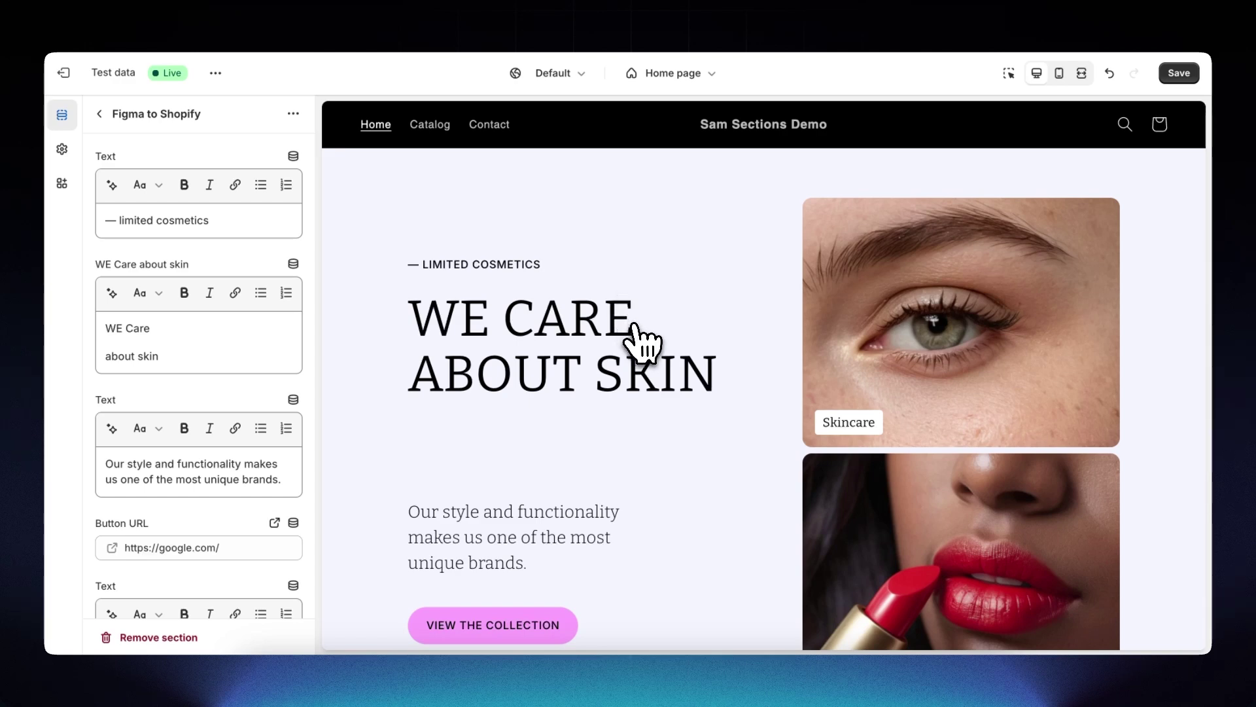
# - Review the section settings and return to the Home page section list
pyautogui.scroll(-1, 635, 325)
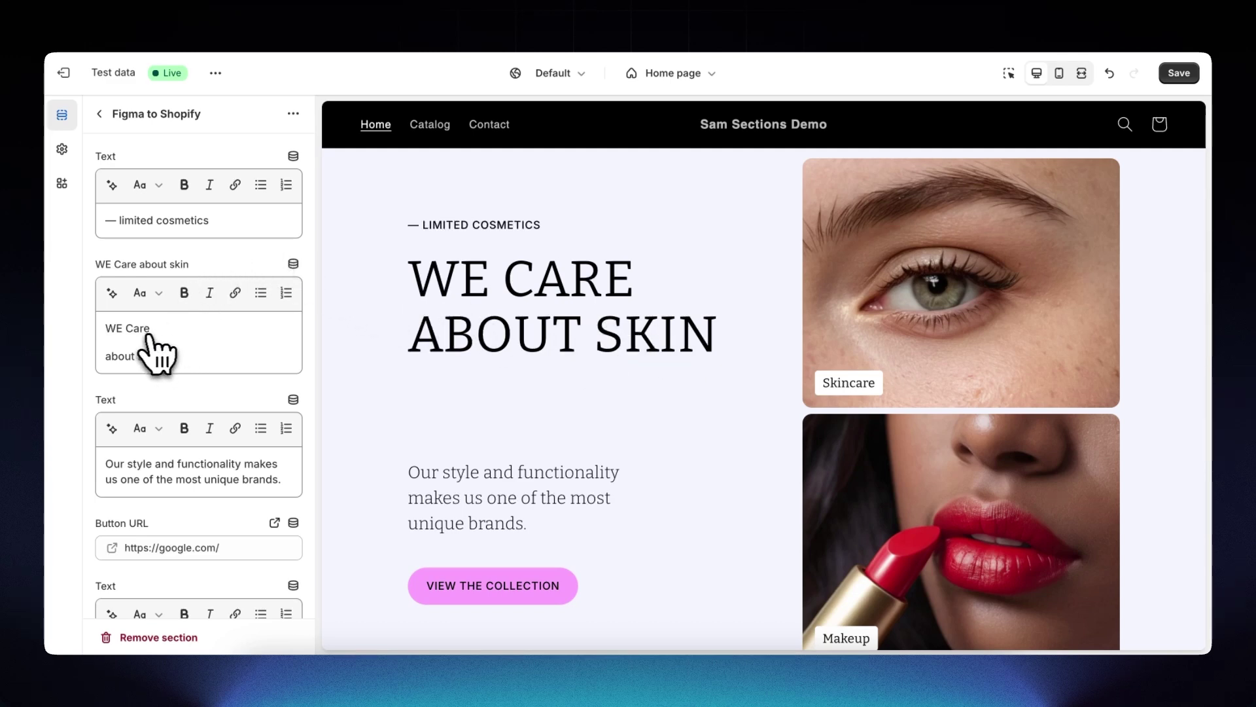
pyautogui.scroll(-3, 190, 366)
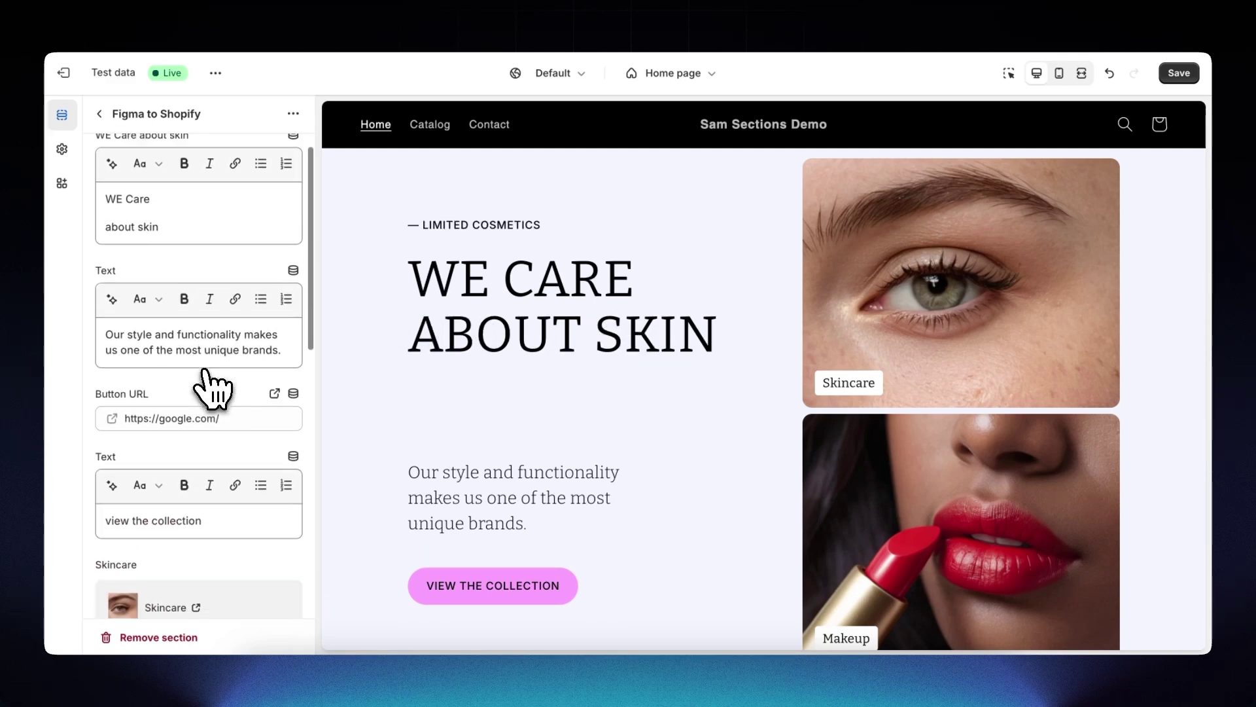
pyautogui.scroll(-1, 210, 389)
pyautogui.scroll(4, 210, 390)
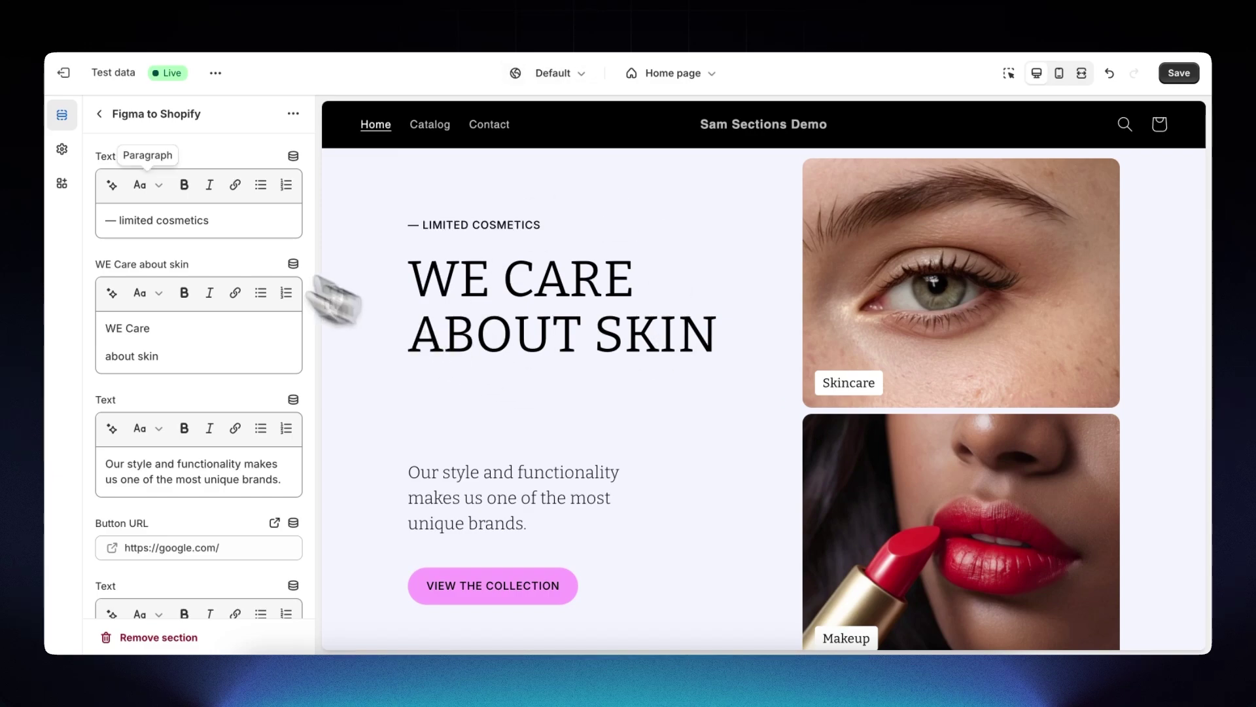
pyautogui.click(99, 114)
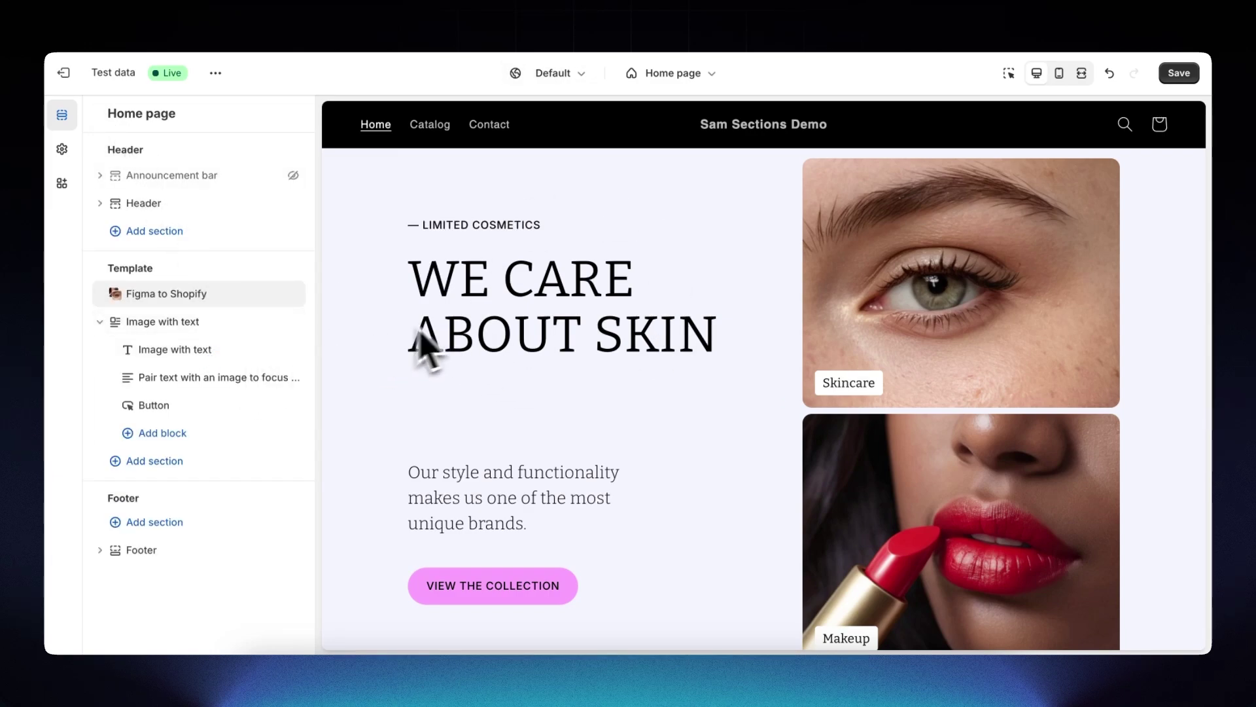